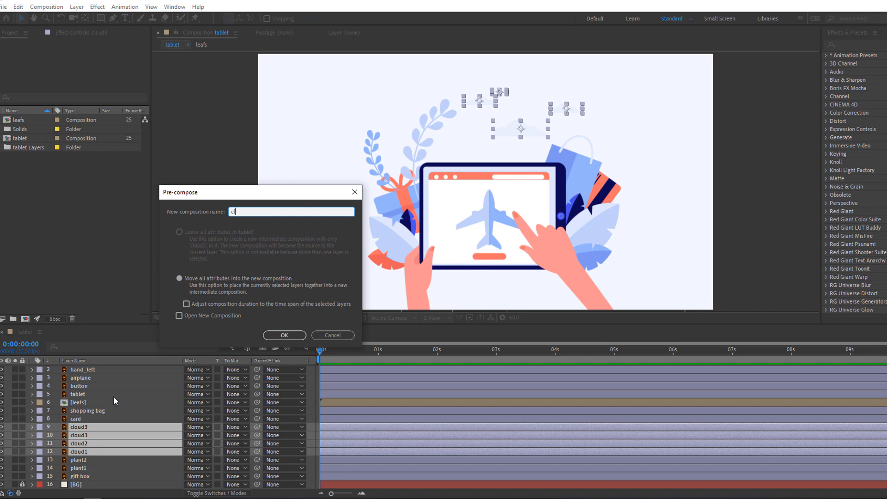
- Pre-compose the selected cloud layers into a new composition named "clouds", moving all attributes into it
text(s)
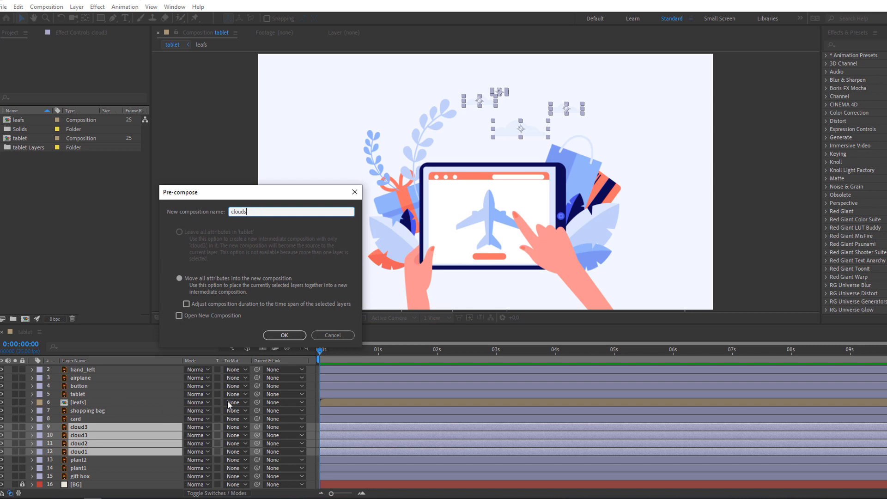
click(284, 336)
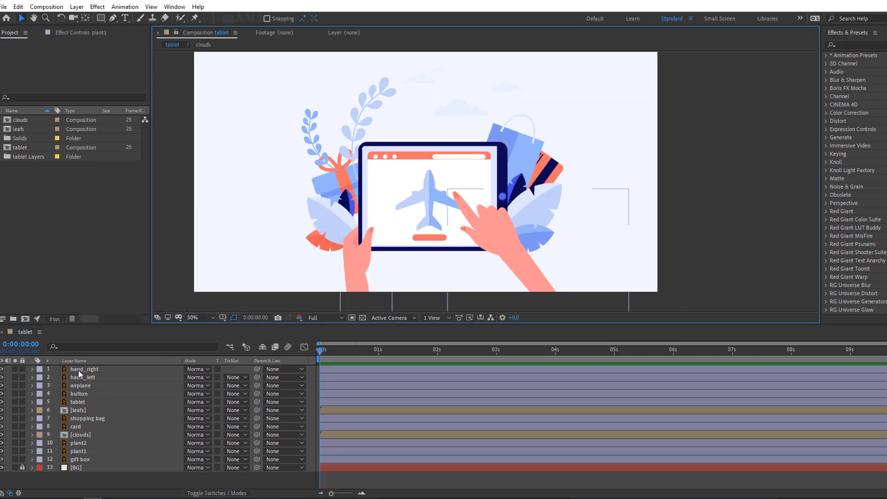
- Isolate the hand_right layer and move its anchor point along the forearm to just below the canvas edge
click(79, 370)
click(15, 369)
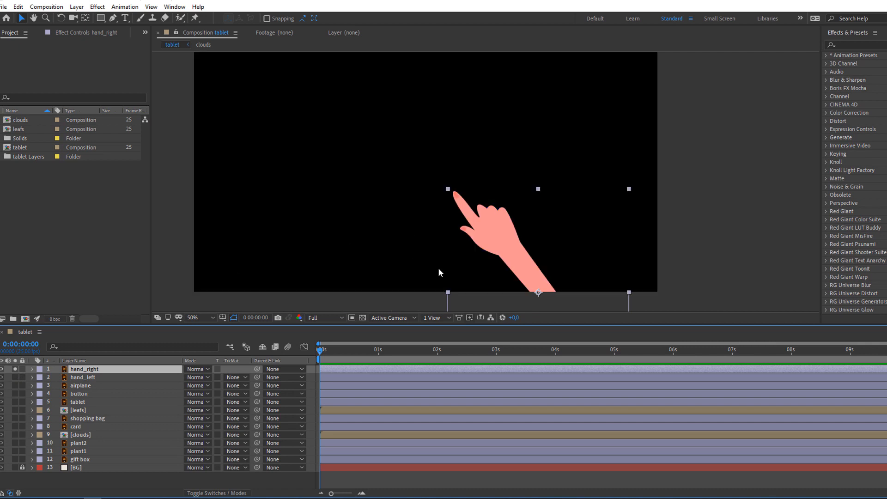
key(h)
drag(441, 273, 314, 214)
click(86, 18)
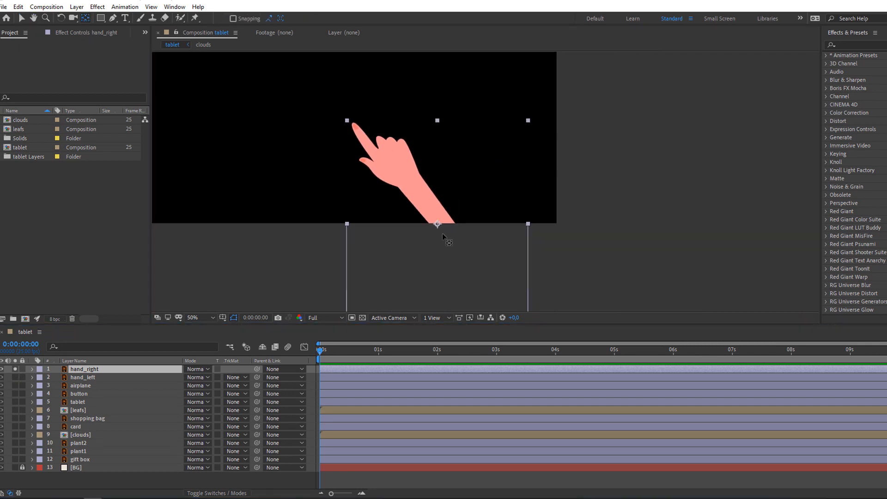
drag(437, 225, 465, 246)
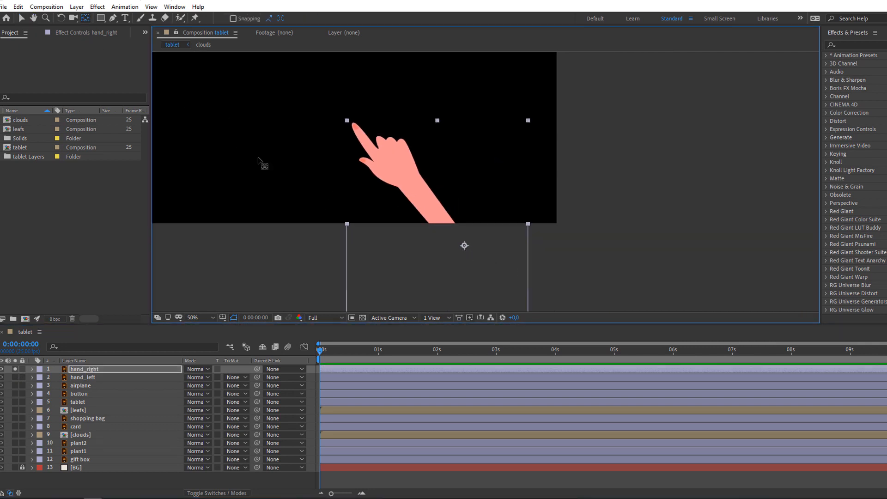
click(22, 18)
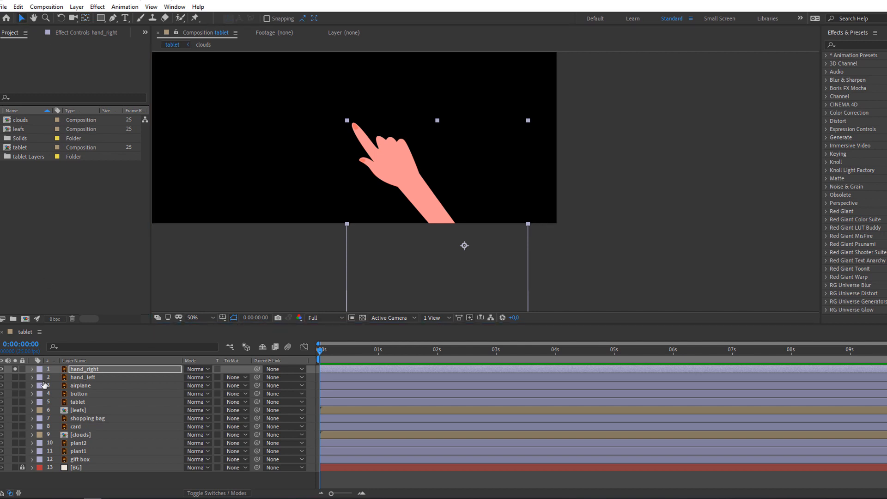
- Isolate the hand_left layer as well and move its anchor point slightly further down the arm
click(76, 378)
click(15, 377)
drag(328, 197, 381, 152)
click(85, 17)
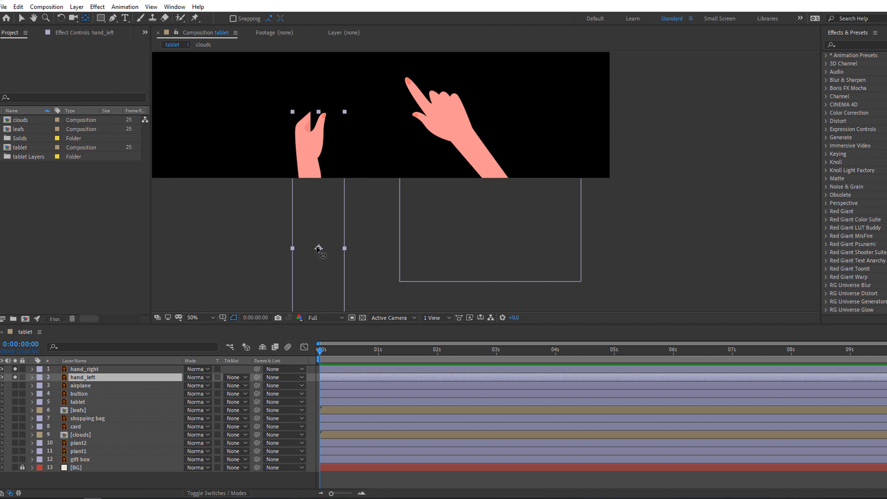
drag(318, 249, 321, 269)
key(v)
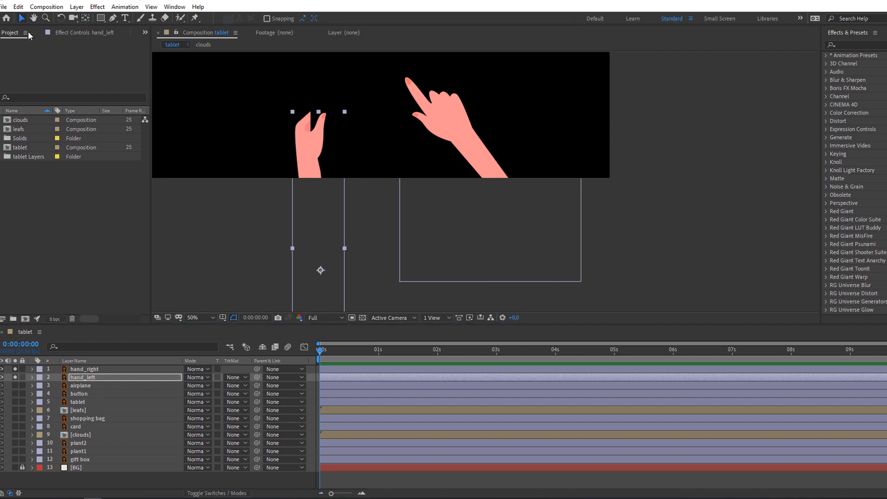
- Try rotating hand_left about its new anchor point, check hand_right's rotation, and undo the test changes
click(97, 378)
key(r)
drag(194, 385, 206, 378)
key(ctrl+z)
click(88, 369)
key(r)
key(ctrl+z)
click(33, 369)
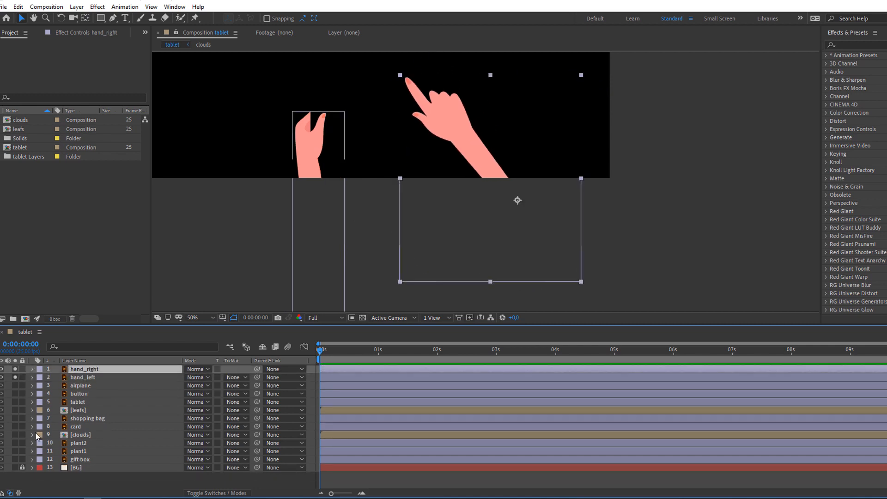
- Turn off the solo view for both hands and parent the tablet layer to hand_left
click(15, 368)
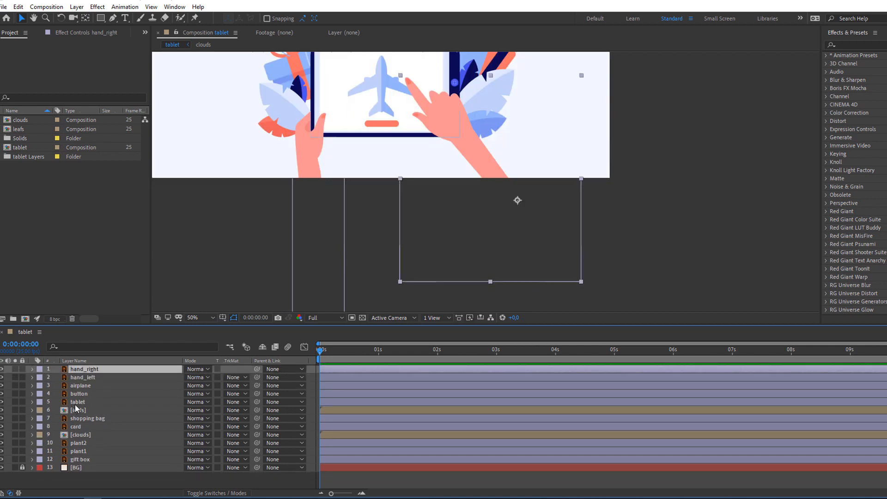
click(88, 401)
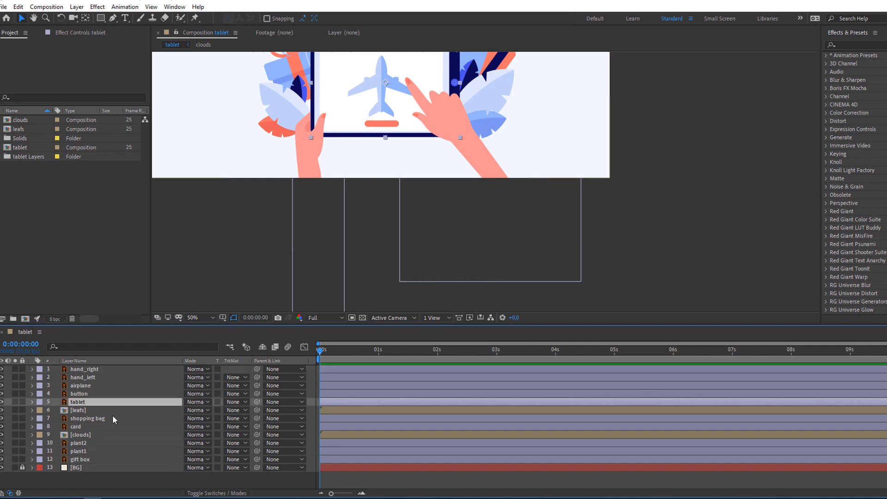
drag(257, 402, 97, 378)
drag(410, 249, 392, 277)
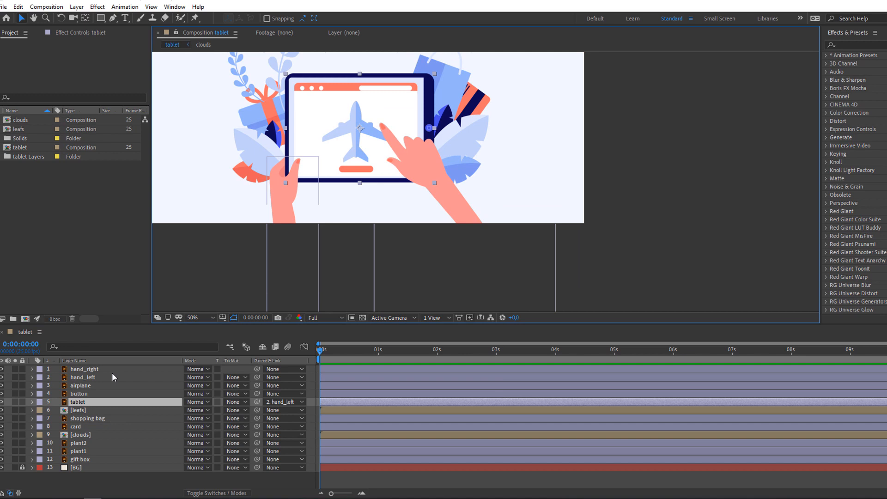
- Try rotating hand_left to test the tablet's parenting, and revert the rotation
click(85, 379)
key(r)
drag(190, 386, 33, 379)
click(33, 377)
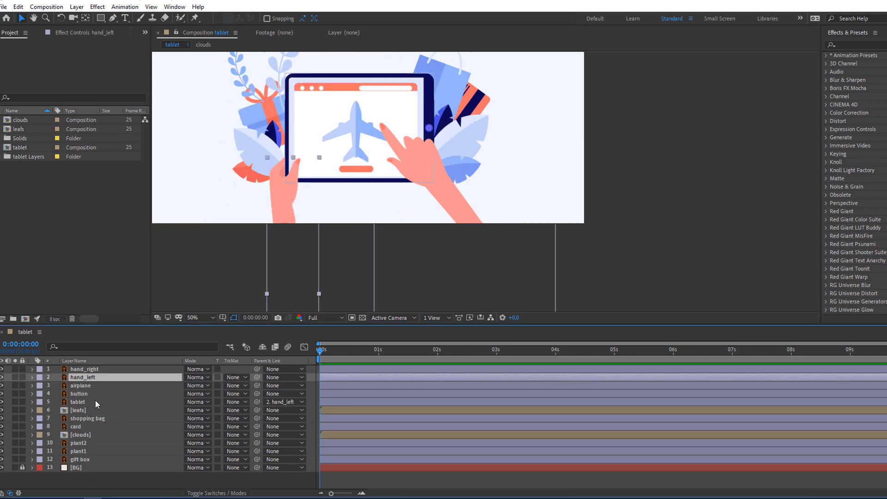
- Parent the button and airplane layers to the tablet layer
click(134, 394)
drag(257, 394, 77, 402)
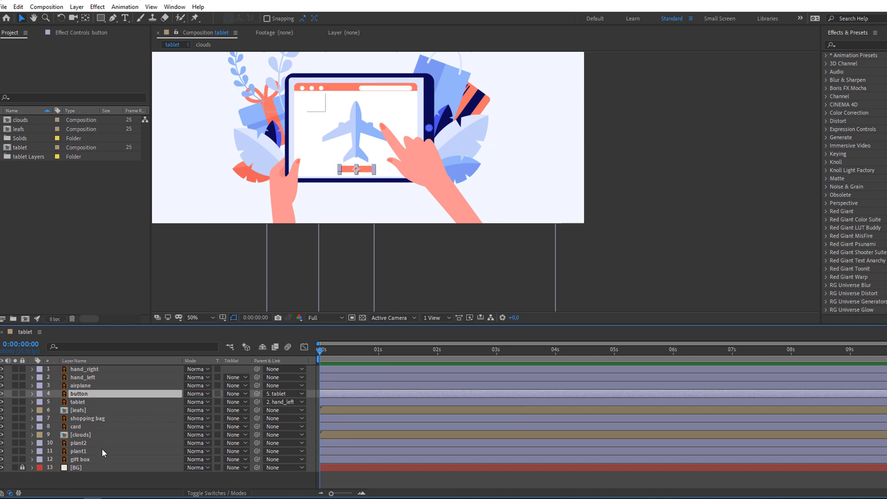
click(139, 386)
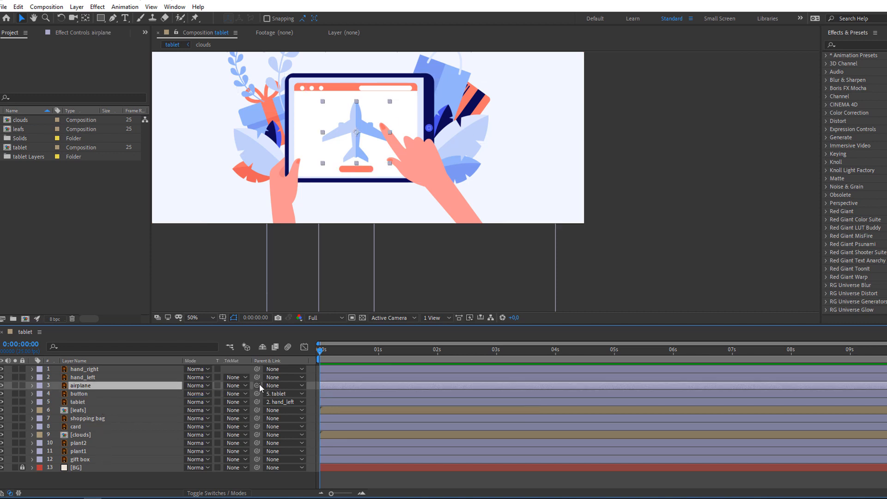
drag(258, 385, 76, 404)
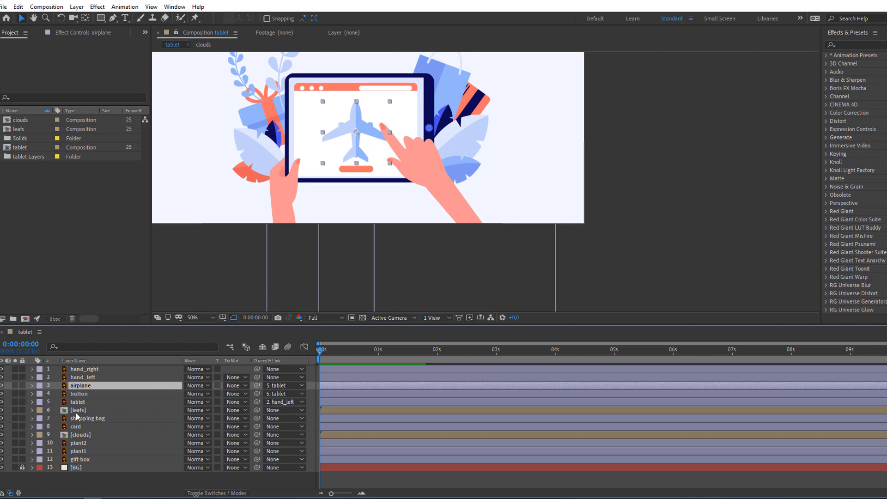
- Test-rotate hand_left with the tablet, button and airplane attached, and undo the rotation
click(86, 378)
key(r)
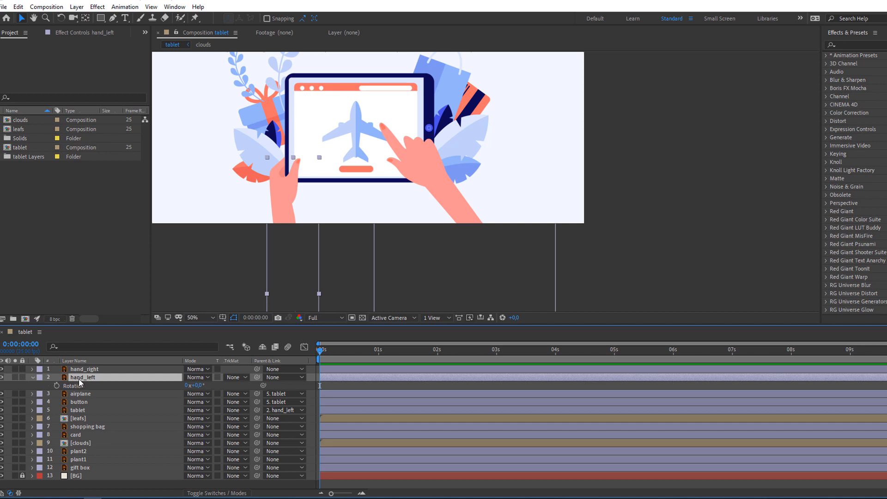
drag(197, 386, 26, 392)
key(ctrl+z)
click(32, 378)
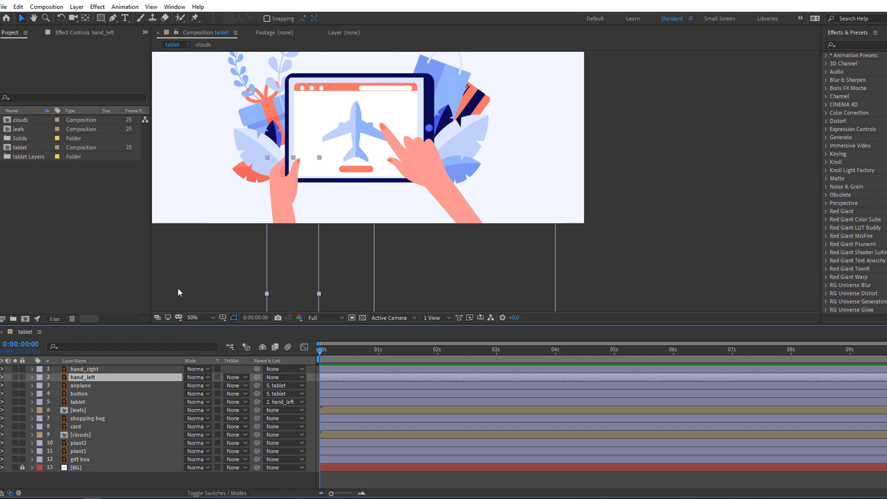
- Add Position and Rotation keyframes to the hand_right layer at 0:00:01:24
scroll(414, 194, up, 2)
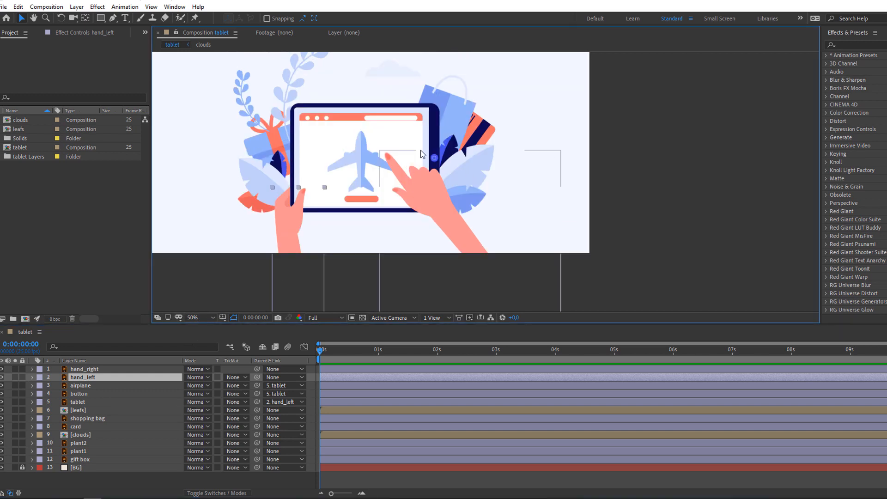
click(79, 372)
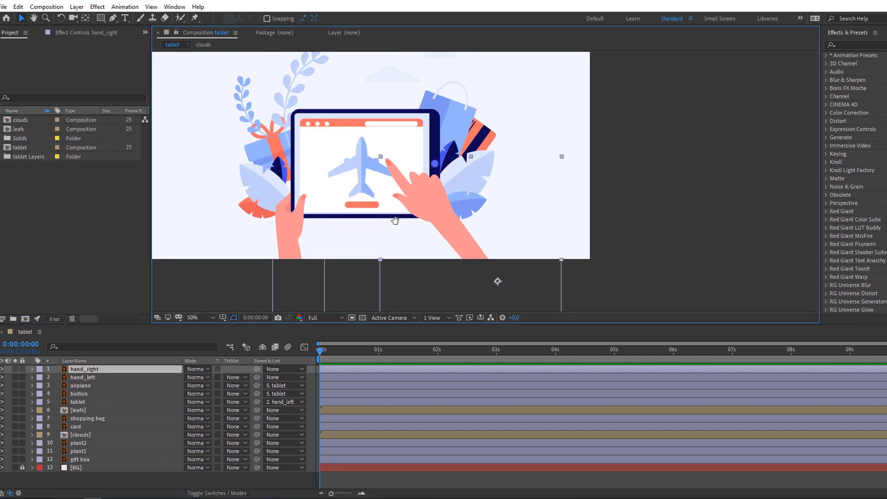
scroll(315, 307, up, 1)
scroll(431, 226, down, 2)
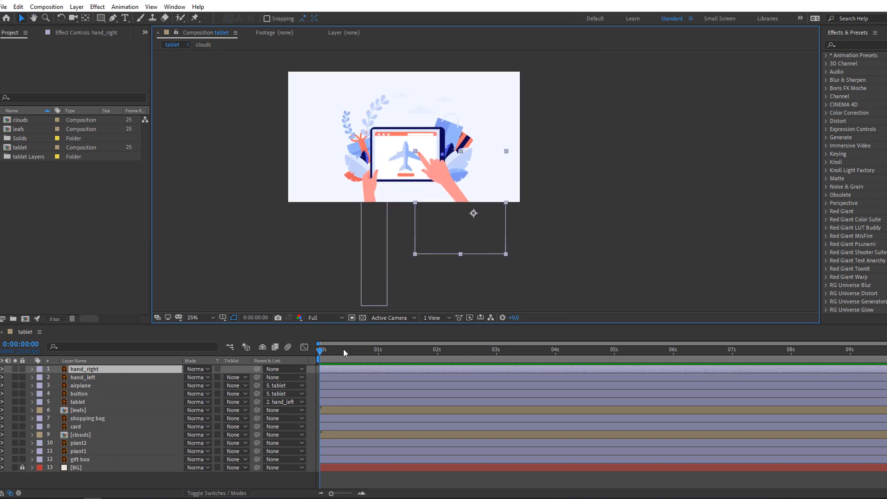
drag(342, 349, 420, 354)
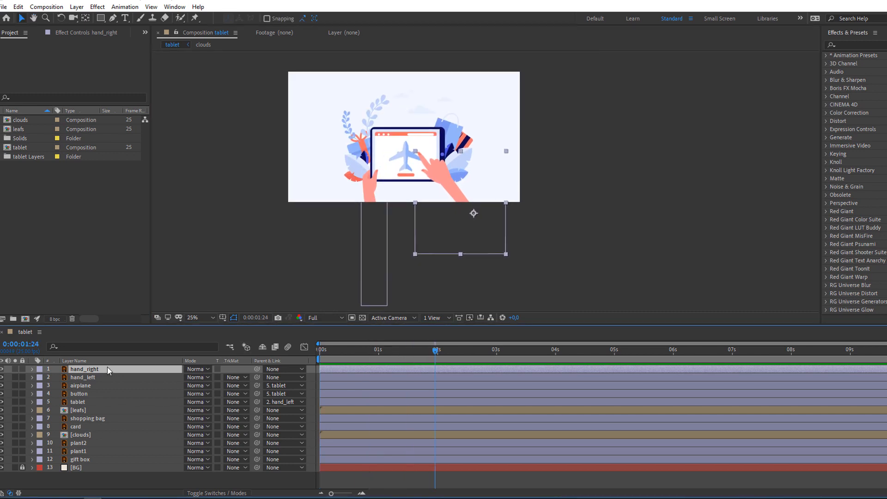
key(p)
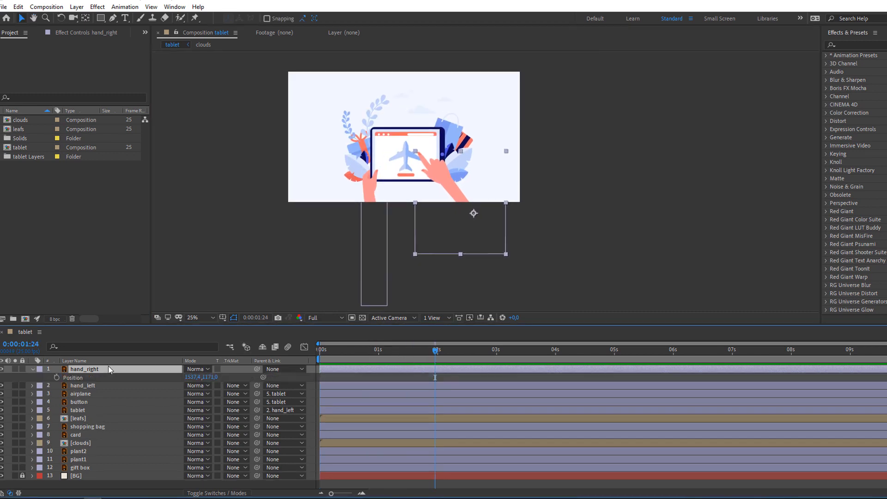
click(56, 378)
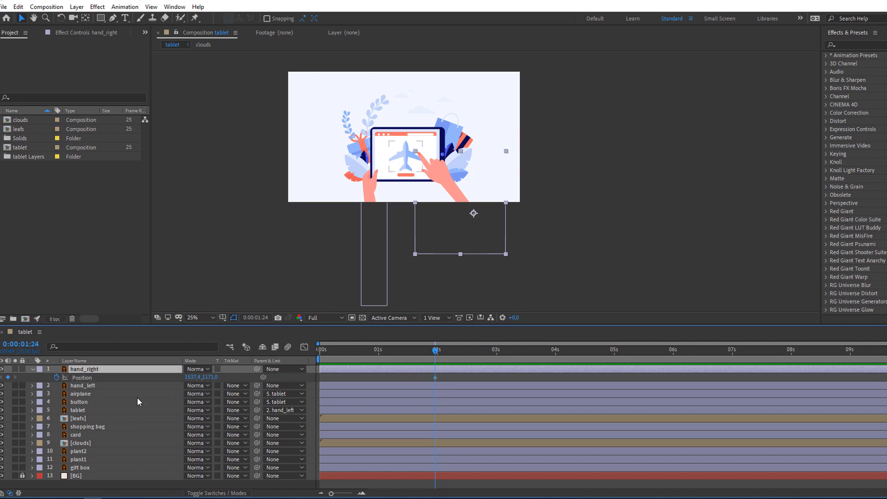
key(shift+r)
click(57, 386)
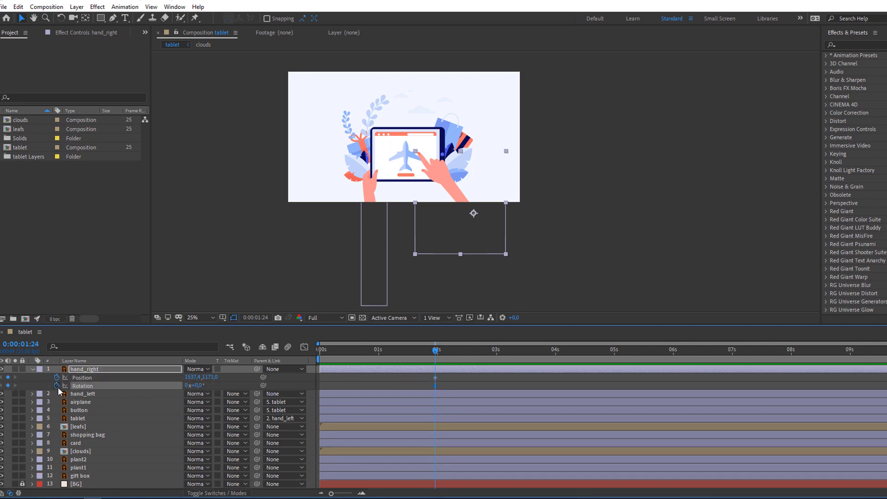
- At the first frame, lower hand_right out of the canvas and set its rotation to -18° as starting keyframes
drag(435, 350, 365, 351)
drag(211, 386, 358, 352)
- Apply Easy Ease to hand_right's Position and Rotation keyframes, preview the motion, and move the ending keyframes to 0:00:01:03
drag(450, 377, 338, 386)
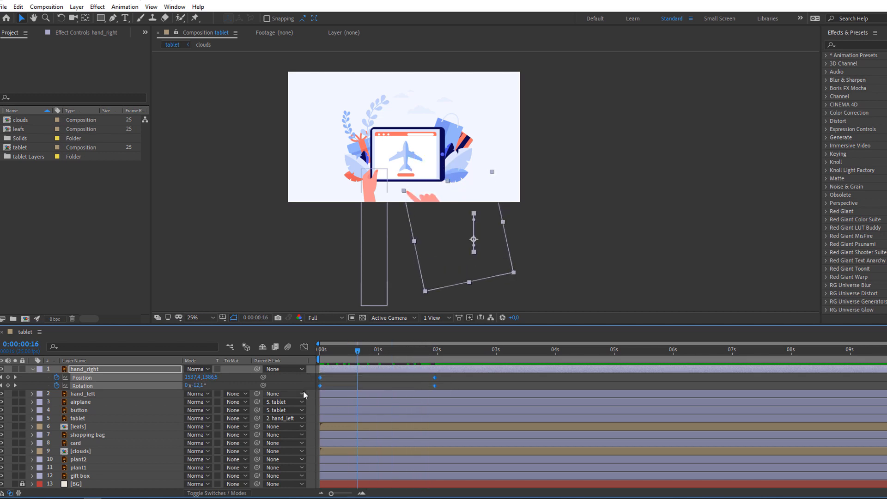
right_click(321, 387)
mouse_move(365, 378)
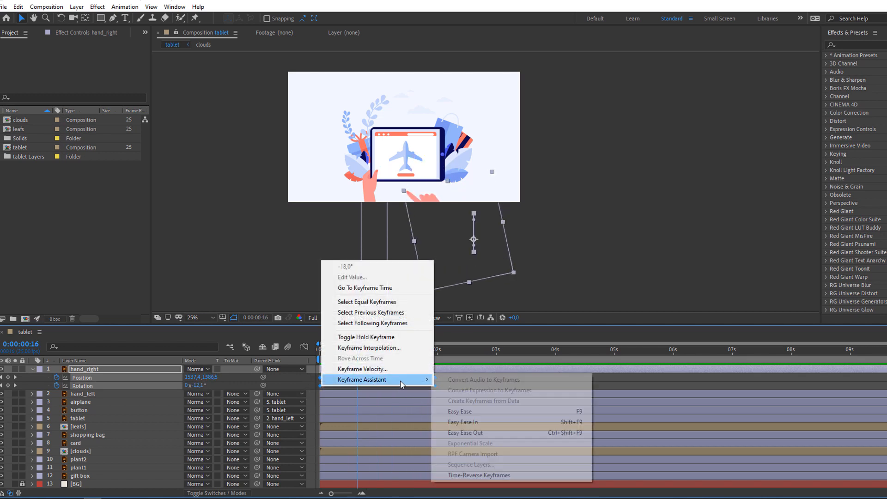
click(454, 408)
key(space)
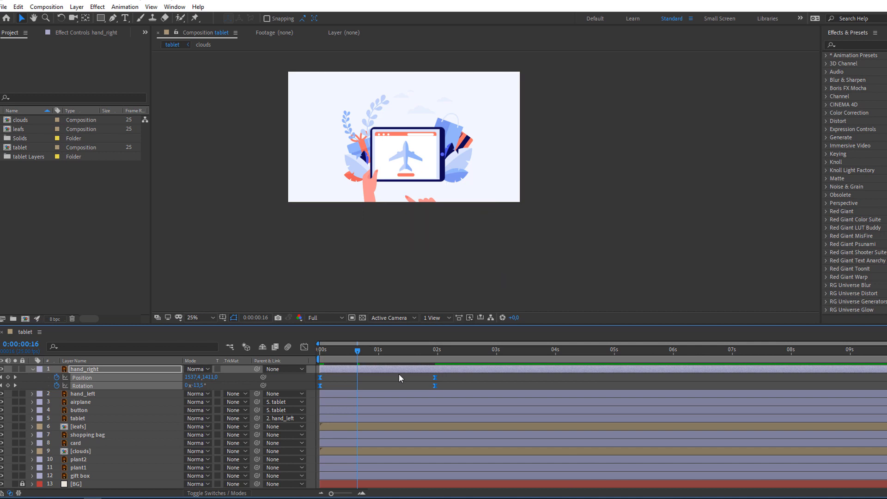
key(space)
mouse_move(451, 378)
mouse_down()
mouse_move(420, 388)
mouse_move(315, 391)
mouse_up()
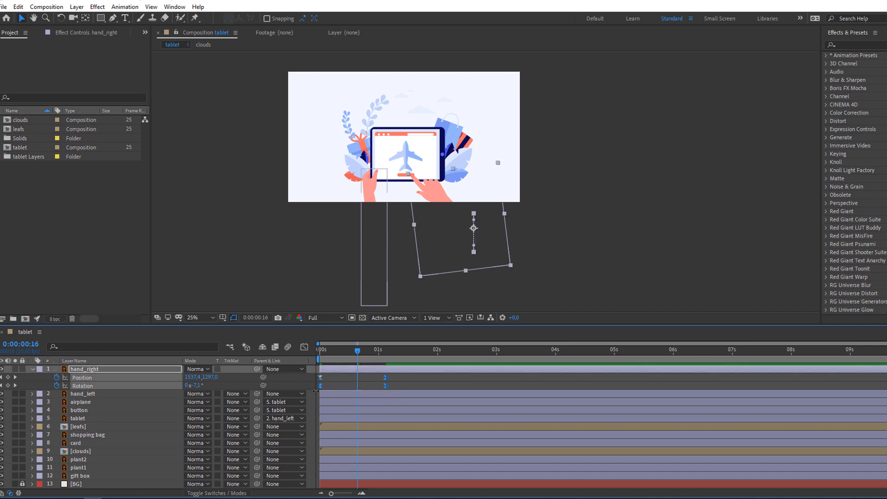
- Reshape hand_right's speed curves in the Graph Editor with longer easing at both ends and a sharp central peak, and preview the motion
click(304, 347)
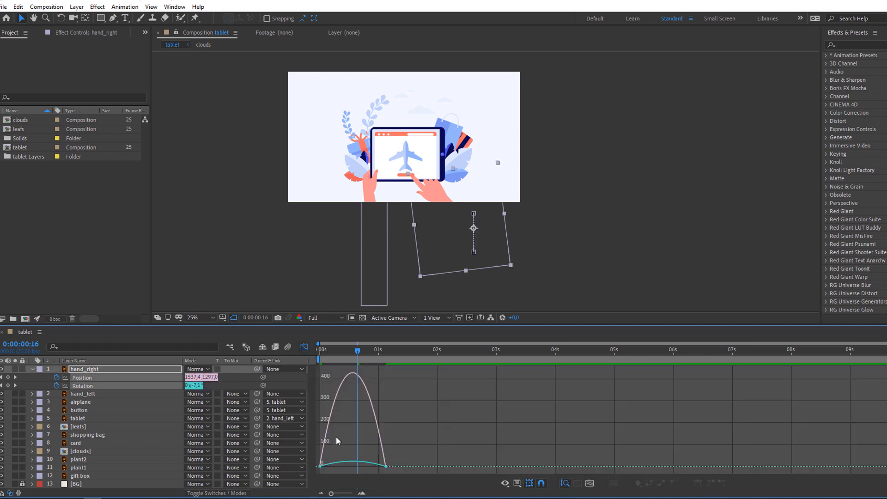
click(325, 465)
drag(330, 463, 341, 466)
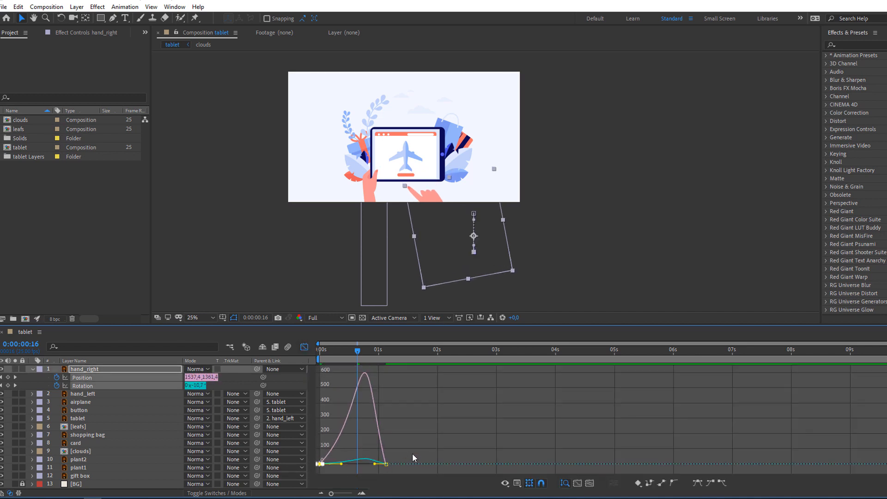
drag(413, 442, 363, 466)
key(space)
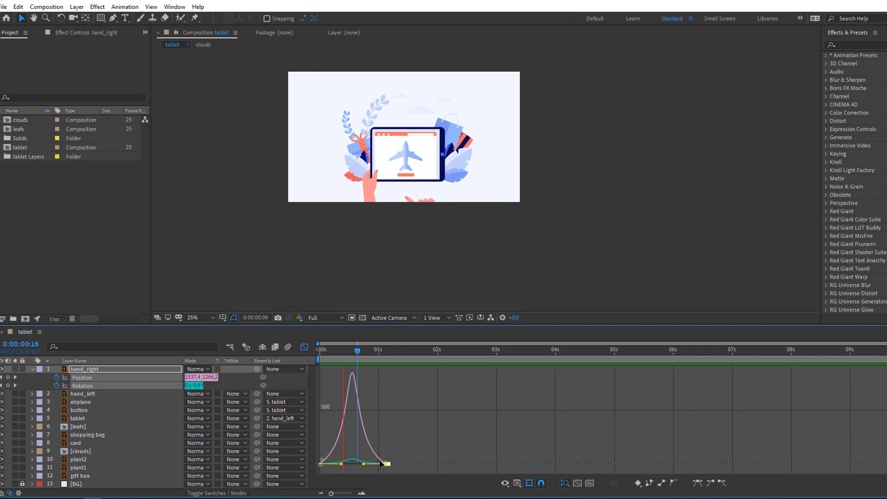
key(space)
click(304, 347)
- At the 0:00:01:03 Position keyframe, move hand_right to about 1437, 1175 so the finger points at the airplane
click(380, 371)
key(k)
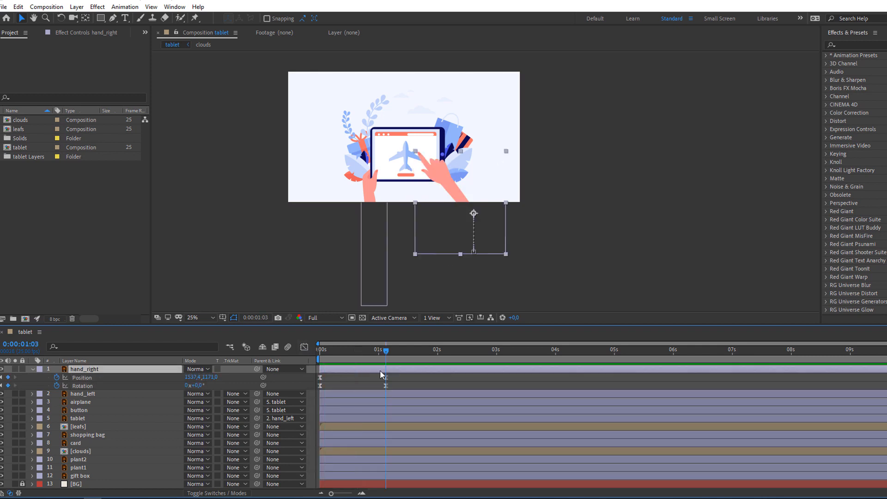
click(386, 378)
key(period)
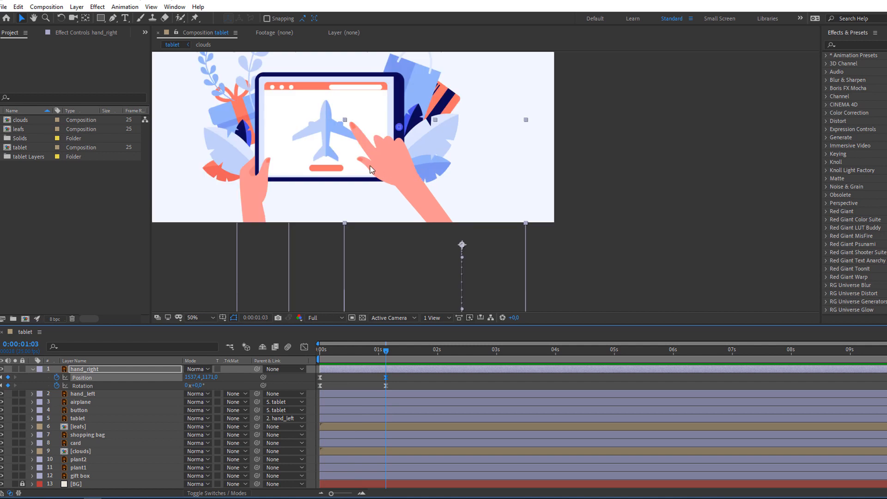
drag(383, 157, 362, 159)
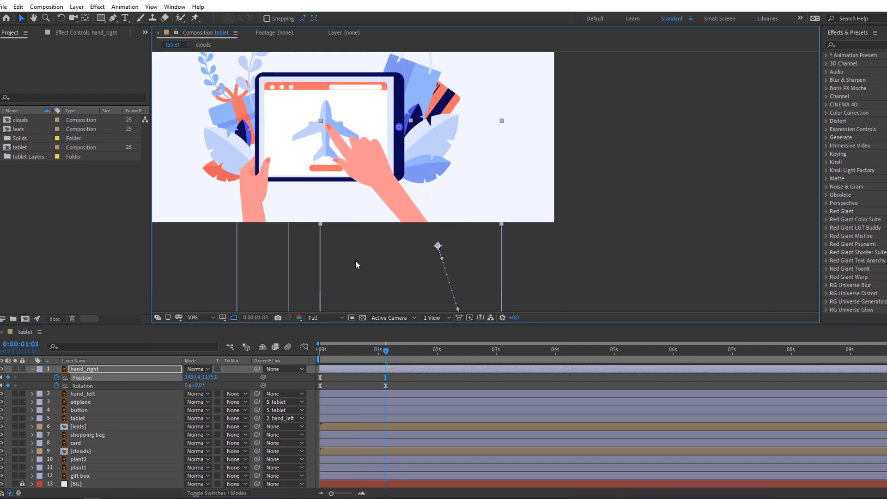
- Add Position and Rotation keyframes with unchanged values to hand_right at 0:00:01:12 to hold its pose
click(406, 384)
mouse_move(386, 351)
mouse_down()
mouse_move(311, 353)
mouse_move(375, 358)
mouse_up()
drag(375, 358, 402, 355)
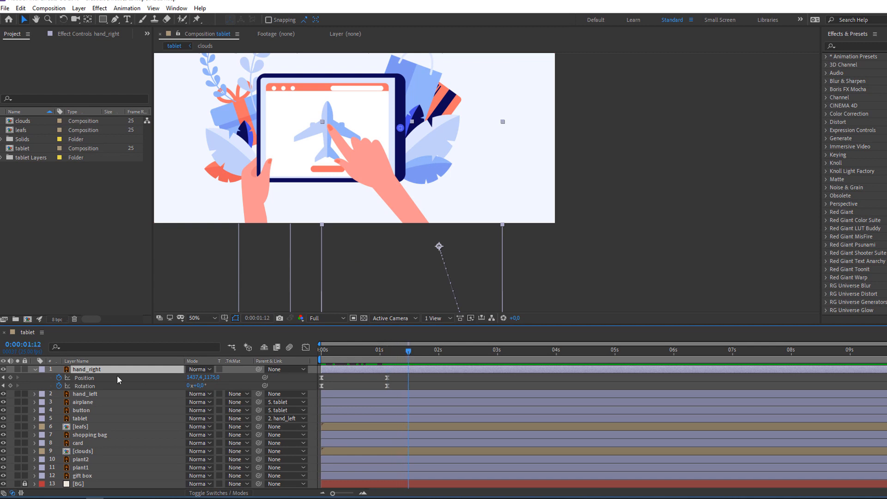
click(10, 378)
click(10, 386)
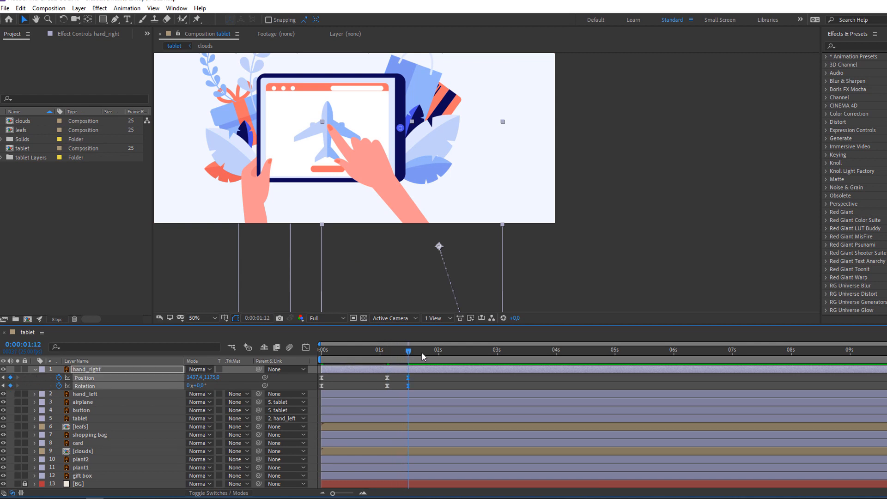
- At 0:00:02:00, lower hand_right to about 1437, 1246 and set its rotation to -2°
click(223, 385)
drag(214, 379, 246, 379)
drag(407, 356, 440, 357)
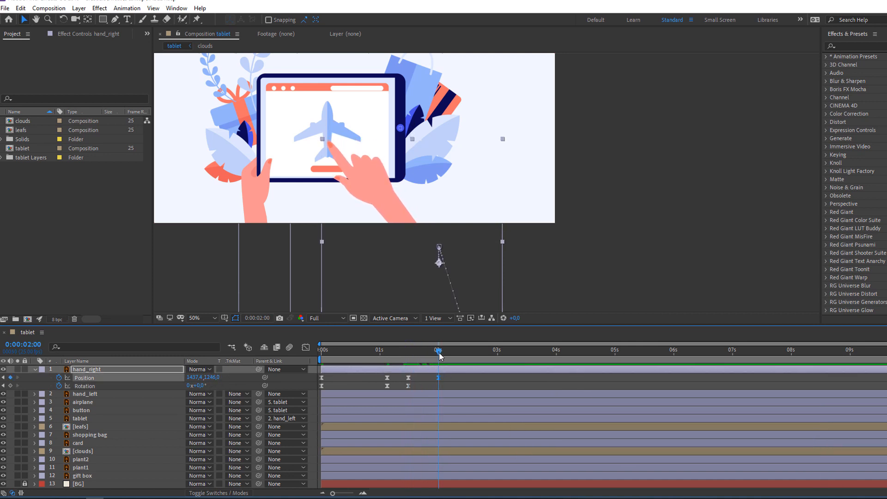
click(205, 387)
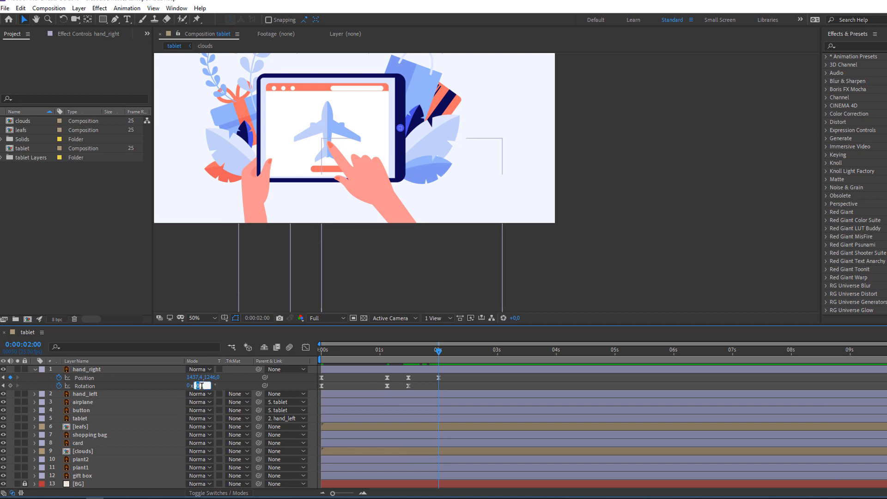
text(-2)
key(Return)
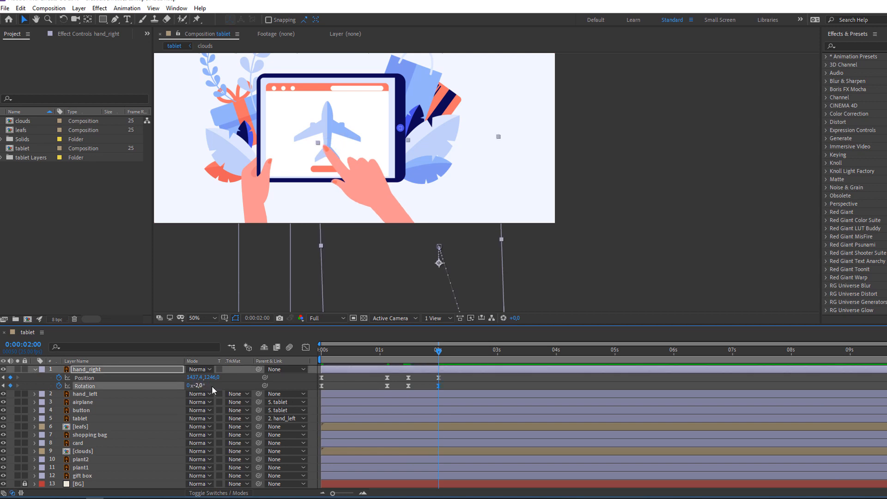
- Hold hand_right's lowered pose by adding Position and Rotation keyframes at 0:00:02:05
mouse_move(439, 354)
mouse_down()
mouse_move(402, 354)
mouse_move(440, 357)
mouse_up()
click(10, 378)
click(10, 386)
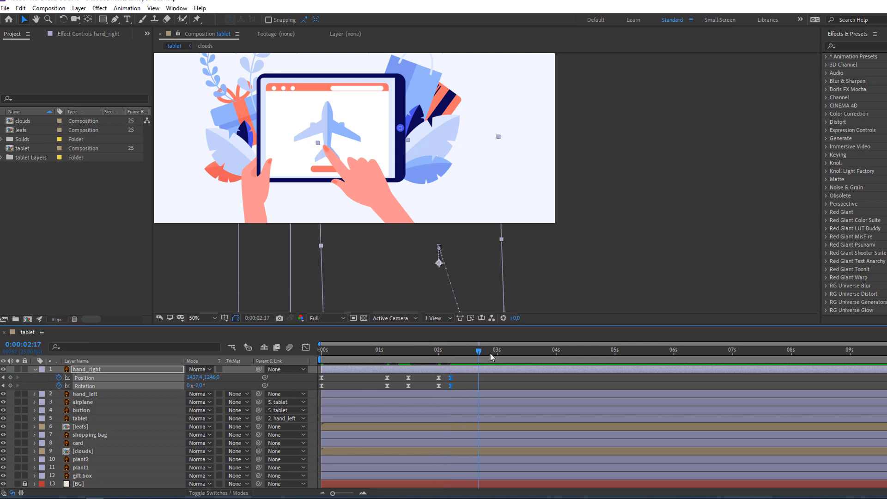
- At 0:00:03:00, raise hand_right to about 1437, 1116 and set its rotation to 8°
click(221, 382)
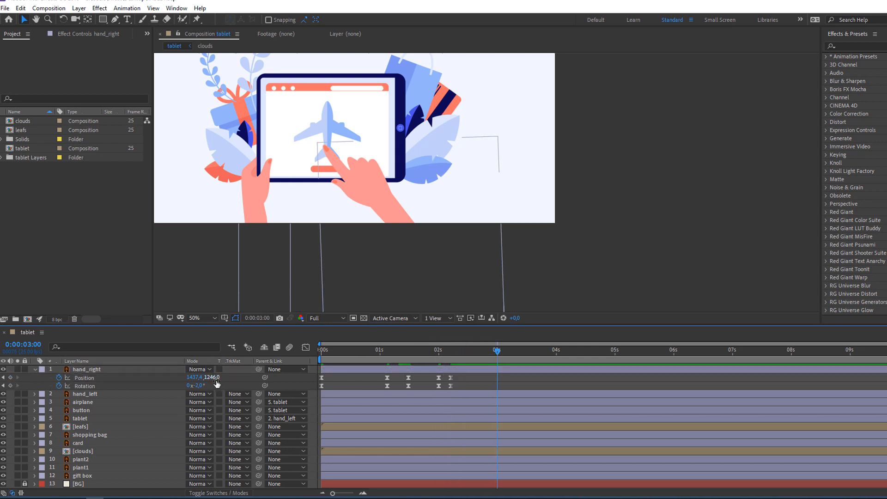
drag(212, 377, 207, 384)
click(214, 387)
click(197, 386)
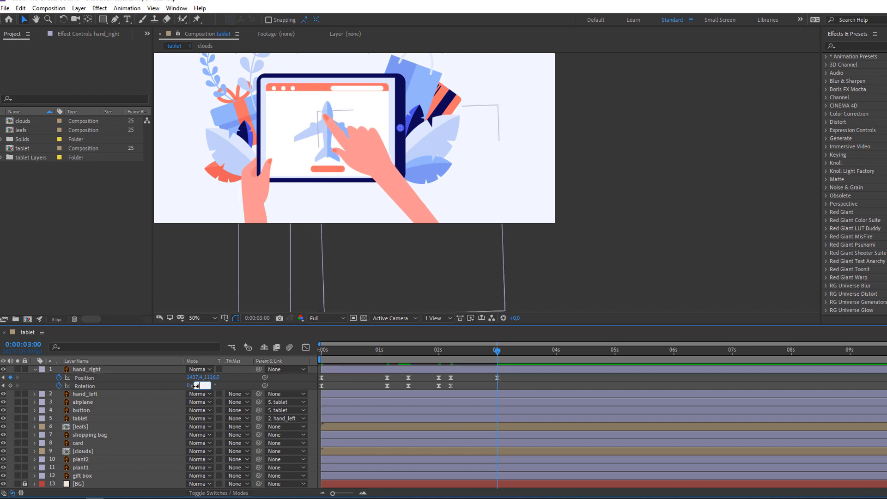
text(2)
key(Return)
drag(416, 355, 497, 353)
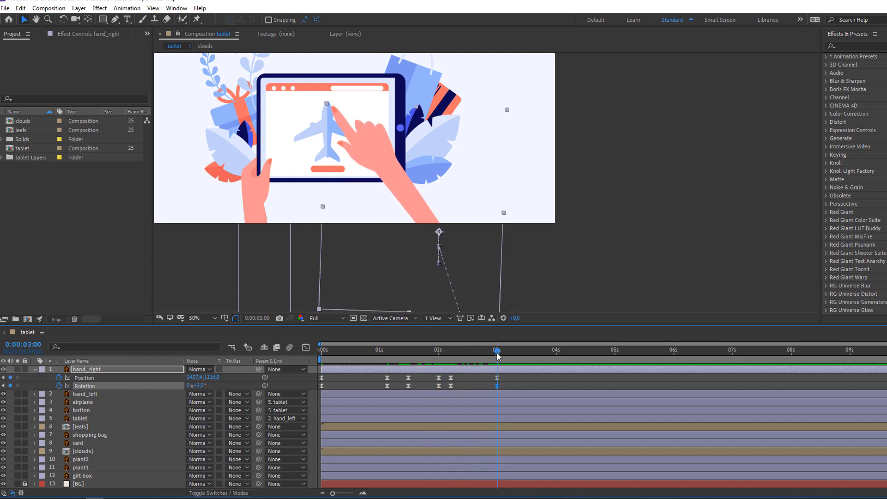
click(209, 388)
drag(201, 387, 204, 387)
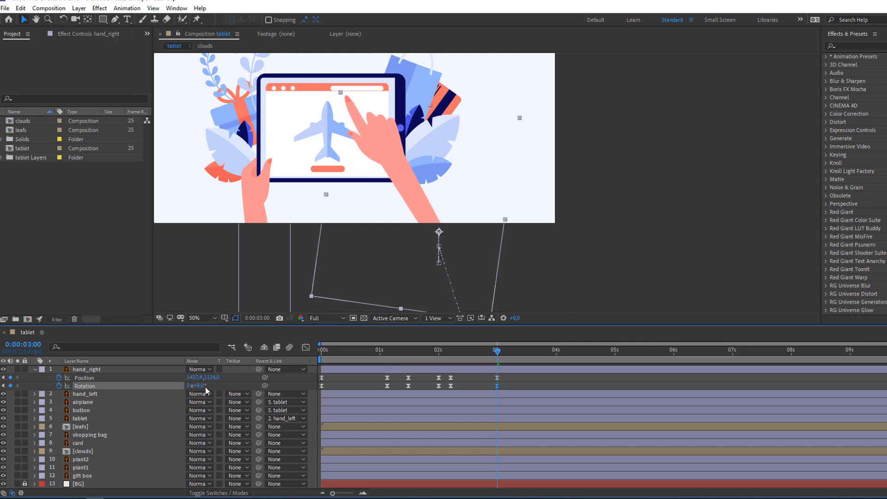
- At 0:00:03:11, set hand_right's rotation to 4°
drag(441, 356, 526, 354)
click(221, 387)
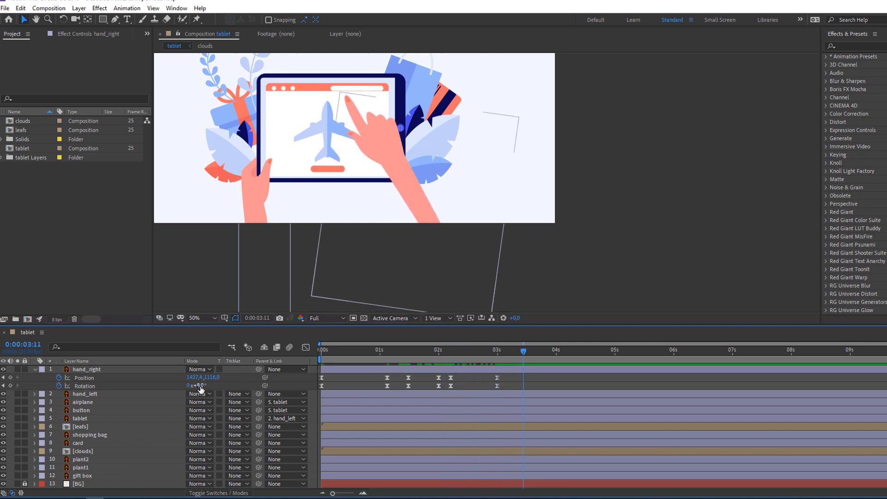
key(Return)
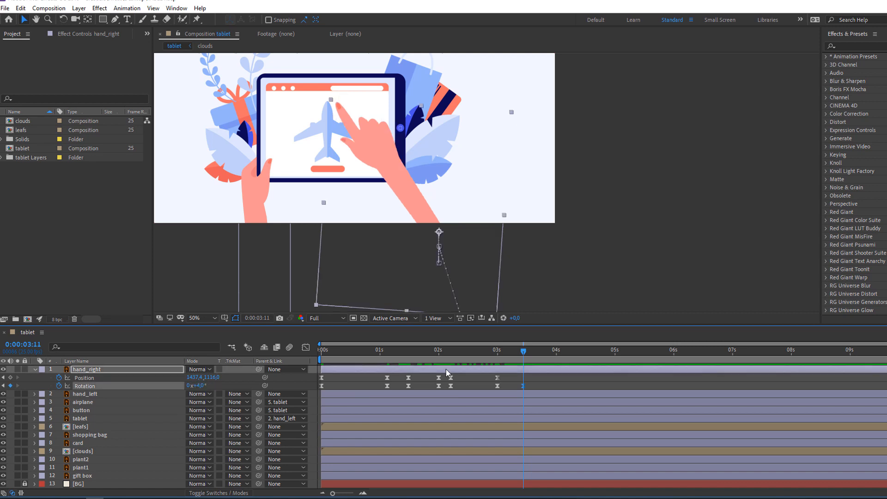
- At 0:00:03:18, set hand_right's rotation to 6° and preview the hand's motion
mouse_move(509, 356)
mouse_down()
mouse_move(489, 355)
mouse_move(541, 356)
mouse_move(501, 350)
mouse_move(525, 355)
mouse_up()
click(199, 386)
text(0)
key(Return)
key(ctrl+z)
drag(201, 386, 204, 386)
click(200, 386)
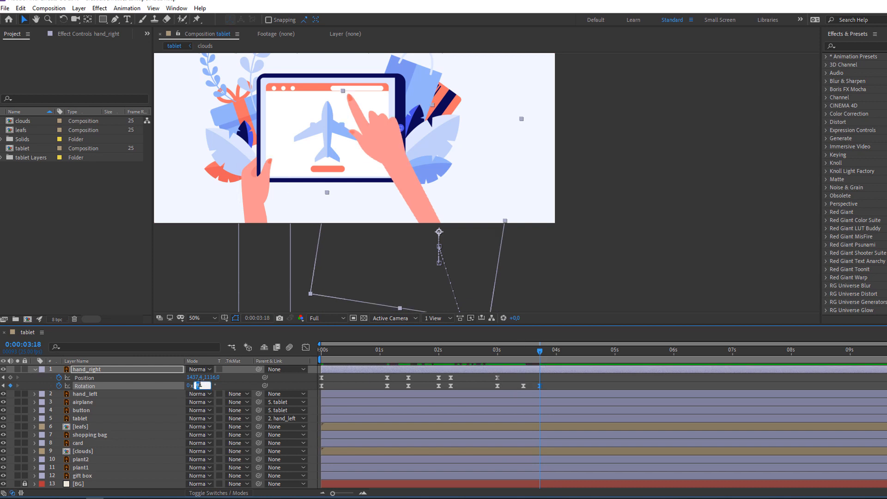
text(6)
key(Return)
key(space)
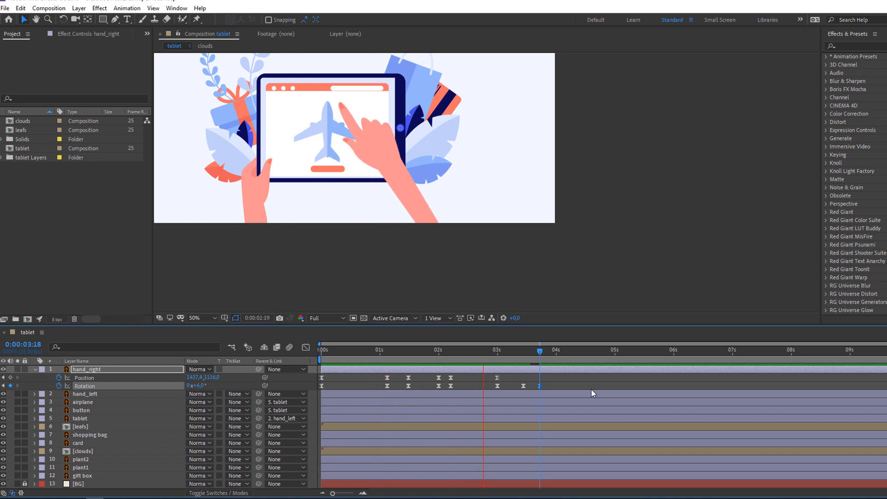
click(500, 352)
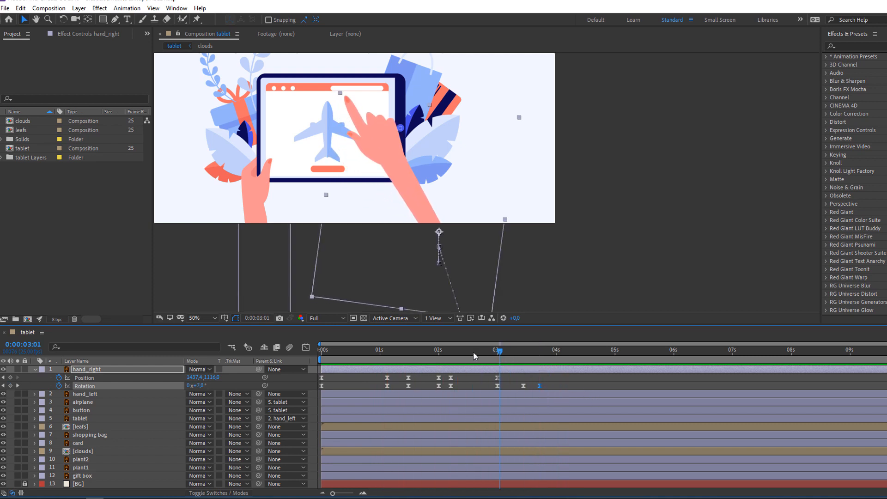
- Split the airplane layer at 0:00:01:12 and set the parent of the new airplane 2 layer to None
drag(473, 351, 412, 361)
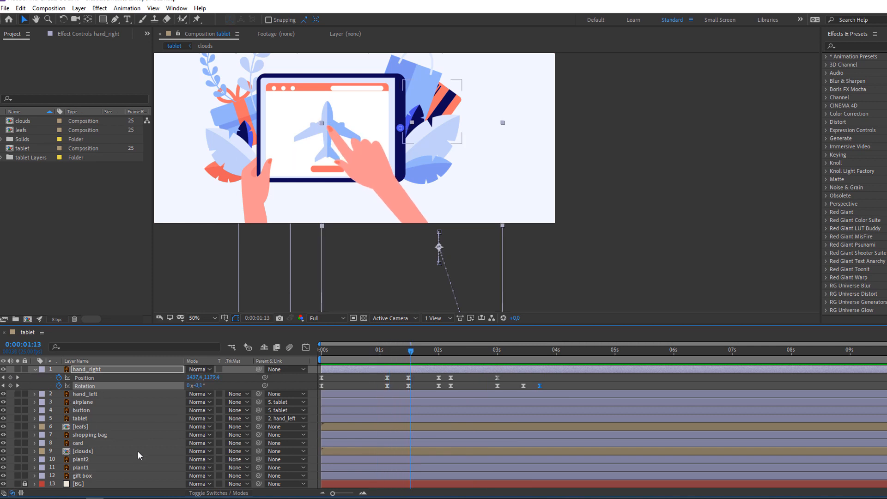
click(82, 402)
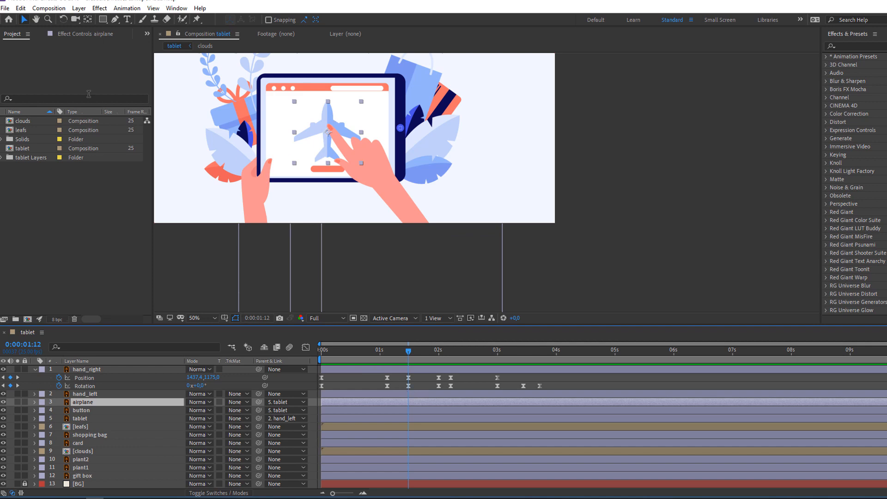
click(20, 8)
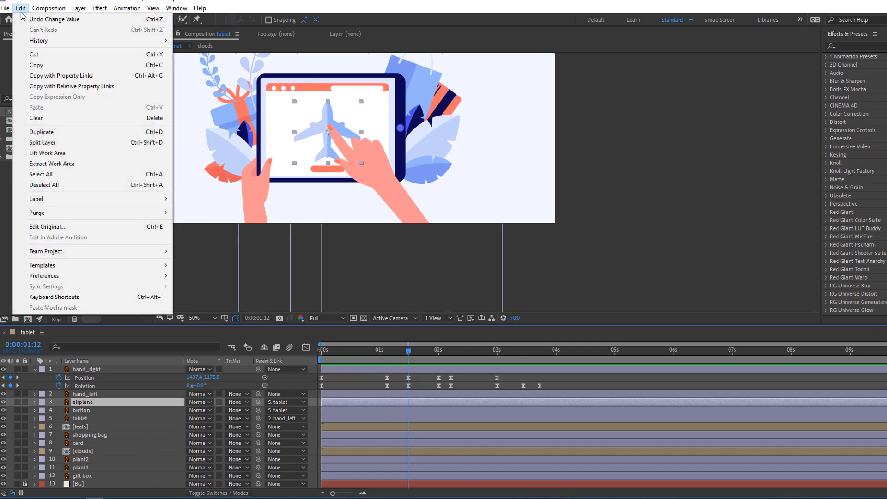
click(40, 143)
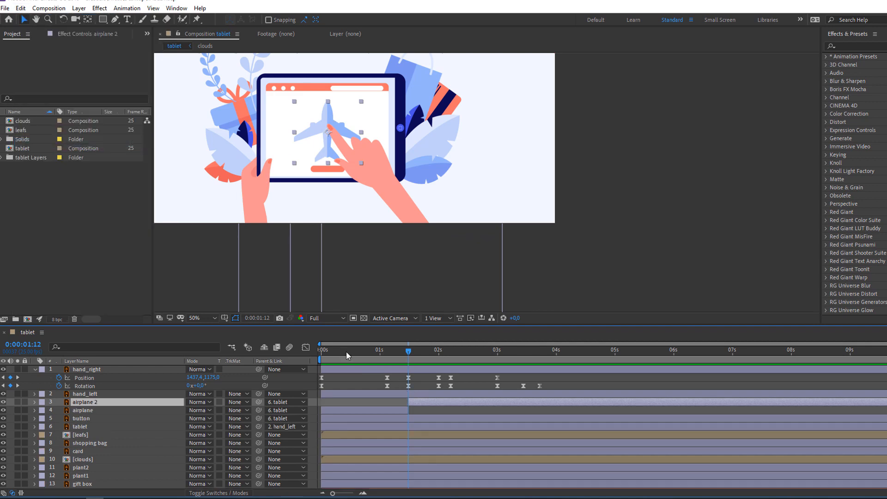
click(278, 405)
click(288, 239)
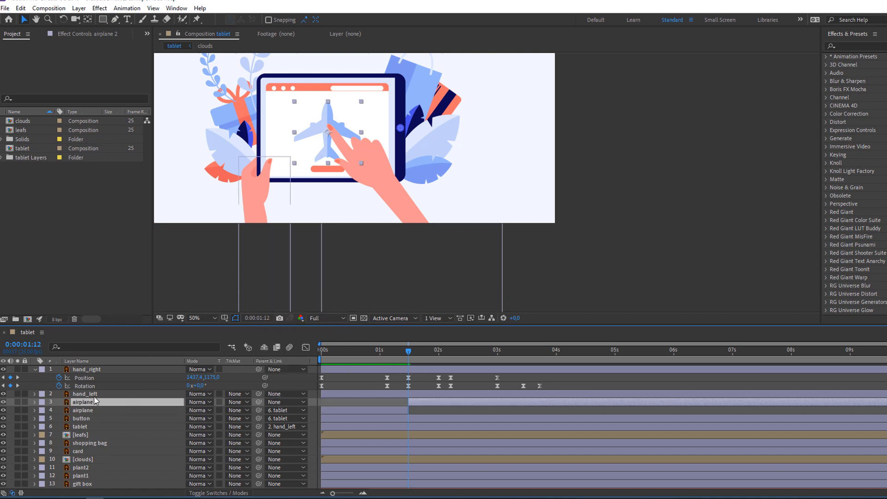
- Keyframe airplane 2's Position from 0:00:01:12, lowering it to 974.1, 756.5 at 0:00:02:00 and holding it there until 0:00:02:05
key(p)
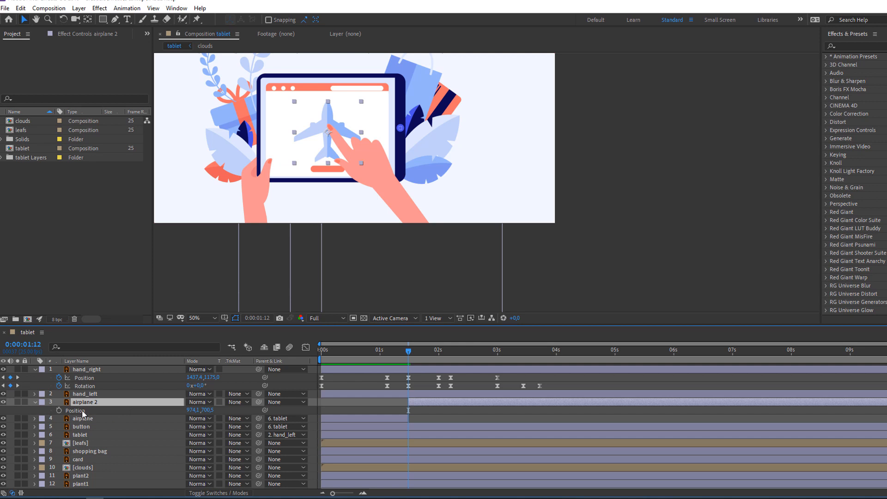
click(58, 410)
click(411, 352)
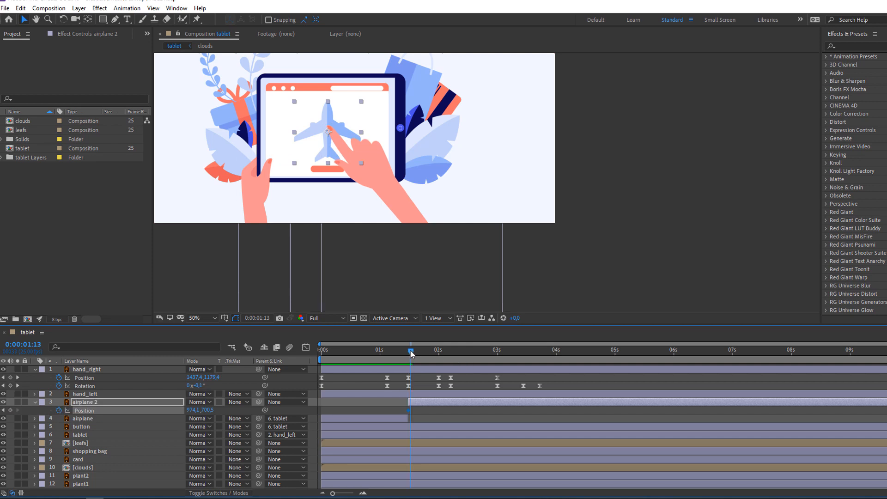
drag(411, 352, 438, 356)
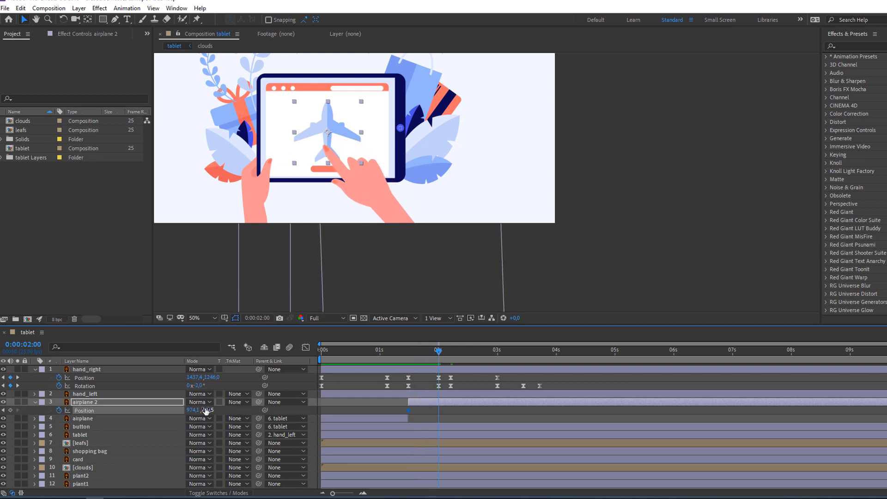
drag(207, 411, 236, 403)
drag(407, 354, 451, 360)
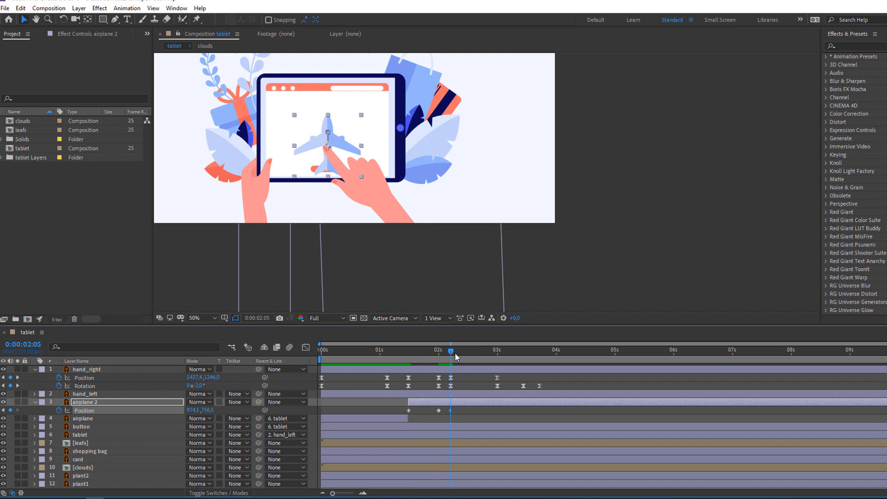
- At 0:00:03:00, move airplane 2 straight up until it is fully above the canvas, and check the motion
drag(452, 353, 497, 354)
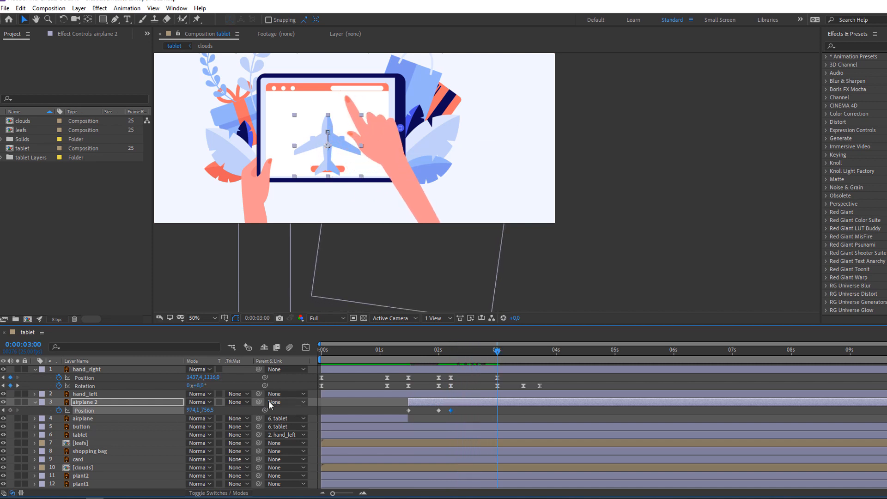
drag(209, 410, 187, 410)
scroll(416, 217, down, 2)
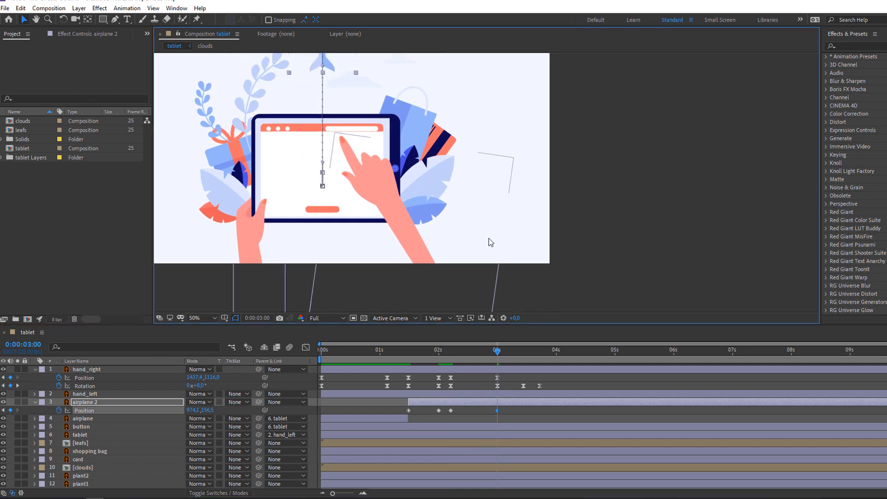
drag(456, 218, 452, 229)
drag(210, 411, 195, 411)
mouse_move(460, 352)
mouse_down()
mouse_move(452, 354)
mouse_move(480, 354)
mouse_move(454, 357)
mouse_up()
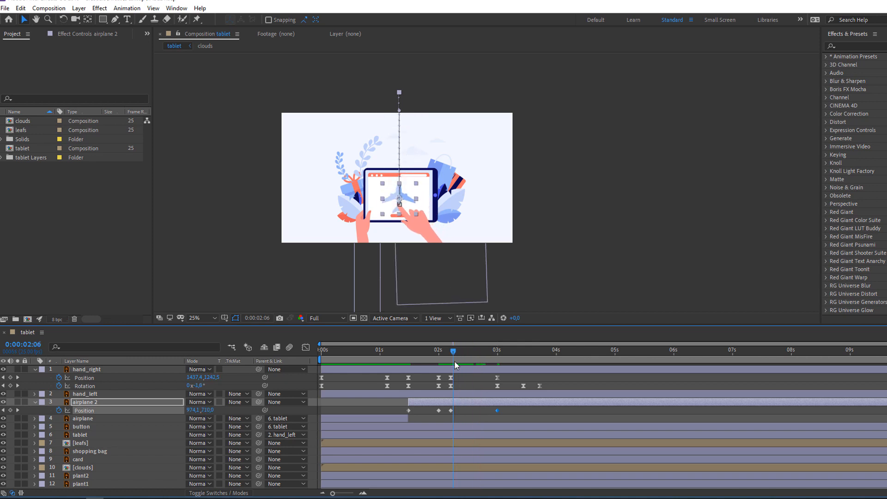
- Apply Easy Ease to all of airplane 2's Position keyframes and preview the animation at fitted view size
drag(505, 409, 463, 410)
click(409, 410)
right_click(409, 412)
mouse_move(481, 405)
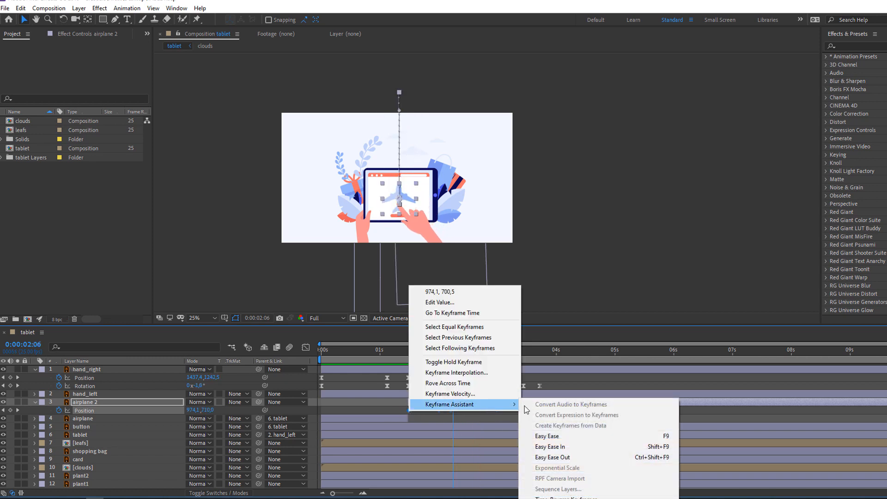
click(548, 436)
click(209, 320)
click(212, 334)
click(482, 381)
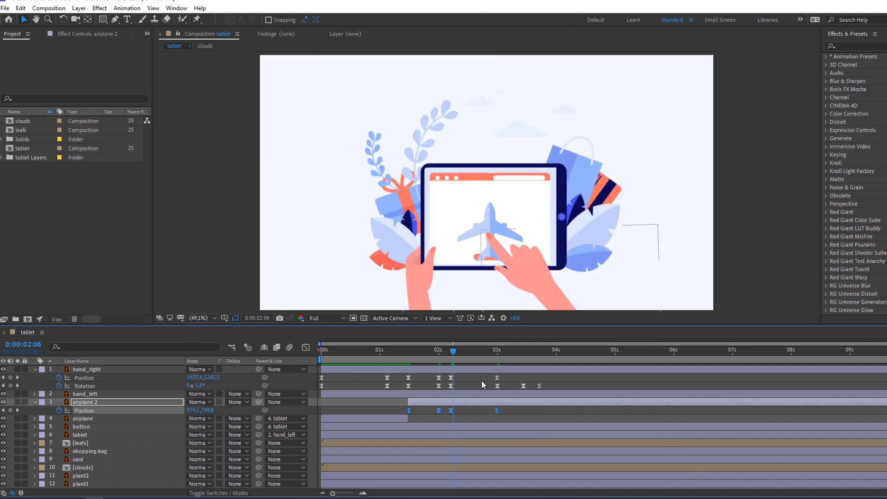
key(space)
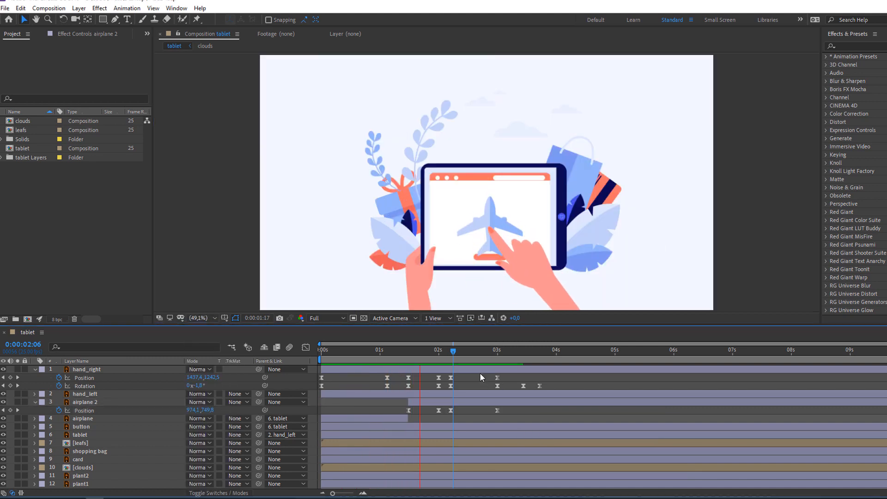
- Move airplane 2's last Position keyframe to 0:00:03:18 and preview the slower flight
click(445, 352)
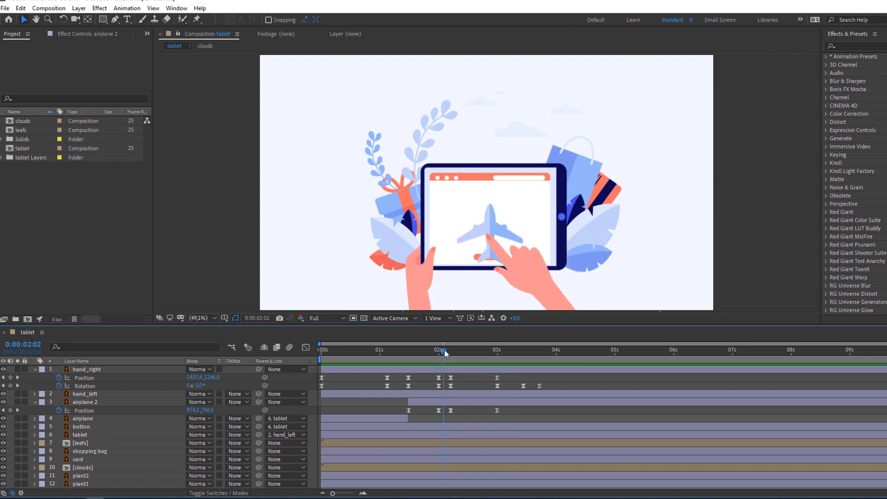
drag(452, 354, 484, 350)
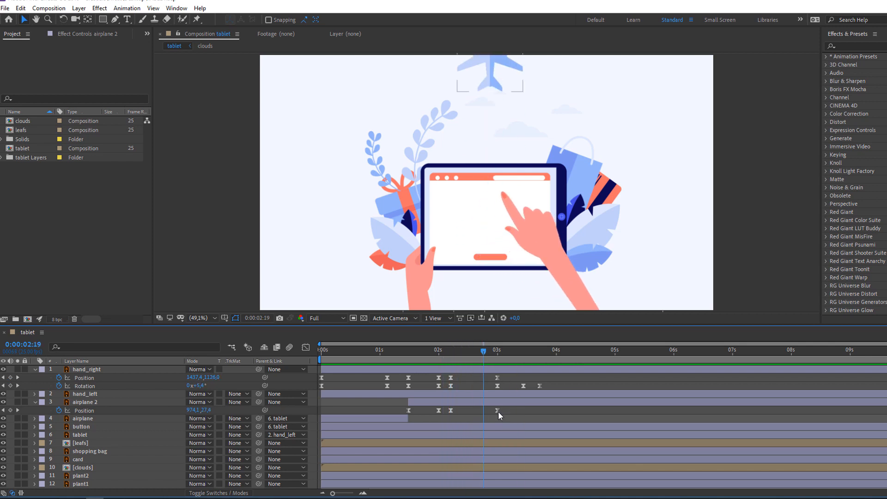
drag(498, 411, 539, 413)
key(space)
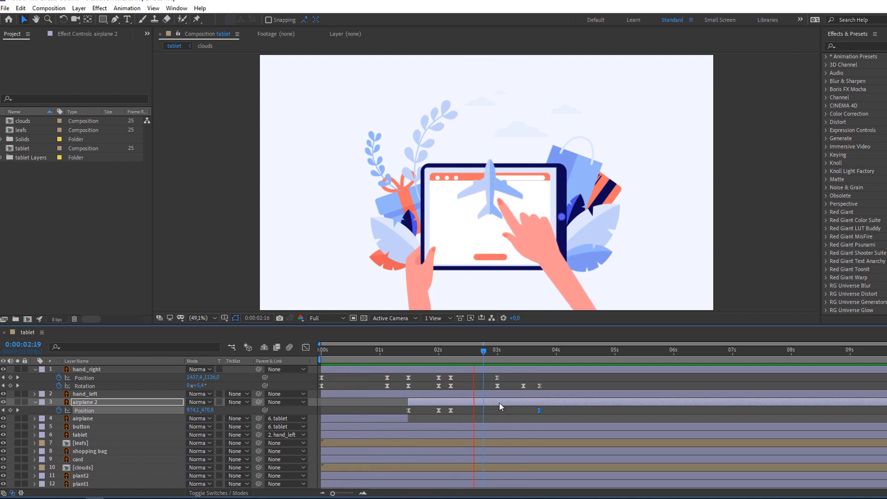
mouse_move(454, 351)
mouse_down()
mouse_move(428, 350)
mouse_move(452, 357)
mouse_up()
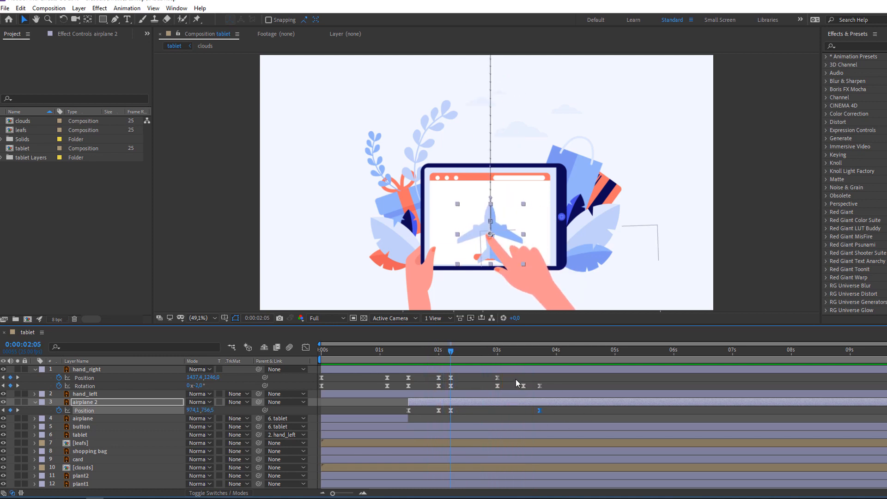
- Reshape hand_right's Position speed curves for a fast-starting, softly ending pull-down and a sharper upward flick, and preview them
click(90, 379)
drag(513, 376, 315, 377)
click(306, 348)
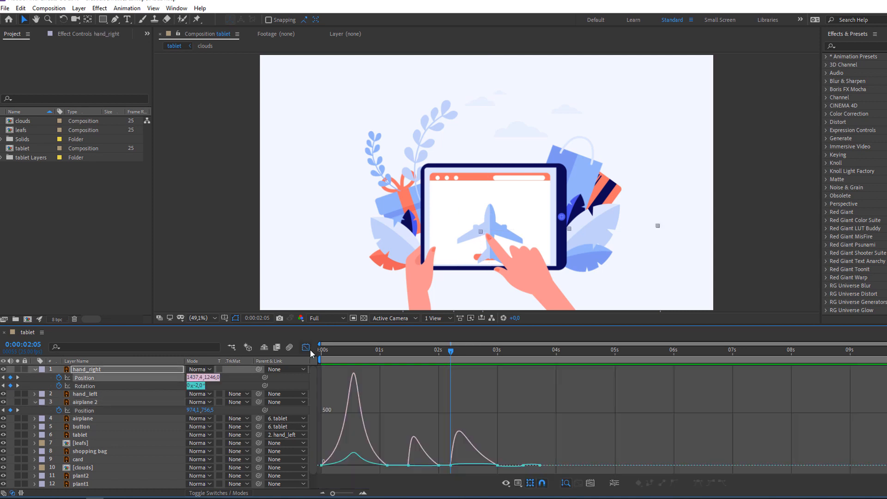
click(457, 464)
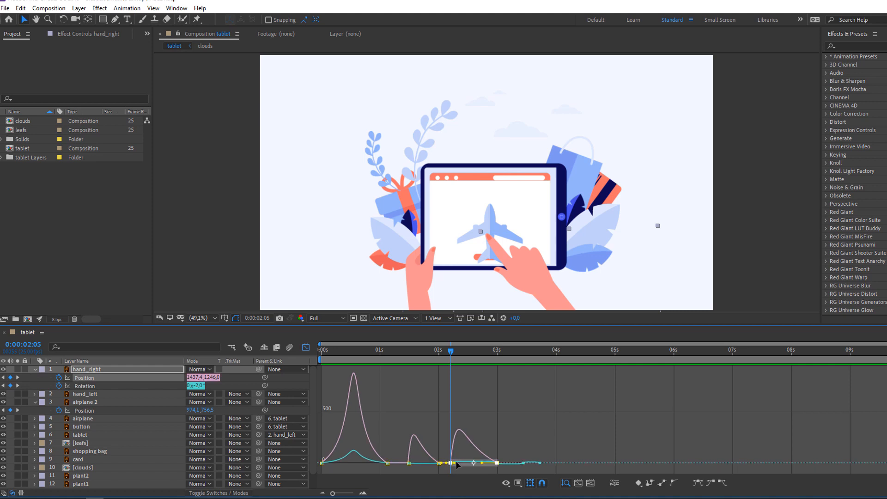
drag(457, 464, 423, 465)
click(430, 464)
key(space)
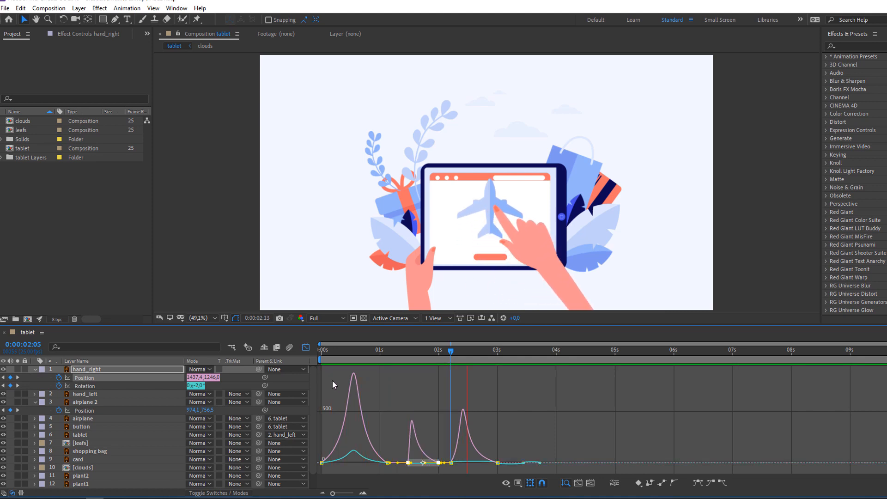
- Reshape airplane 2's pull-down speed curve to peak early and ease out slowly, and preview from a work area starting just after 1 s
click(306, 347)
click(408, 351)
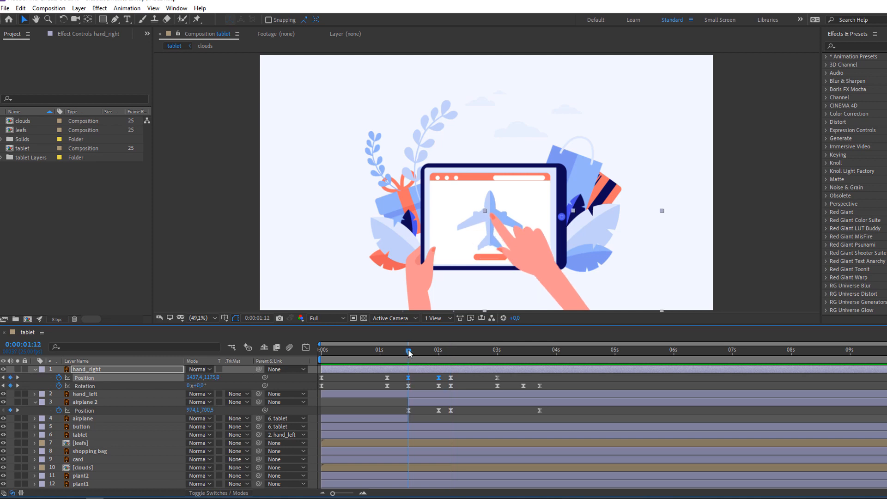
mouse_move(409, 352)
mouse_down()
mouse_move(428, 354)
mouse_move(411, 354)
mouse_up()
click(392, 410)
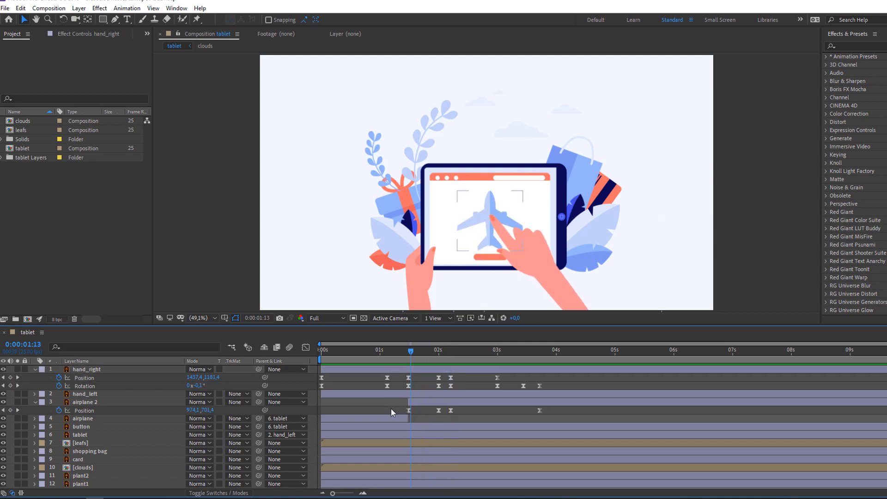
drag(391, 409, 441, 412)
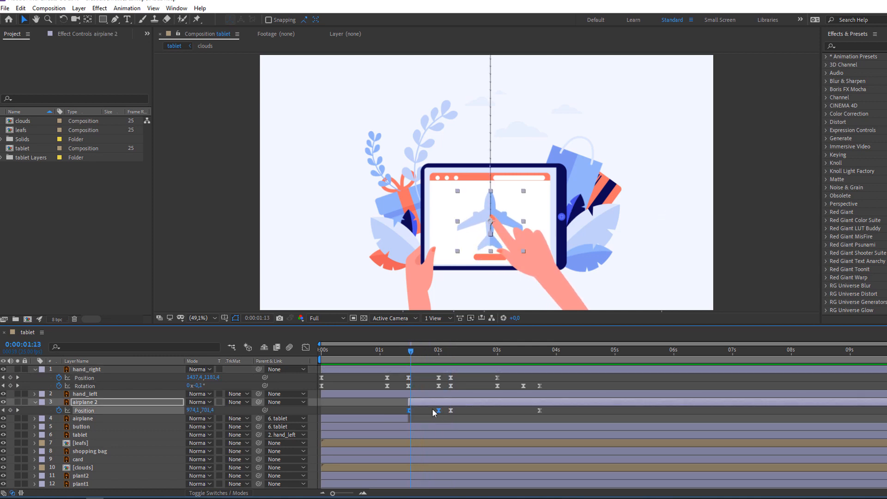
click(306, 348)
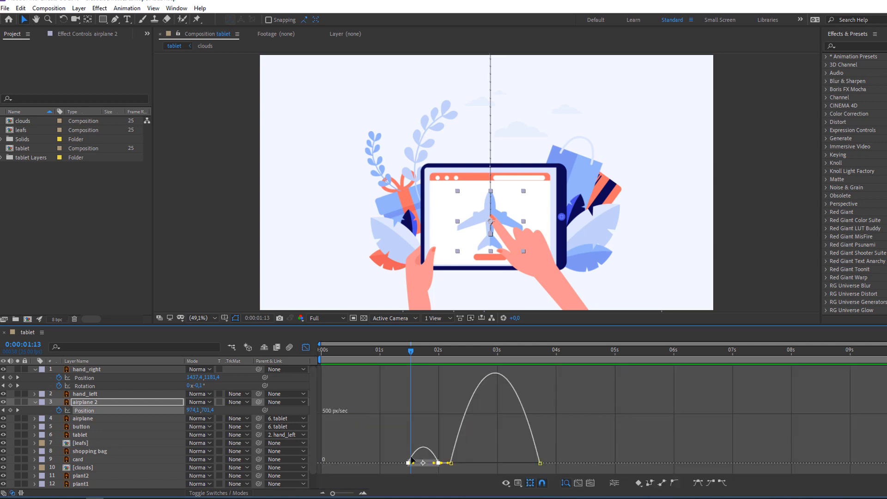
drag(434, 463, 428, 465)
drag(319, 360, 385, 361)
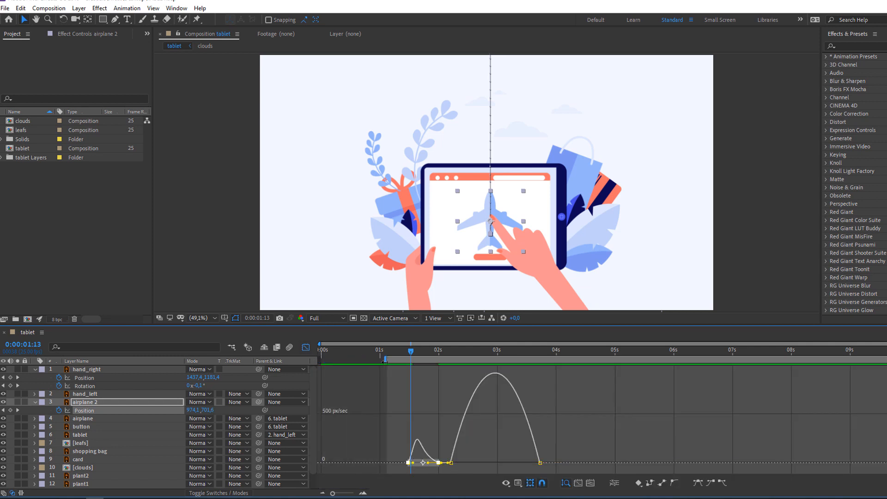
key(space)
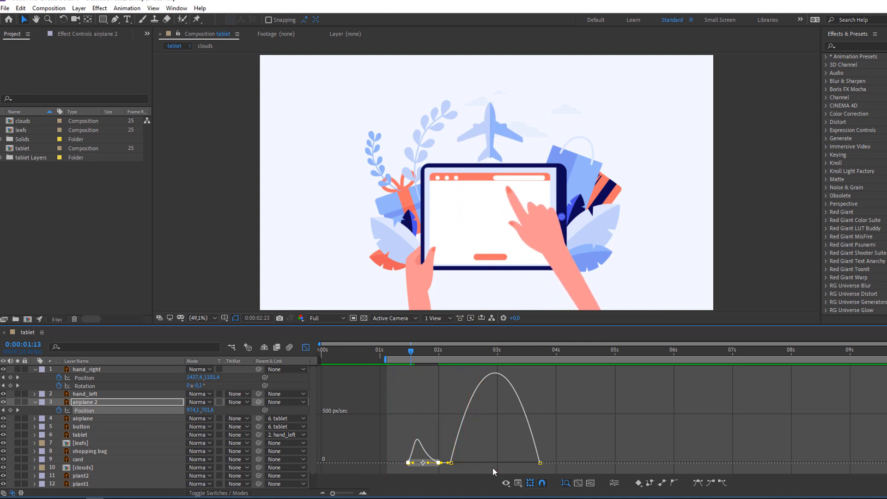
key(space)
- Reshape airplane 2's fly-out speed curve into a steeper peak just after 3 s with long eases at both ends, and preview it
click(529, 420)
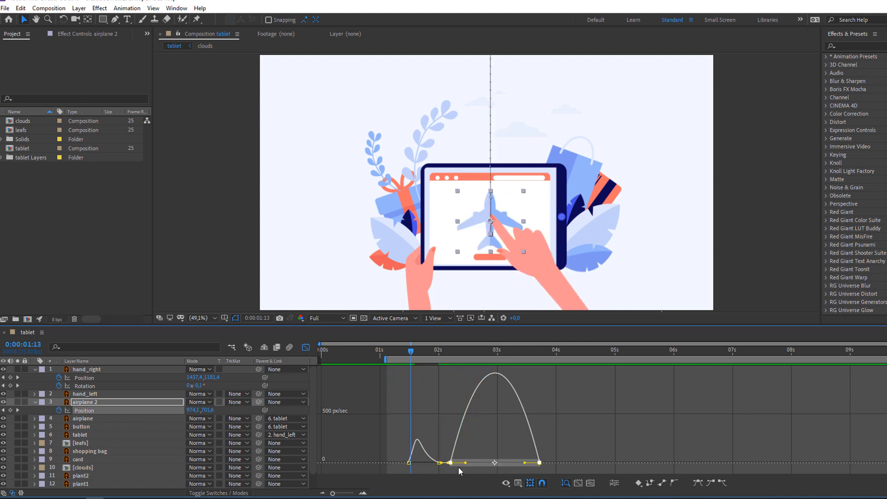
drag(526, 462, 510, 462)
key(space)
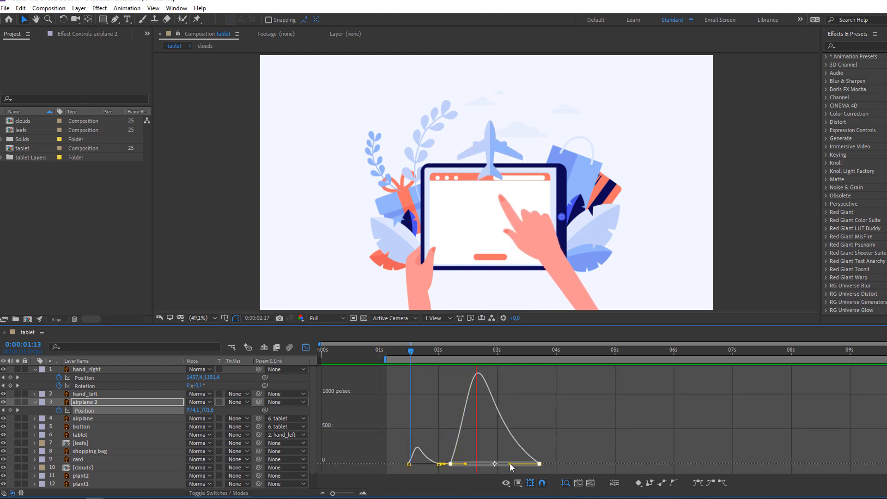
key(space)
drag(510, 464, 478, 463)
key(space)
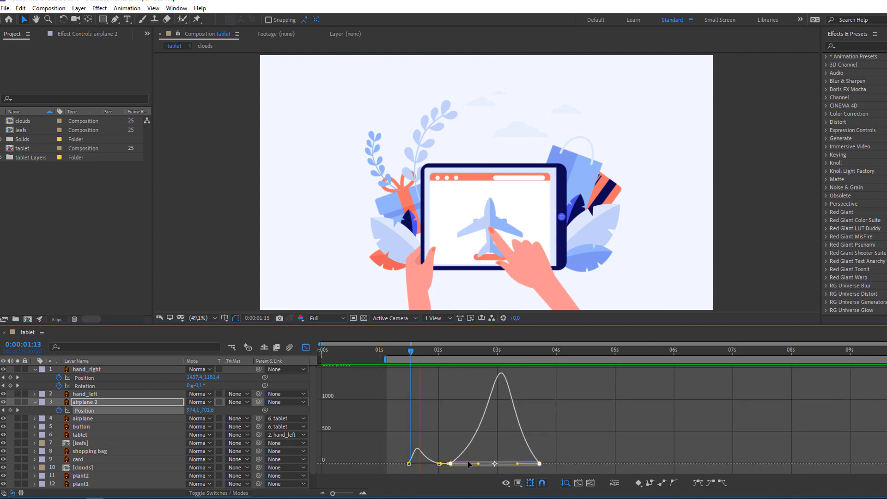
key(space)
key(shift+F3)
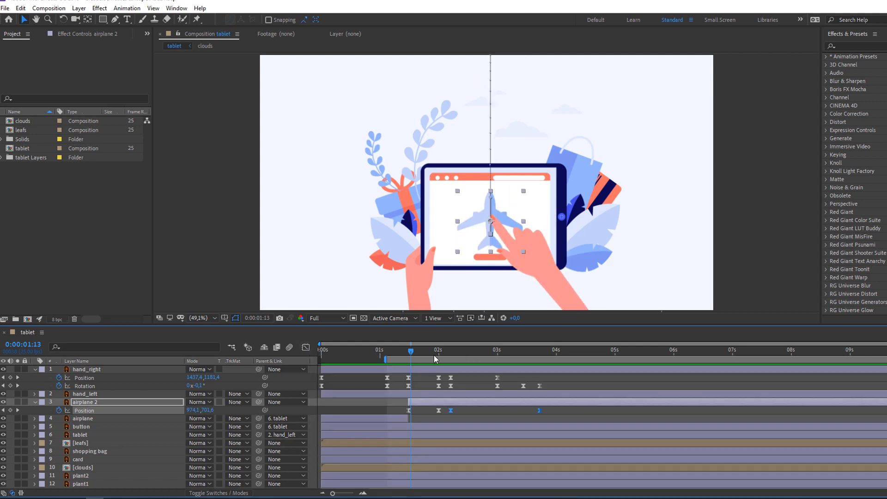
- Delete hand_right's last Rotation keyframe and preview the hand's movement
drag(436, 355, 524, 359)
click(550, 385)
click(540, 386)
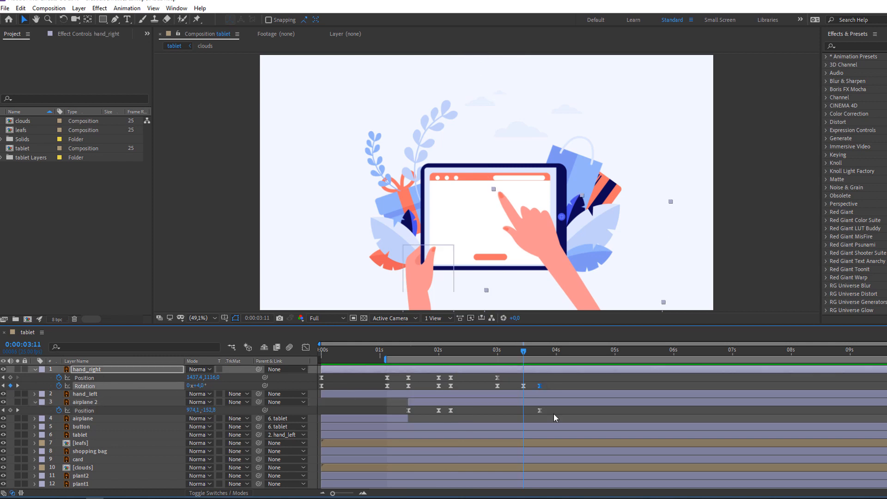
key(Delete)
drag(524, 354, 489, 355)
key(space)
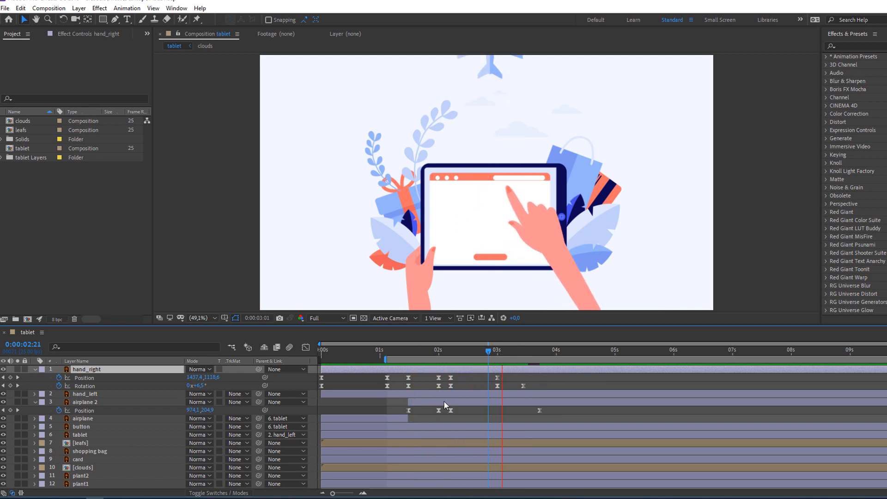
key(space)
- Add holding Position and Rotation keyframes to hand_right at 0:00:03:19 and copy its starting keyframes to 0:00:04:03
click(10, 378)
click(11, 386)
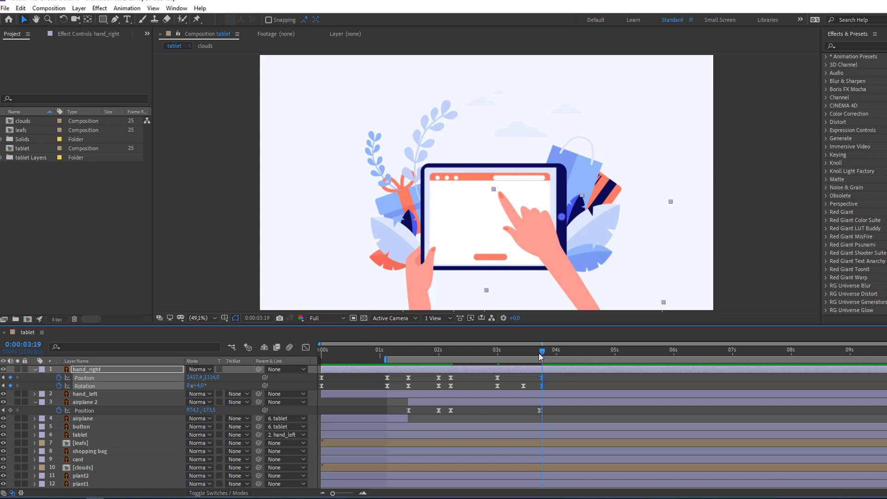
click(346, 378)
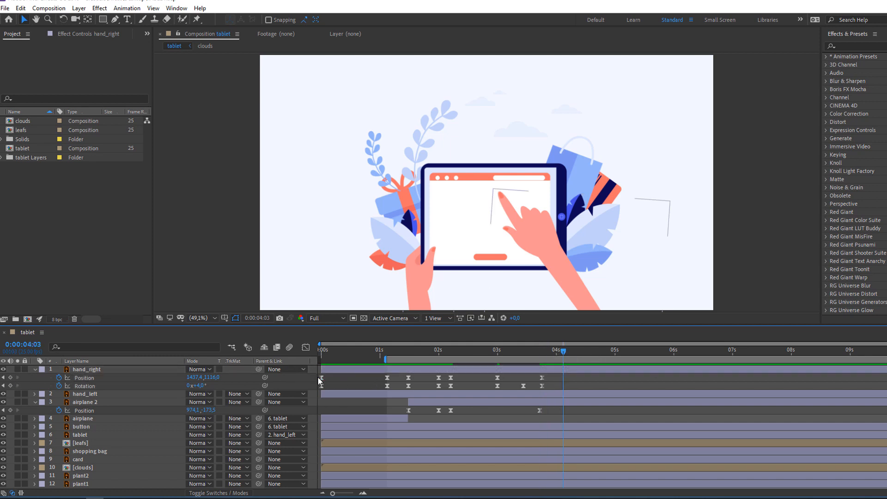
key(ctrl+v)
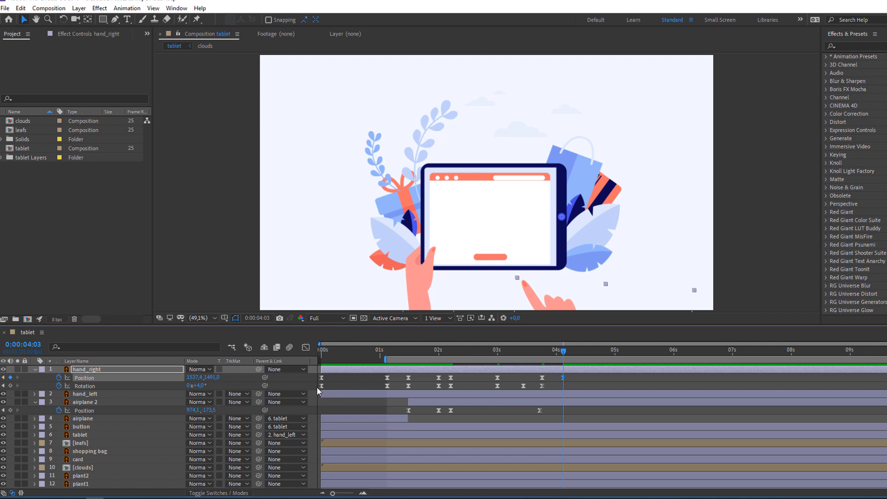
click(322, 386)
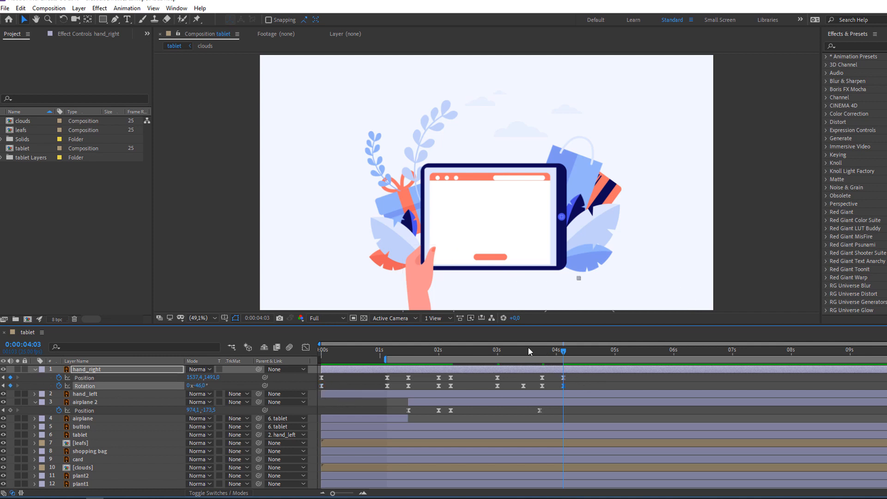
- Move hand_right's final Position and Rotation keyframes to about 4.5 s and preview a work area from the start to about 4.9 s
drag(529, 348, 560, 389)
drag(564, 386, 585, 386)
click(594, 384)
key(space)
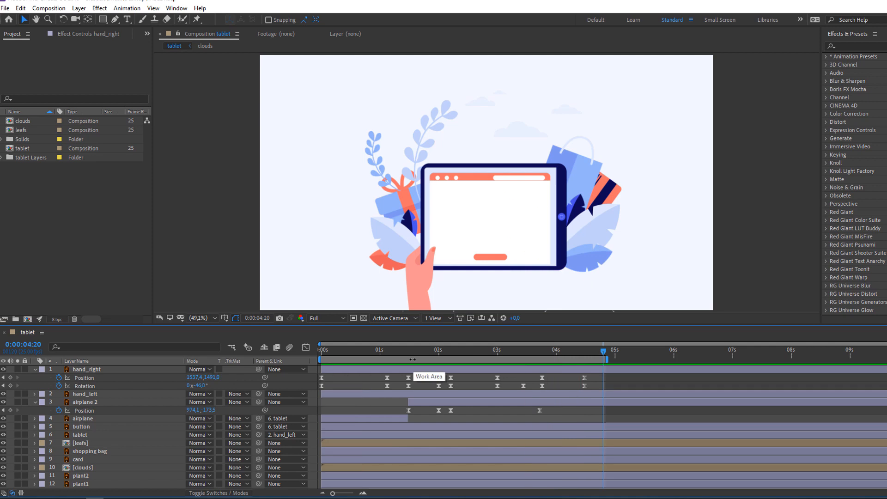
drag(408, 353, 355, 361)
key(Home)
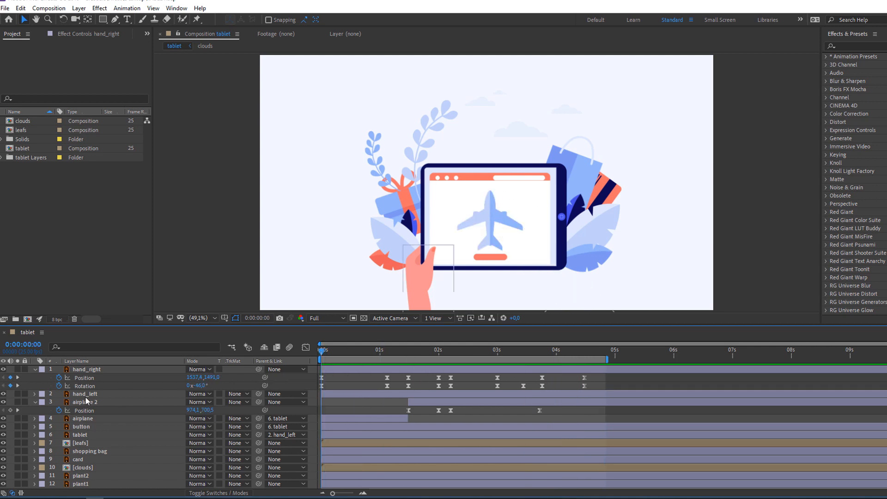
- Collapse the hand_right and airplane 2 properties and open the leafs composition
click(34, 369)
click(34, 385)
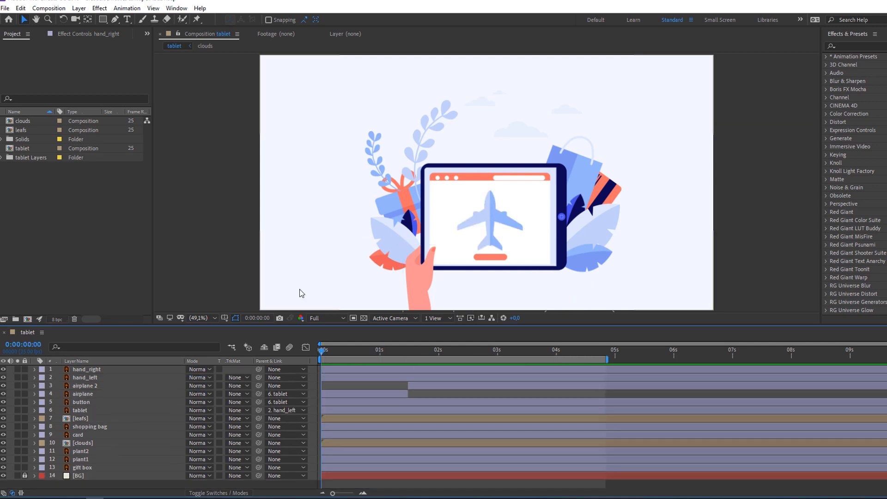
double_click(81, 421)
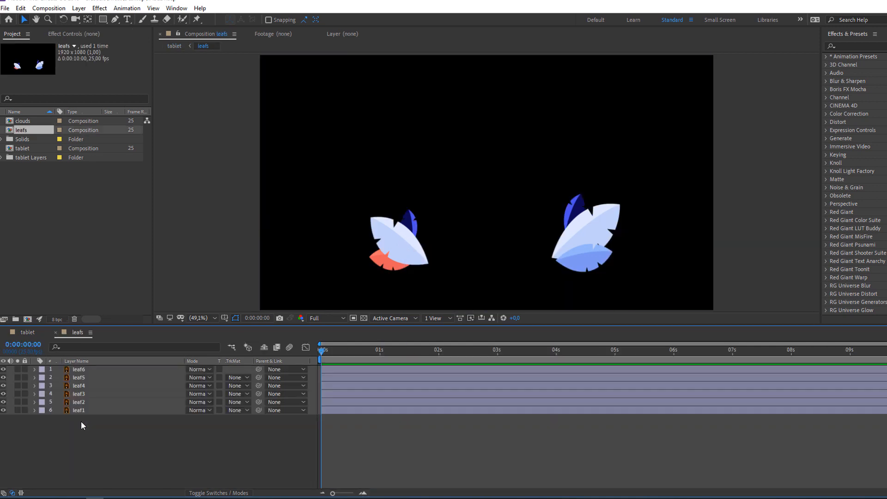
- Solo leaf6 and move its anchor point to the leaf's lower-right base
click(79, 370)
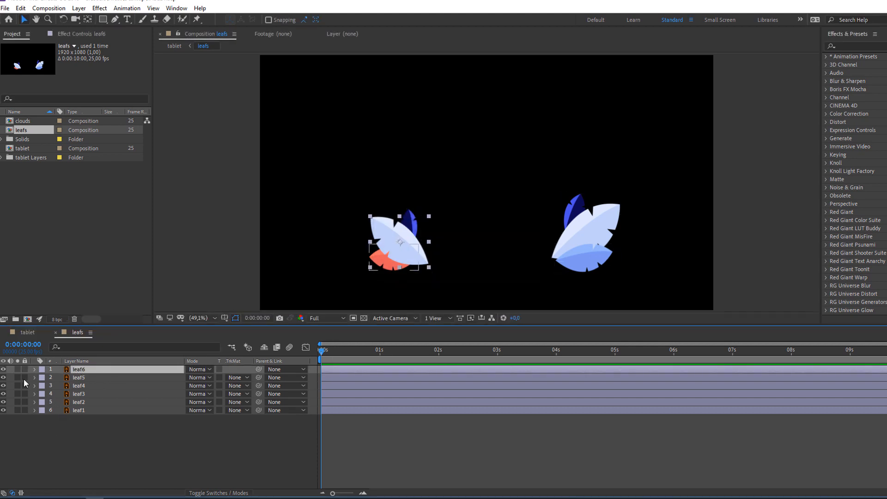
click(17, 370)
scroll(416, 222, up, 3)
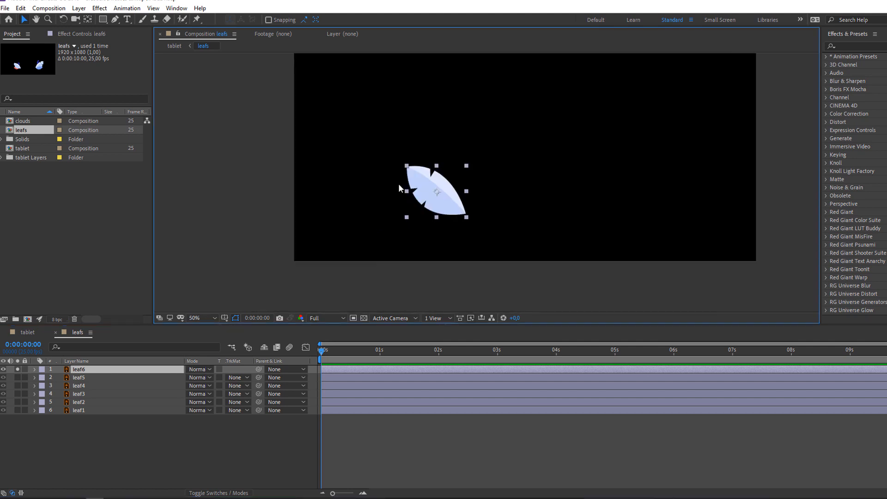
key(y)
- Solo leaf5, leaf4 and leaf3 in turn and move each anchor point to the base of its leaf
key(ctrl+Down)
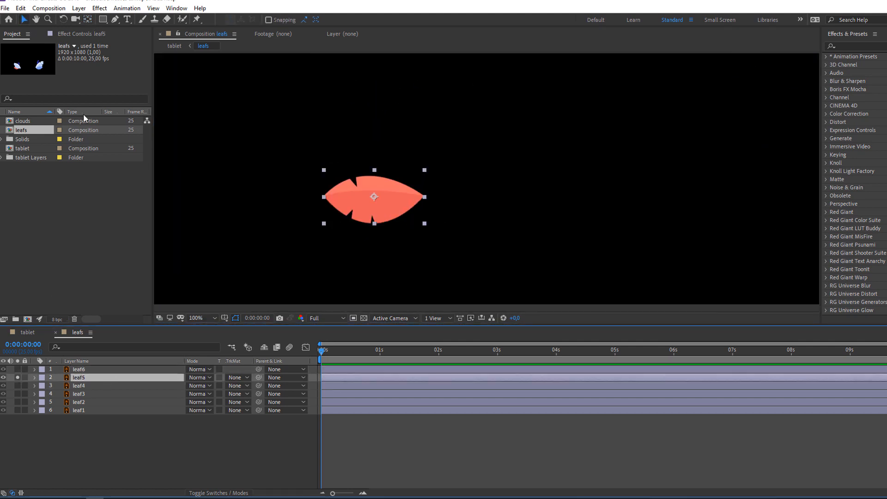
key(v)
key(ctrl+Down)
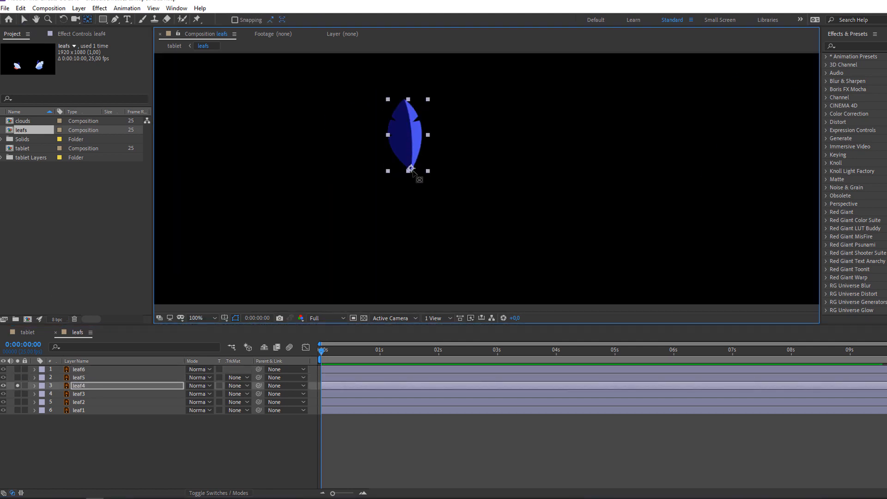
key(ctrl+Down)
key(ctrl+Down)
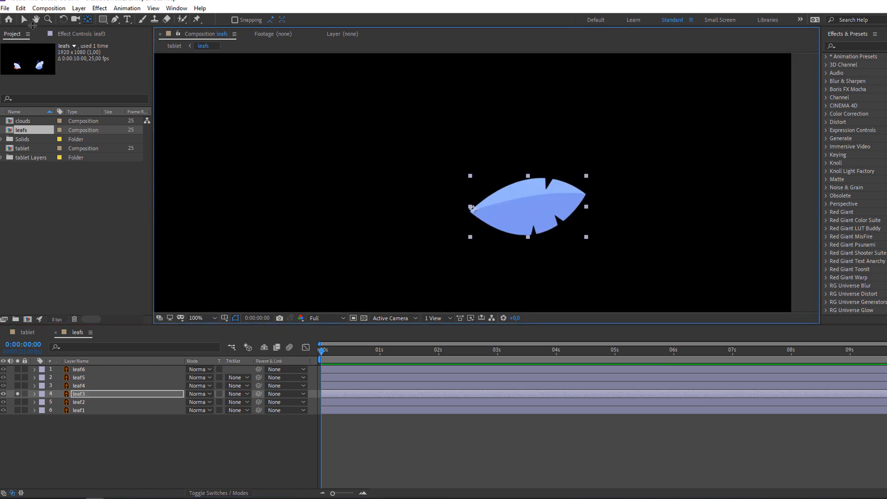
- Move leaf2's anchor point to the leaf's lower-left base
click(88, 19)
drag(532, 154, 463, 206)
click(23, 20)
- Solo leaf1, move its anchor point to the leaf's bottom tip, and show all leaves again at fitted view size
alt+click(17, 411)
click(79, 410)
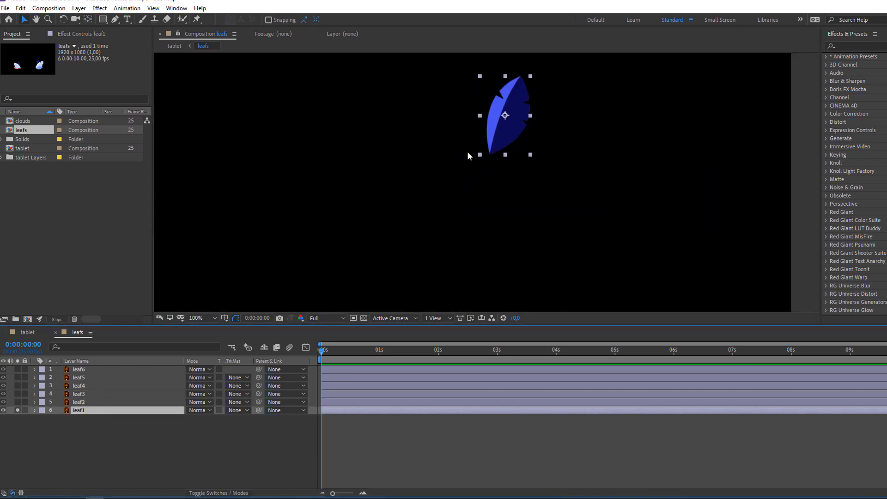
drag(469, 155, 395, 192)
click(88, 19)
drag(430, 153, 417, 194)
key(v)
click(17, 410)
scroll(334, 238, down, 2)
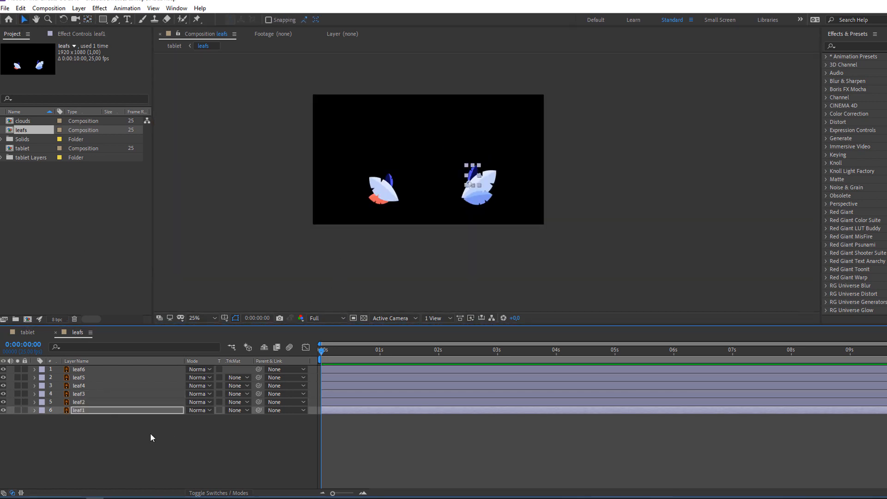
click(151, 436)
scroll(334, 247, up, 1)
click(202, 318)
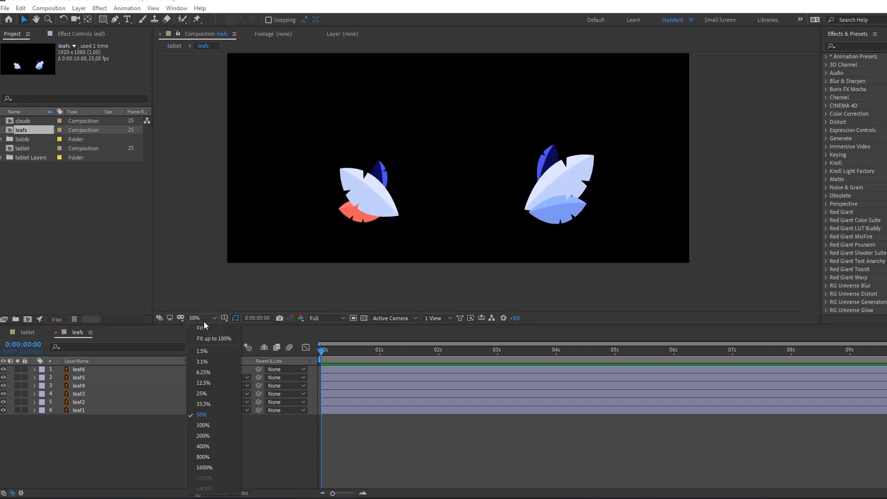
click(207, 339)
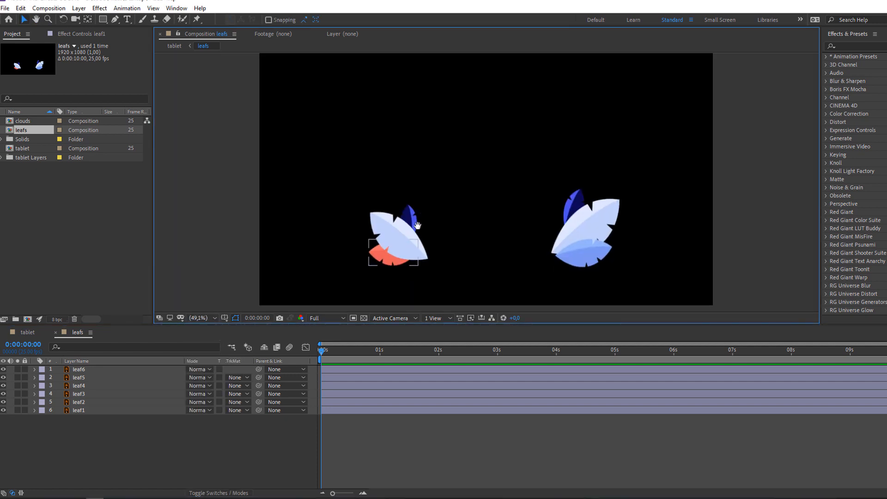
- Add the expression wiggle(1.5) to the Rotation of leaf6
scroll(407, 248, up, 2)
click(388, 180)
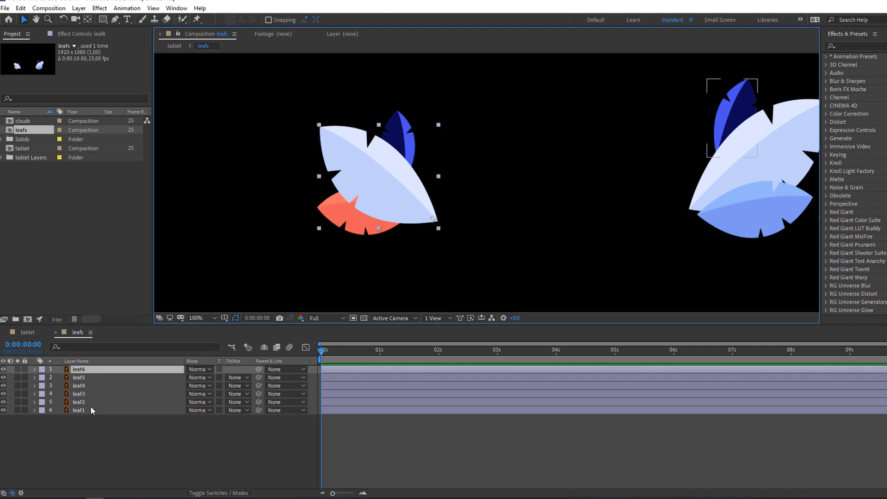
key(r)
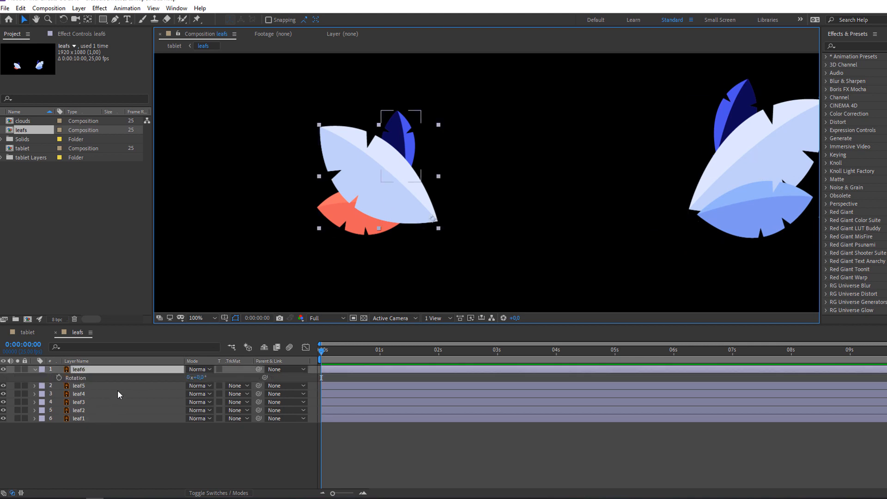
alt+click(59, 378)
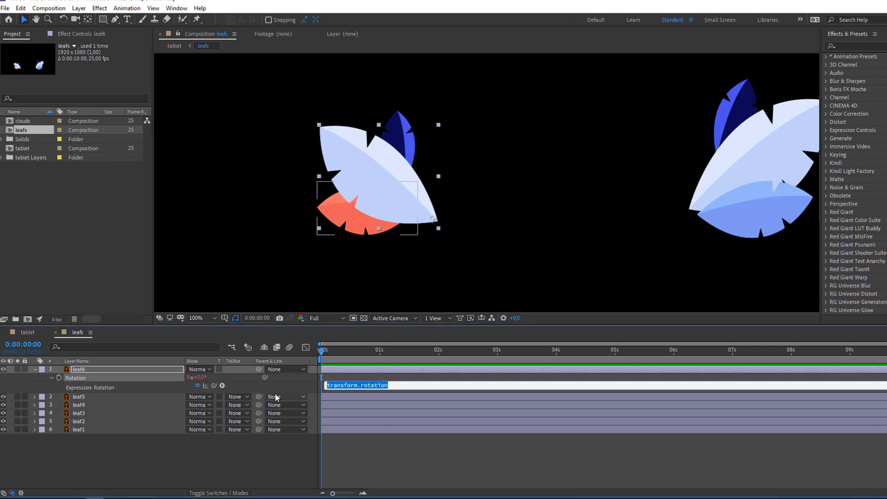
text(wigg)
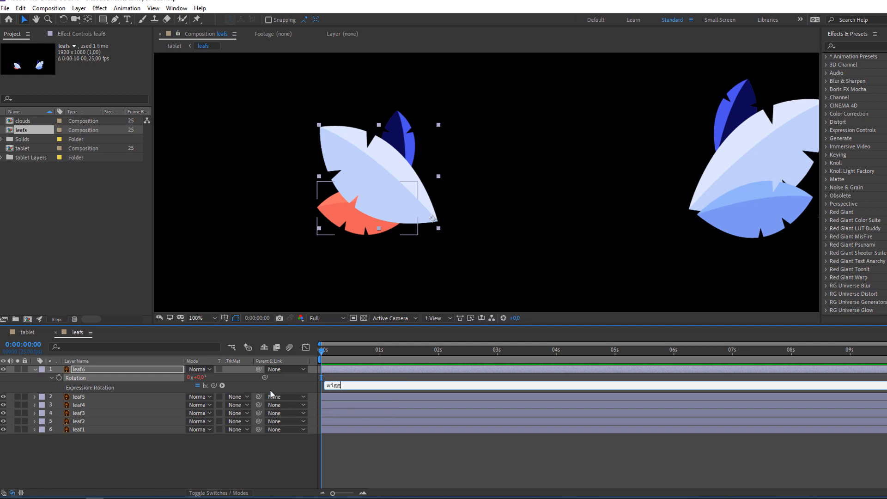
text(le(1.5))
click(241, 360)
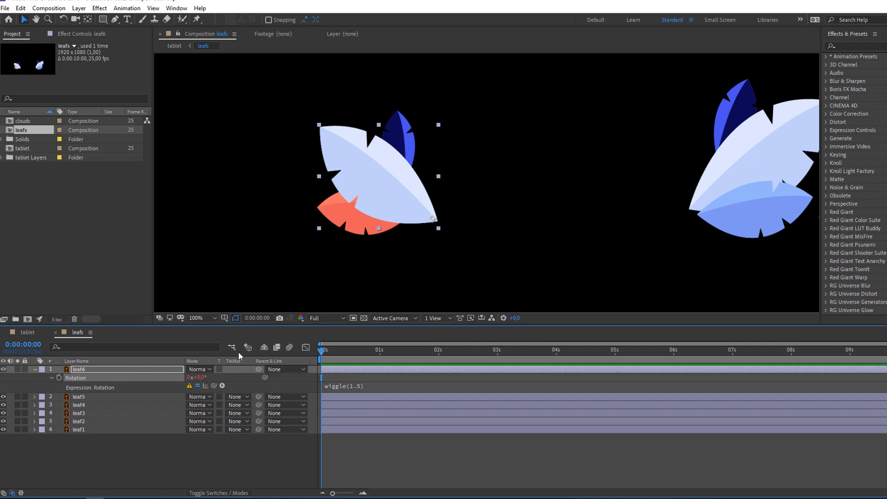
- Correct leaf6's Rotation expression to wiggle(1,5) and preview the motion
click(356, 385)
click(357, 385)
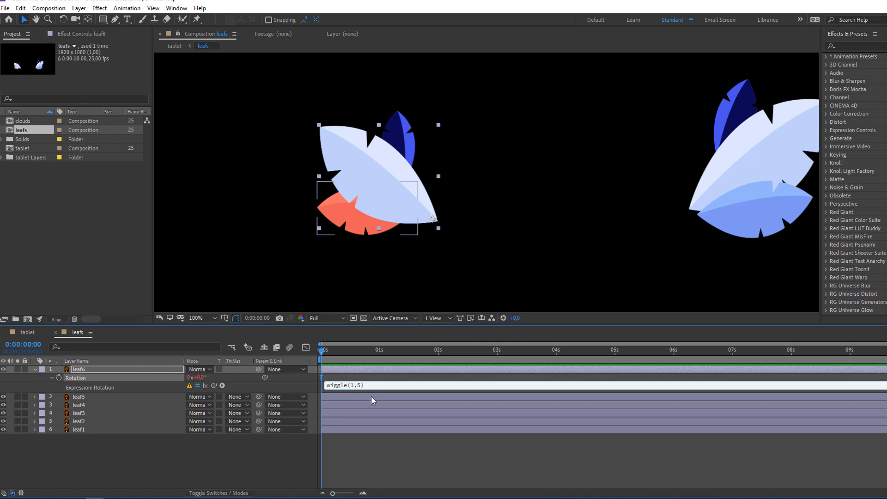
key(KP_Enter)
key(space)
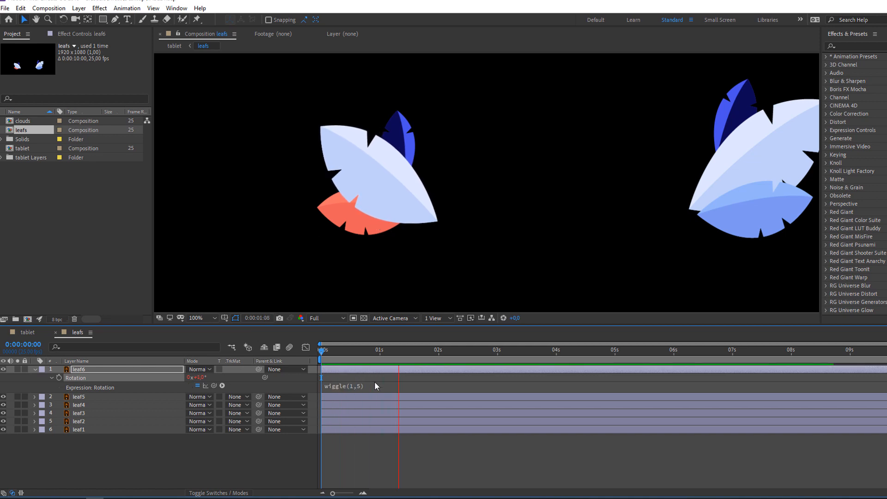
key(space)
- Replace leaf6's Rotation expression with wiggle(1,10)
click(357, 388)
click(362, 387)
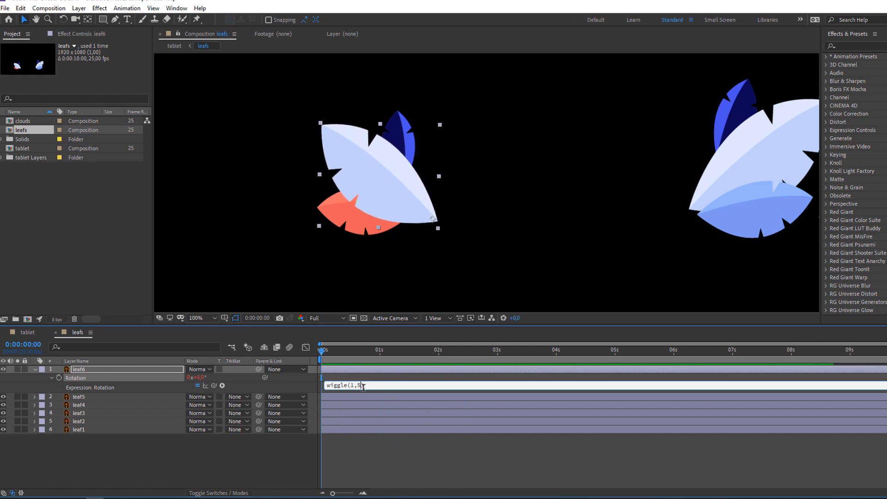
key(BackSpace)
key(BackSpace)
key(BackSpace)
key(BackSpace)
key(BackSpace)
key(BackSpace)
key(BackSpace)
key(BackSpace)
key(BackSpace)
text(wiggle(1,10)
key(KP_Enter)
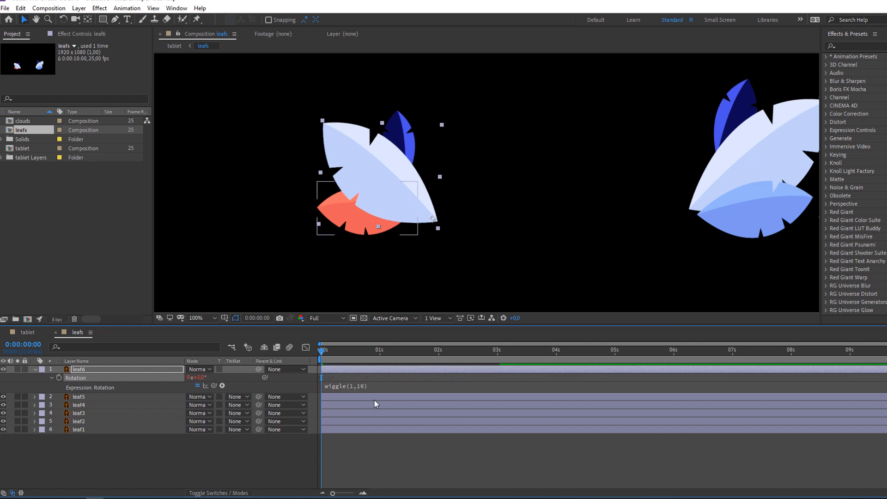
- Preview leaf6's sway in the leafs composition and in the tablet composition, ending back in leafs
key(space)
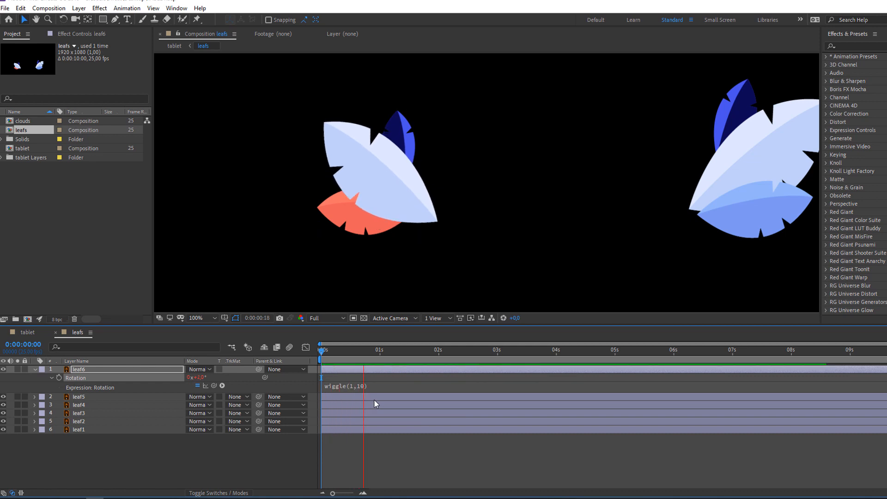
scroll(290, 227, down, 2)
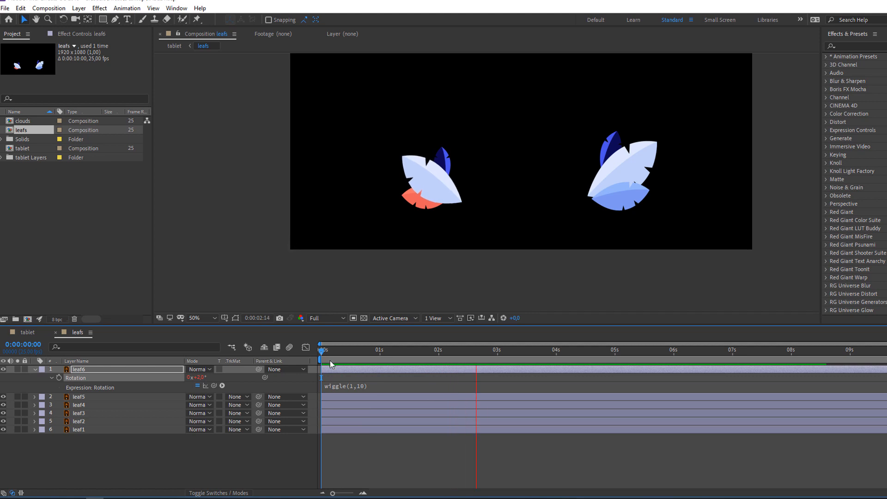
click(26, 332)
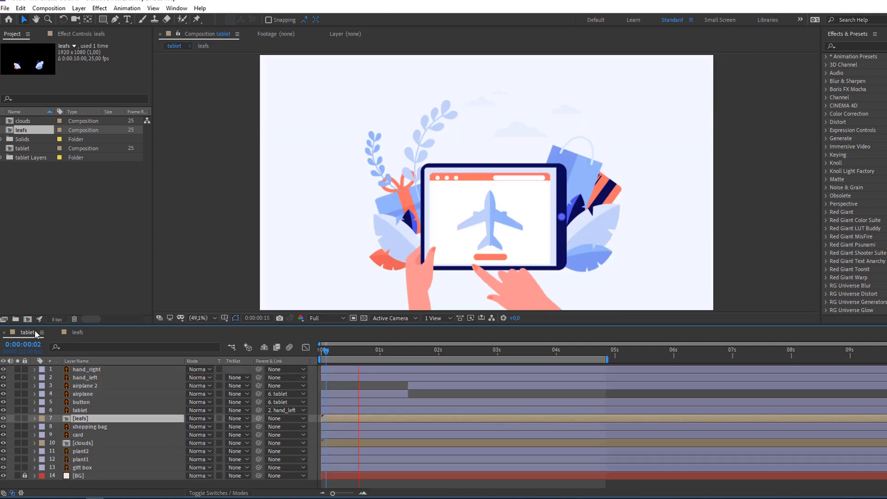
click(77, 332)
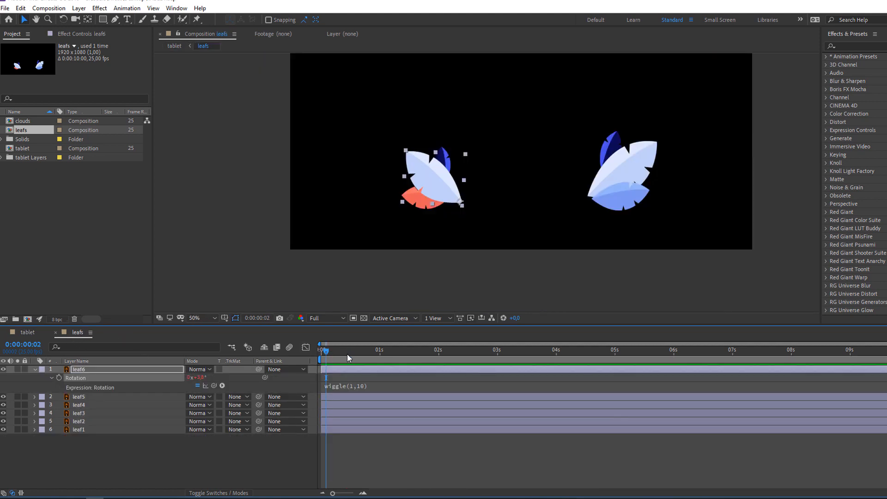
- Copy leaf6's whole Rotation expression and collapse the layer's properties
click(350, 385)
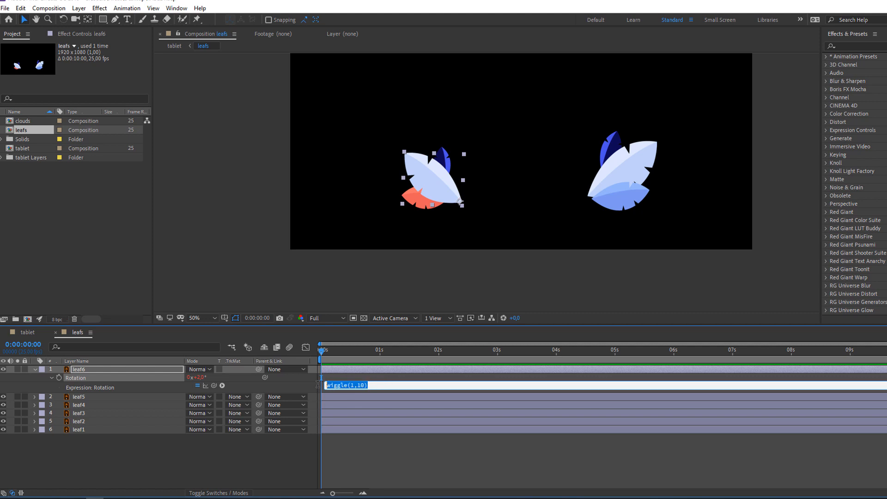
click(144, 450)
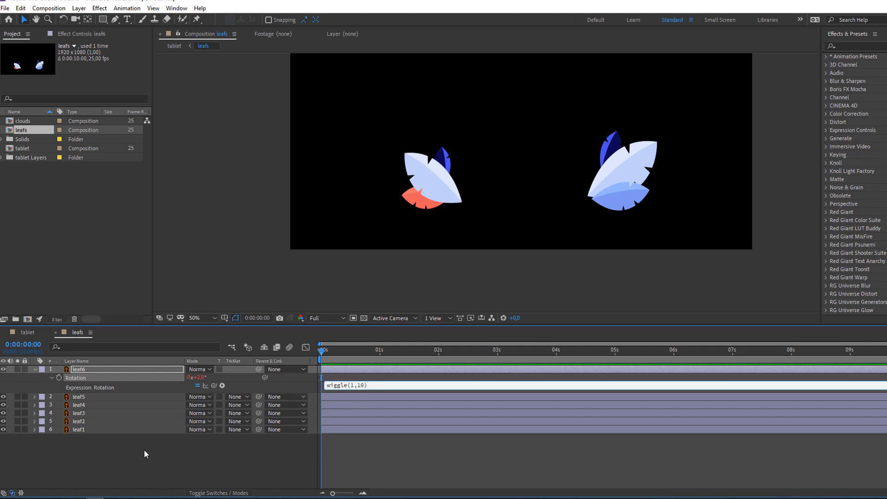
click(39, 371)
click(35, 370)
click(34, 369)
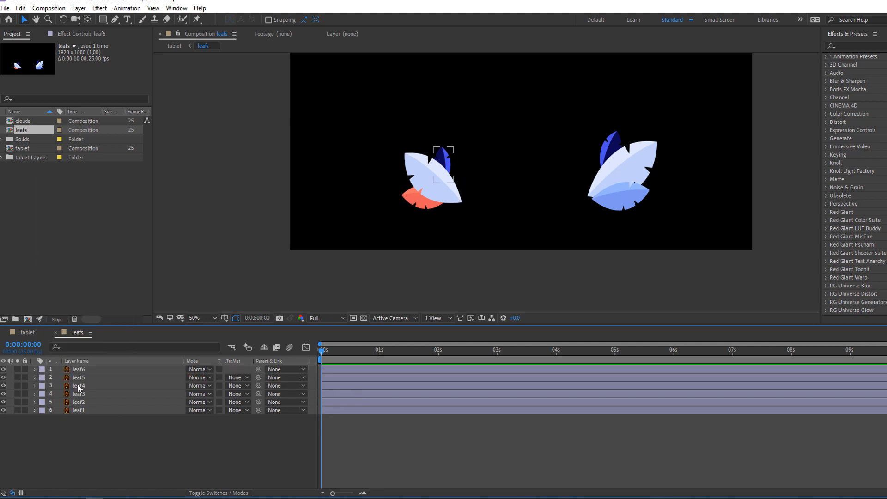
- Apply the Rotation expression wiggle(1,10) to leaf5, collapse the layer and preview the motion briefly
click(88, 379)
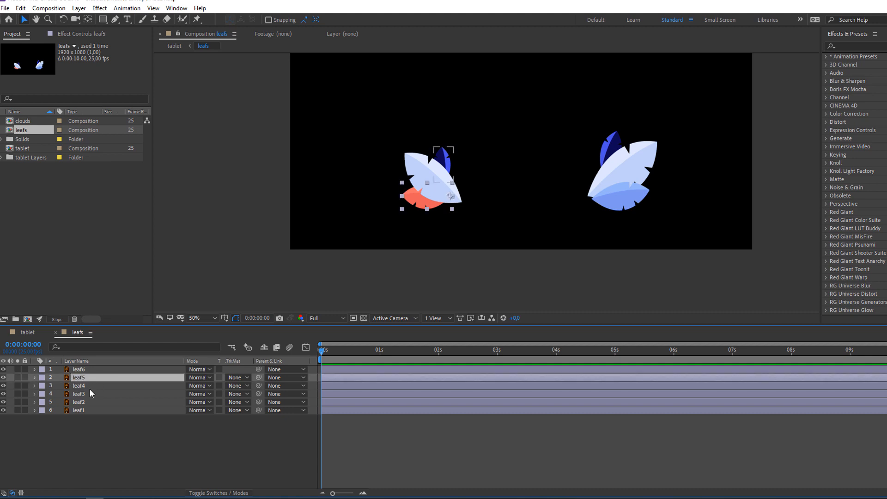
key(r)
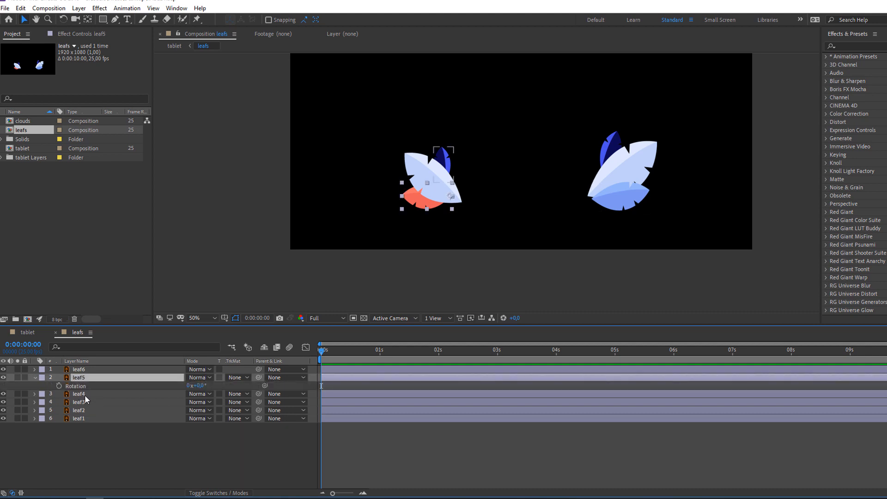
alt+click(59, 386)
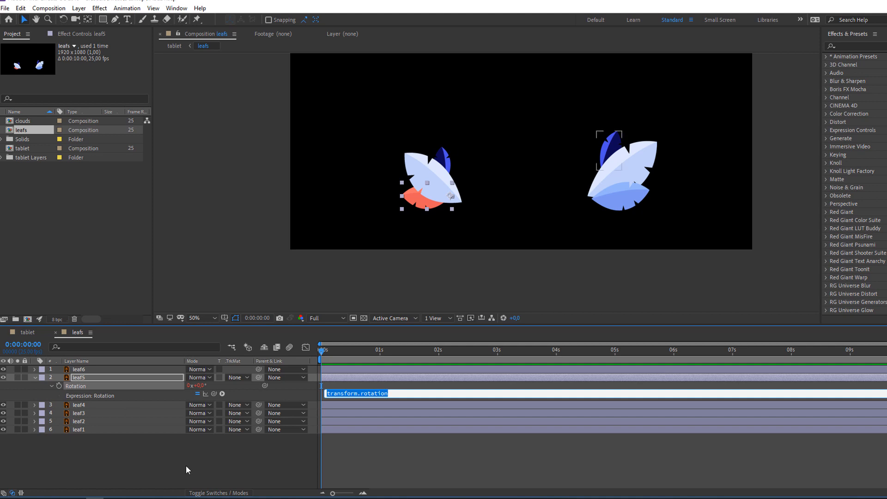
text(wiggle(1,10))
click(203, 458)
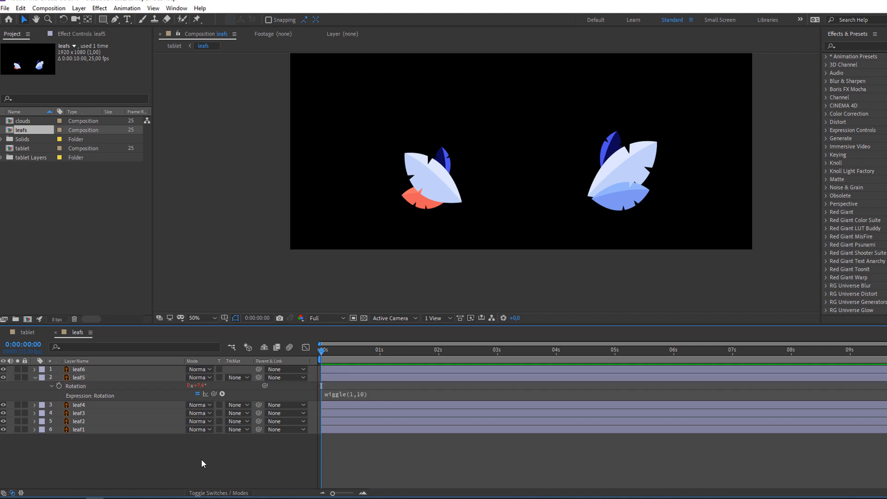
click(35, 378)
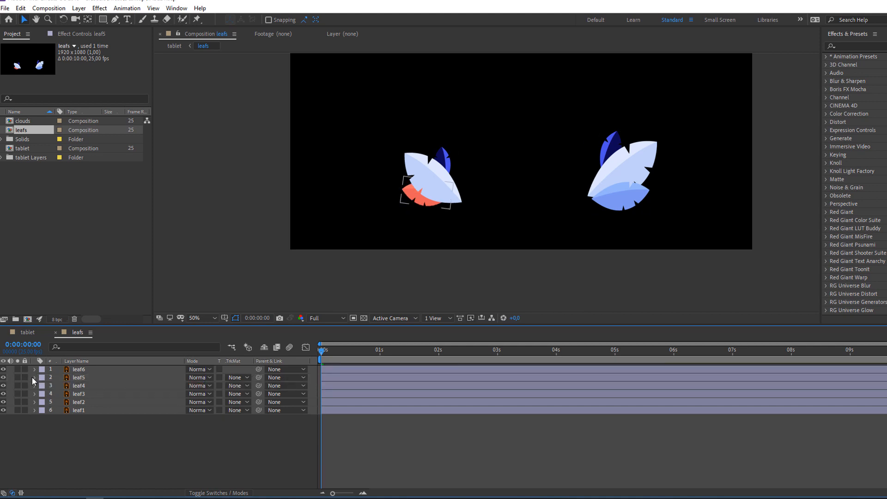
key(space)
key(space)
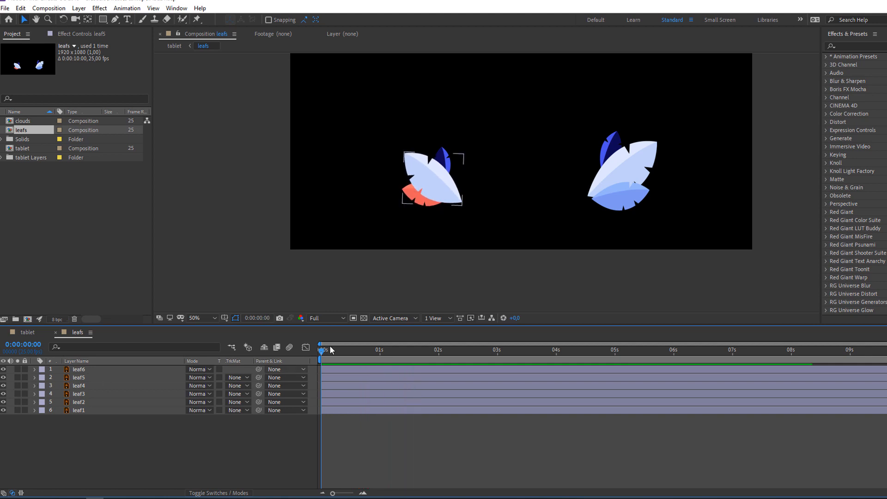
- Apply the Rotation expression wiggle(1,10) to leaf4 and collapse the layer
click(86, 386)
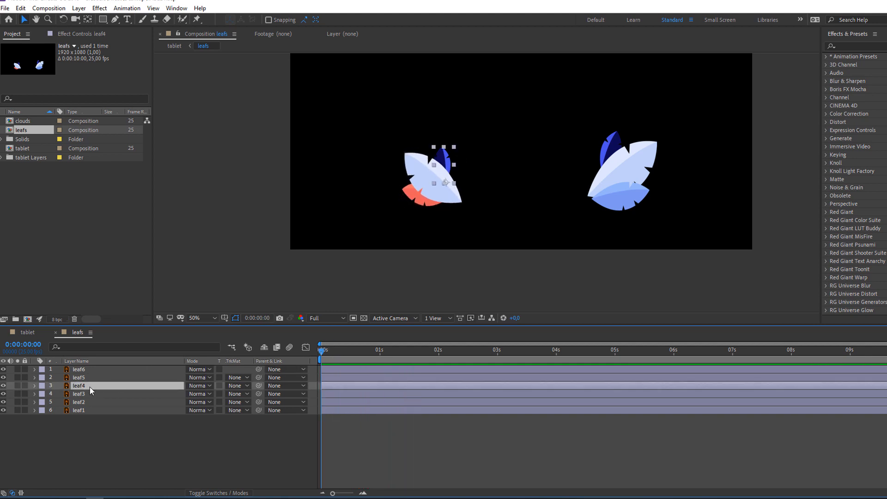
key(r)
alt+click(58, 395)
text(wiggle(1,10))
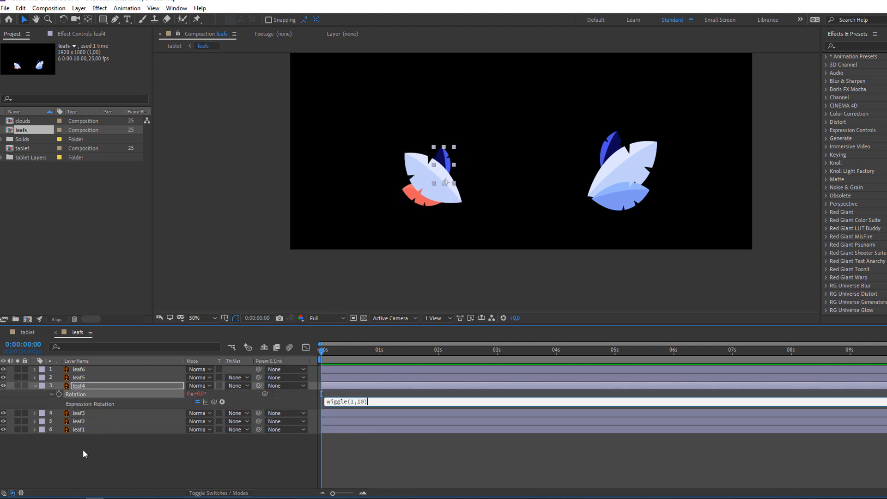
click(83, 449)
click(34, 386)
- Apply the Rotation expression wiggle(1,10) to leaf3 and collapse the layer
click(71, 395)
key(r)
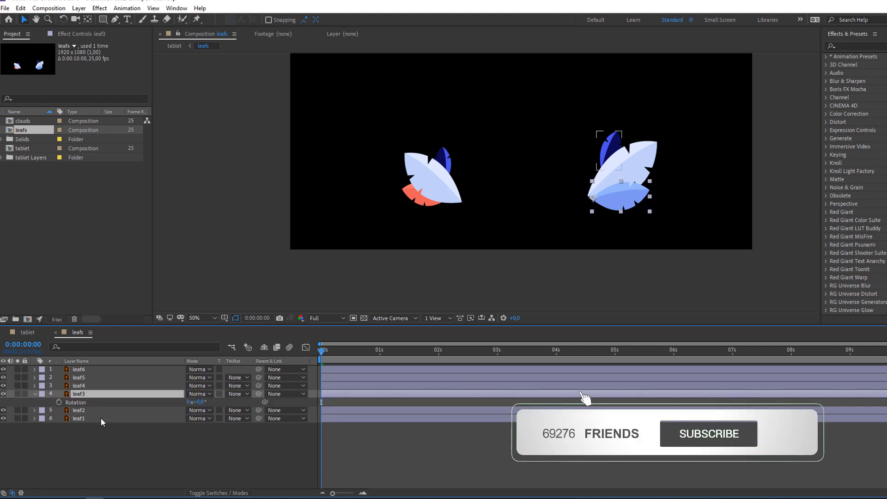
alt+click(57, 402)
text(wiggle(1,10))
click(84, 441)
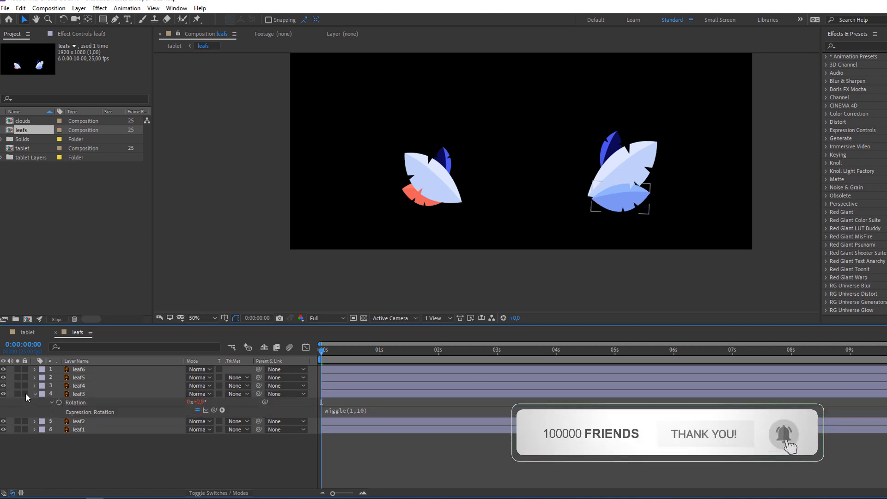
click(35, 393)
- Apply the Rotation expression wiggle(1,10) to leaf2 and collapse the layer
click(79, 402)
key(r)
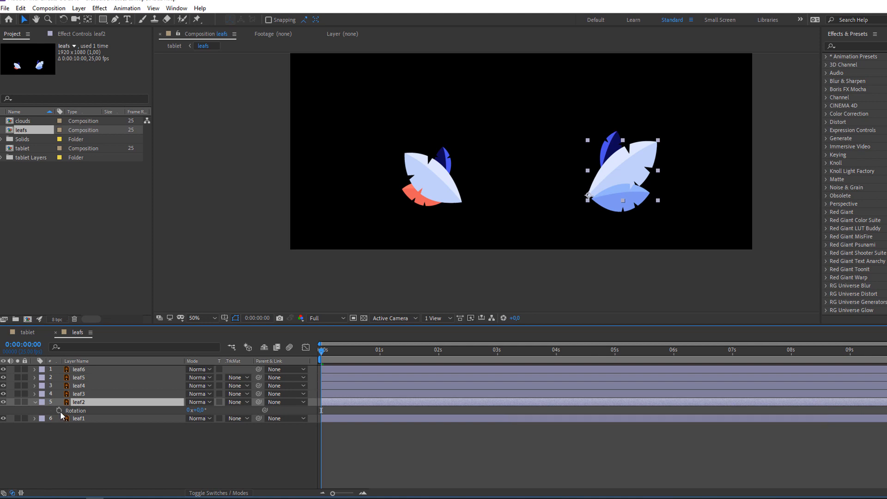
alt+click(59, 411)
text(wiggle(1,10))
click(96, 442)
click(35, 402)
- Paste the copied wiggle expression into leaf1's Rotation, collapse the layer and preview all leaves swaying
click(55, 410)
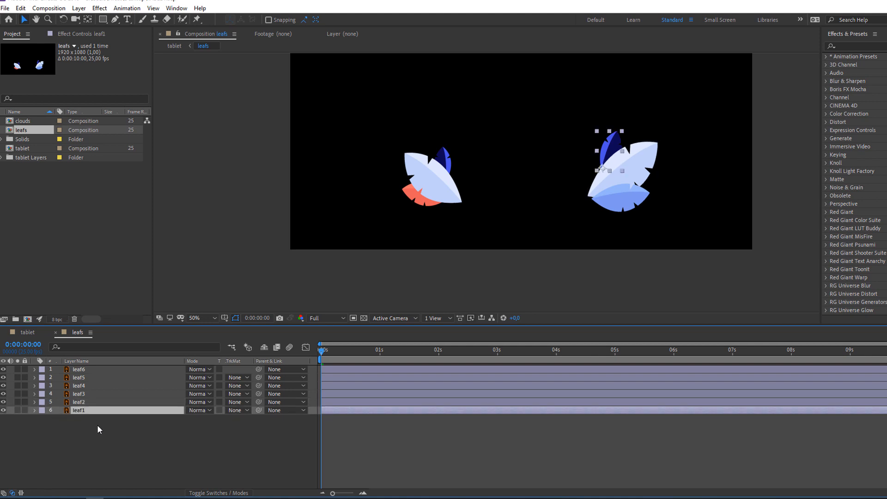
key(r)
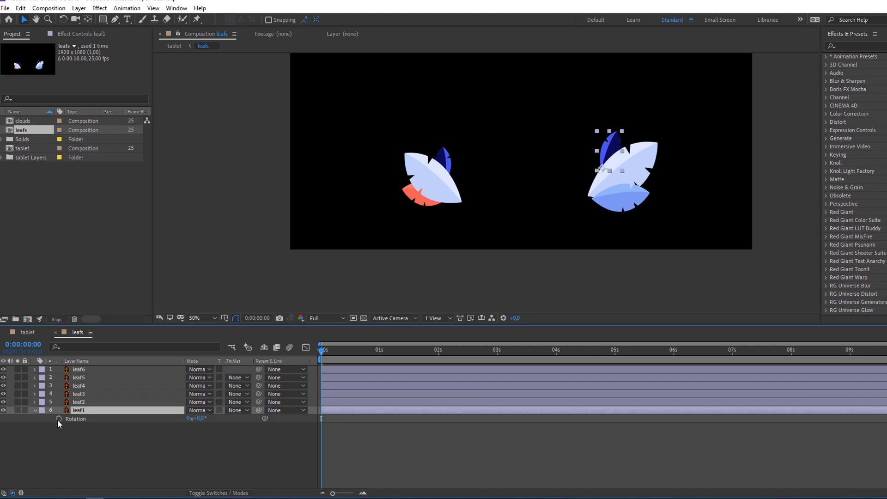
alt+click(58, 418)
key(ctrl+v)
click(108, 454)
click(34, 411)
key(space)
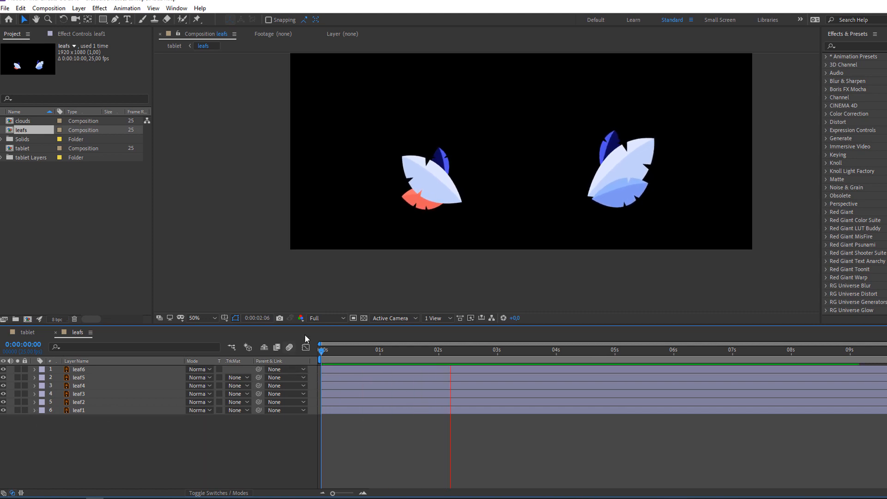
key(space)
- Close the leafs composition and preview the animation in the tablet composition
click(57, 334)
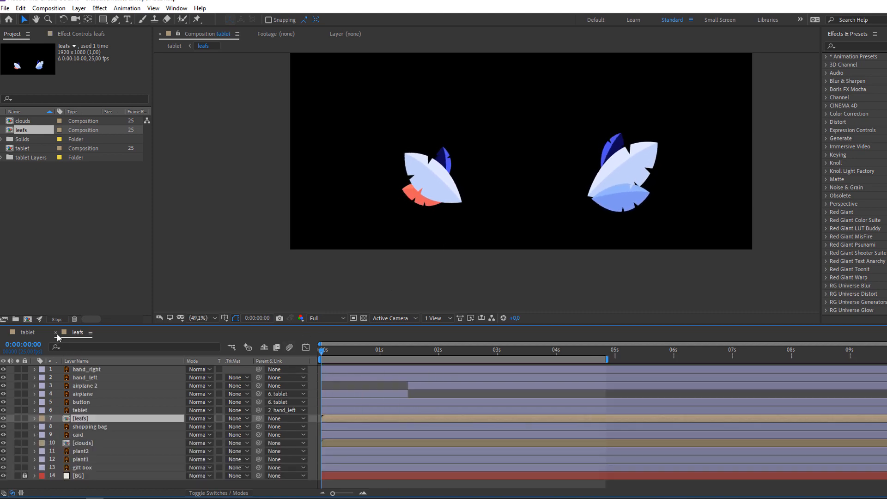
click(342, 387)
key(space)
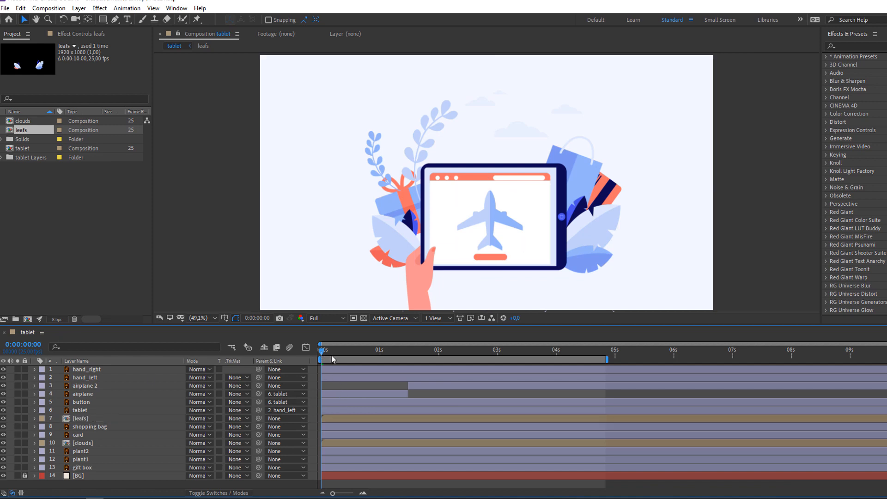
key(space)
- Apply the Rotation expression wiggle(1,10) to plant1, collapse the layer and briefly preview the motion
click(90, 460)
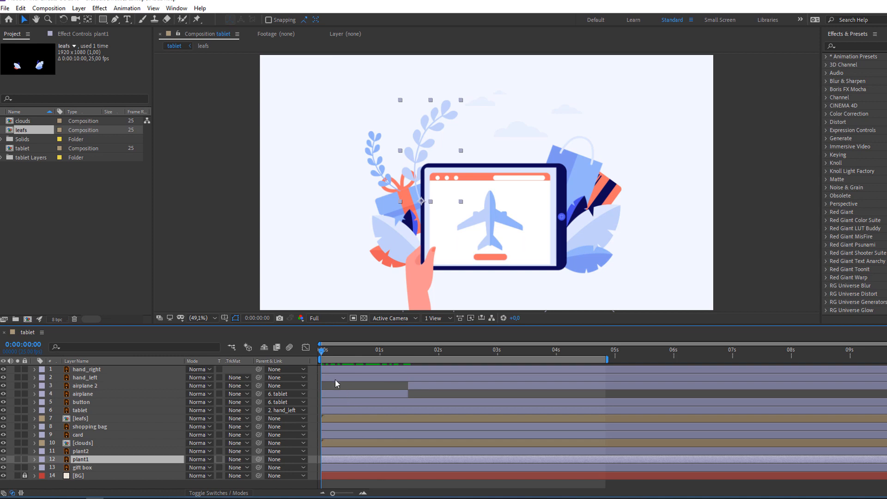
key(r)
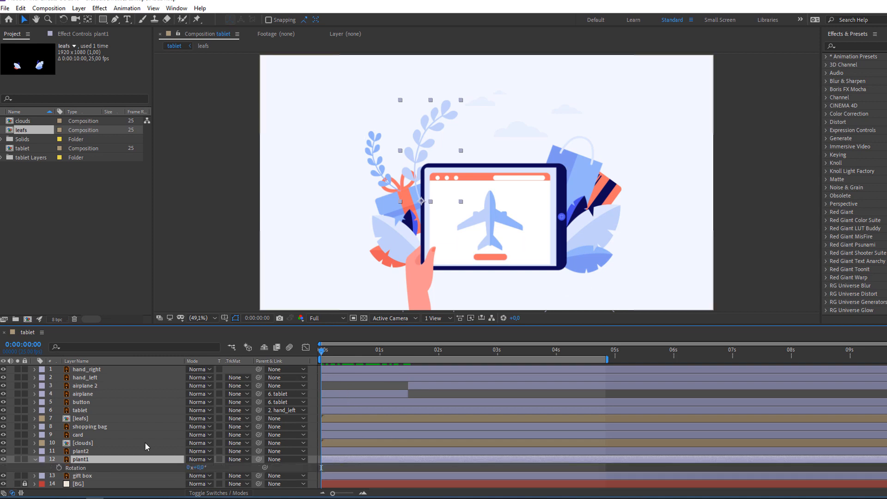
alt+click(59, 468)
text(wiggle(1,10))
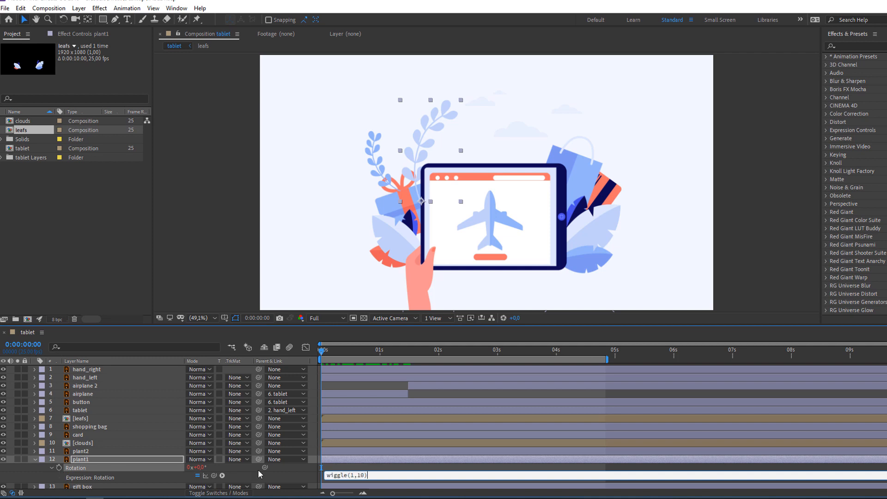
click(375, 467)
click(35, 460)
key(space)
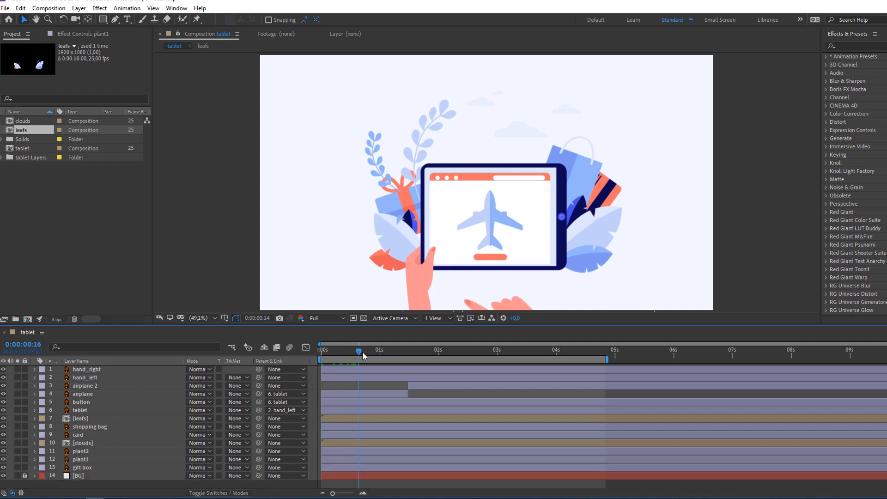
key(space)
- Apply the Rotation expression wiggle(1,10) to plant2, collapse the layer and preview the composition
click(88, 451)
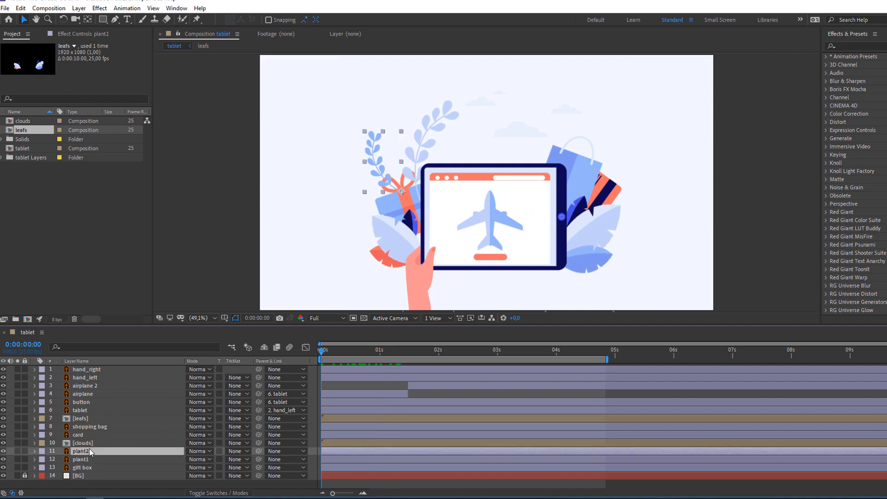
key(r)
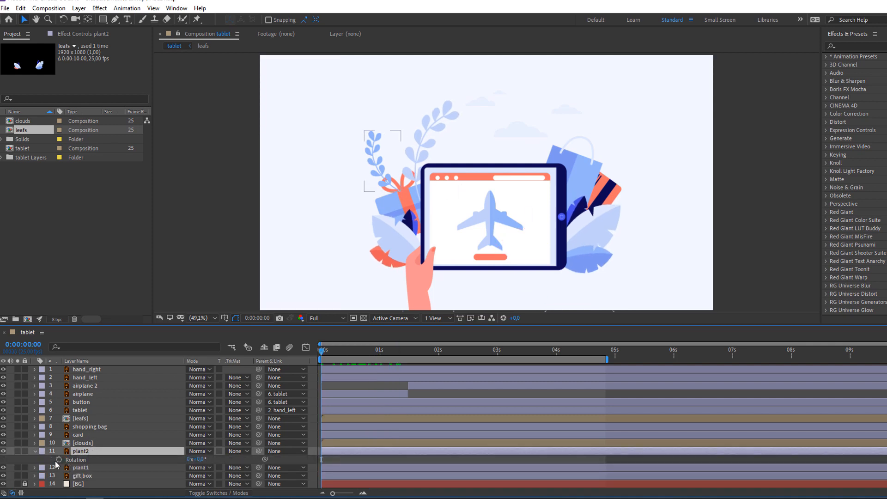
alt+click(58, 460)
text(wiggle(1,10))
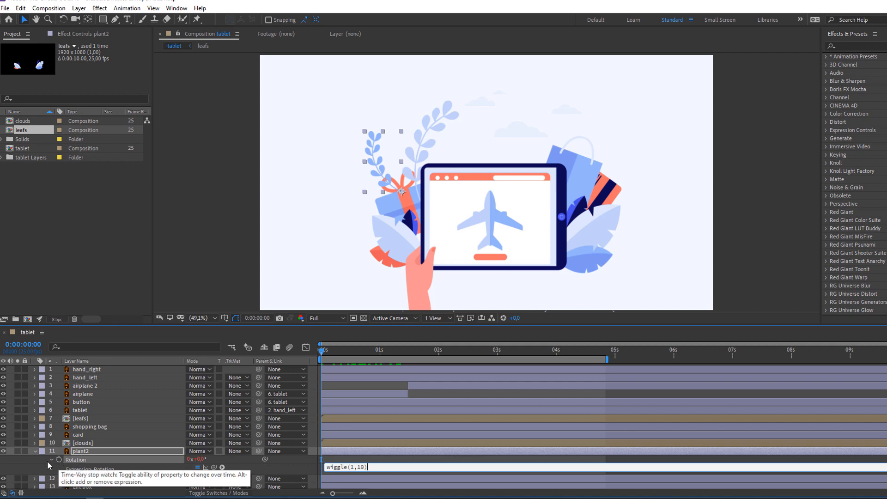
click(46, 462)
click(35, 451)
key(space)
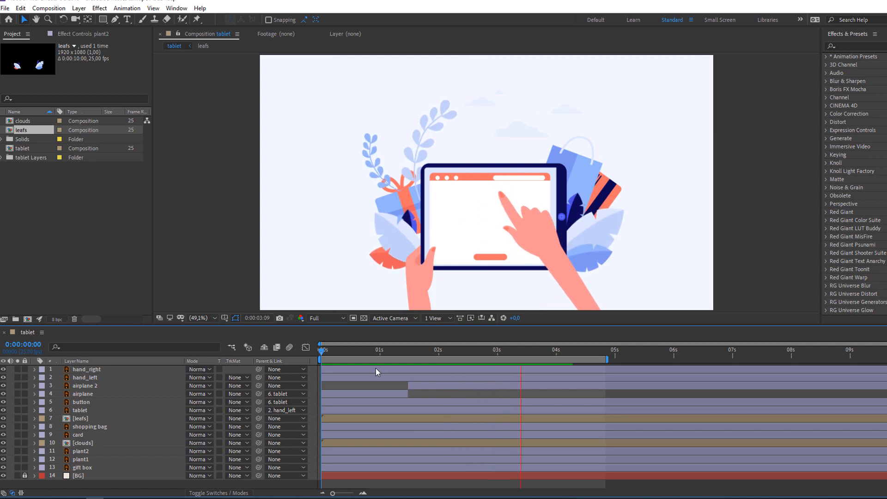
click(430, 352)
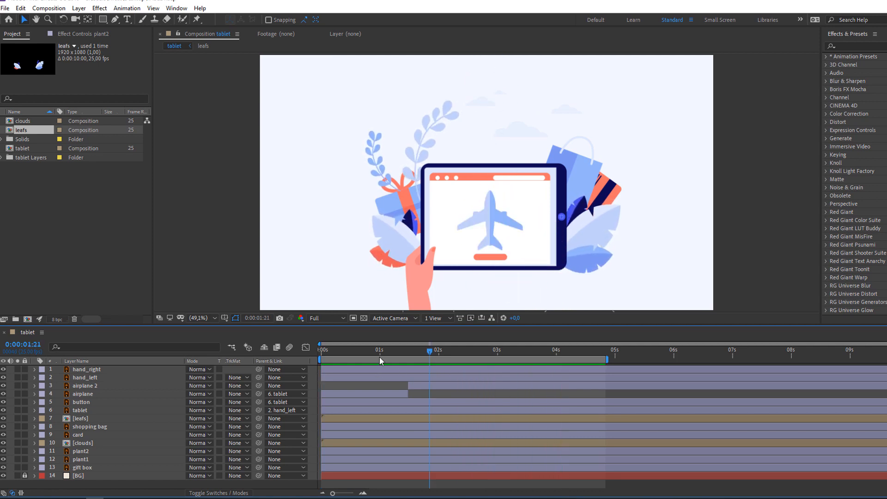
- Solo the shopping bag layer, move its anchor point to the middle of the bag's bottom edge, and unsolo it
click(90, 428)
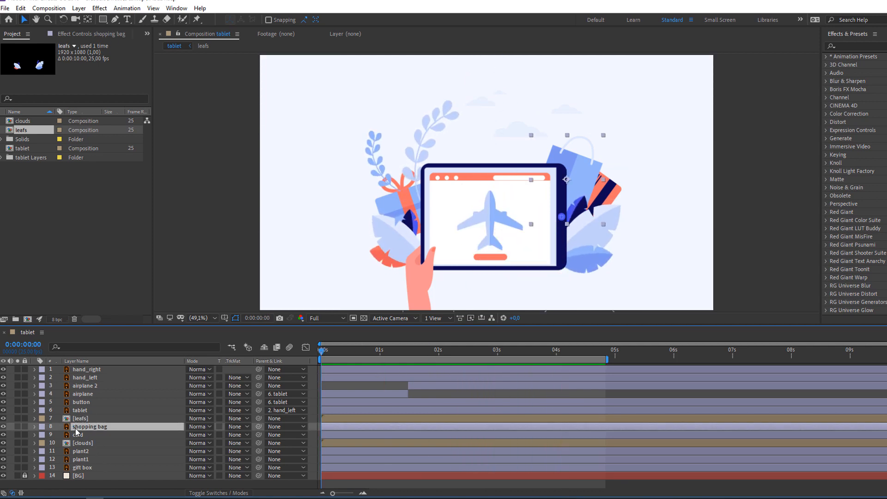
click(18, 426)
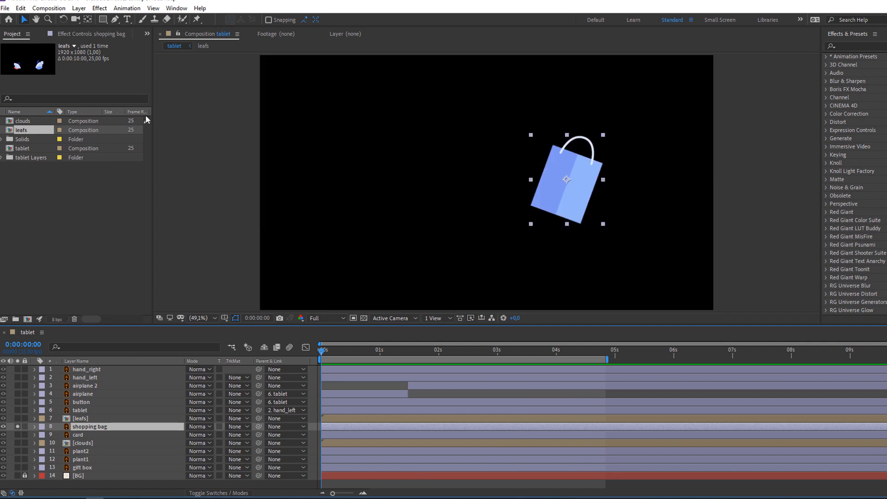
click(89, 18)
drag(568, 183, 562, 217)
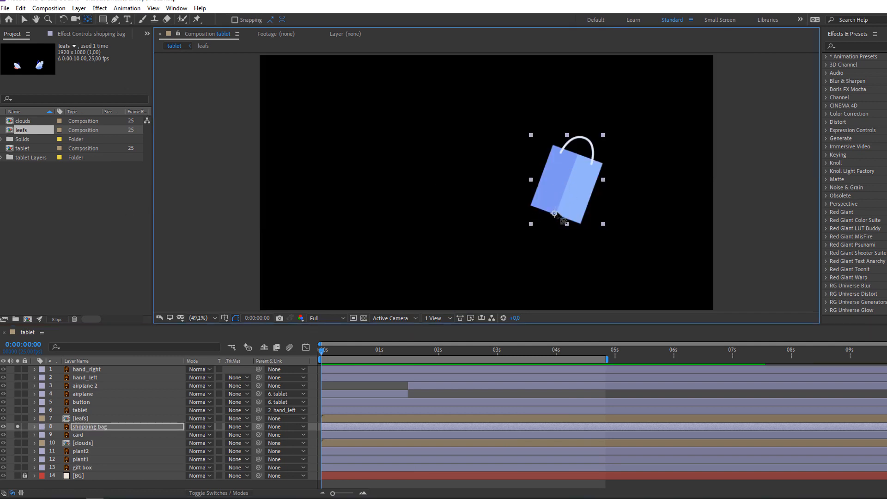
click(23, 20)
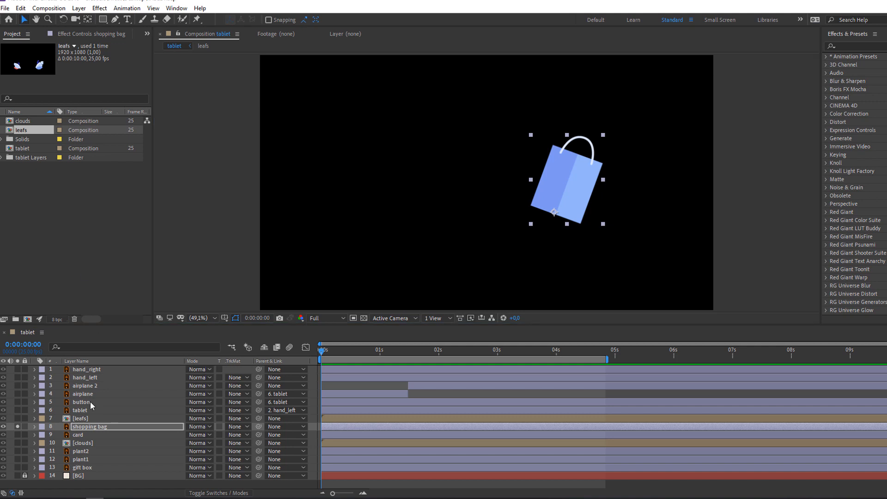
click(17, 426)
- Apply the Rotation expression wiggle(1,10) to the shopping bag, collapse the layer and preview the sway
click(85, 427)
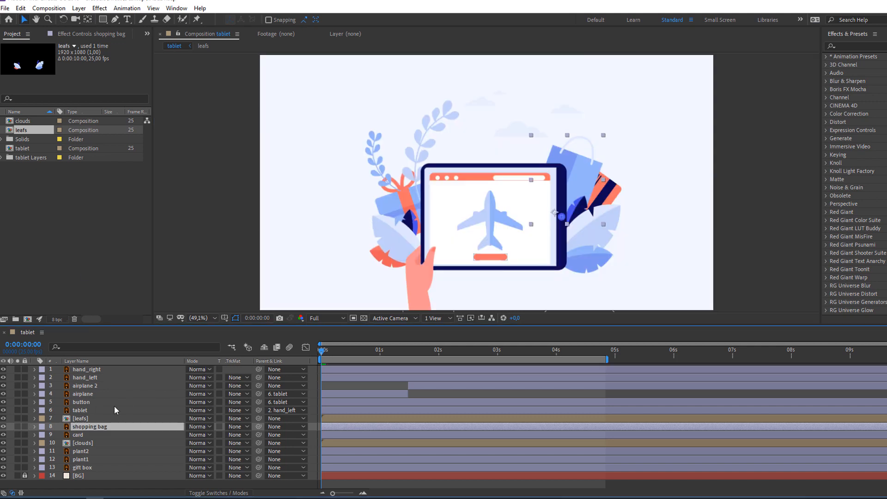
key(r)
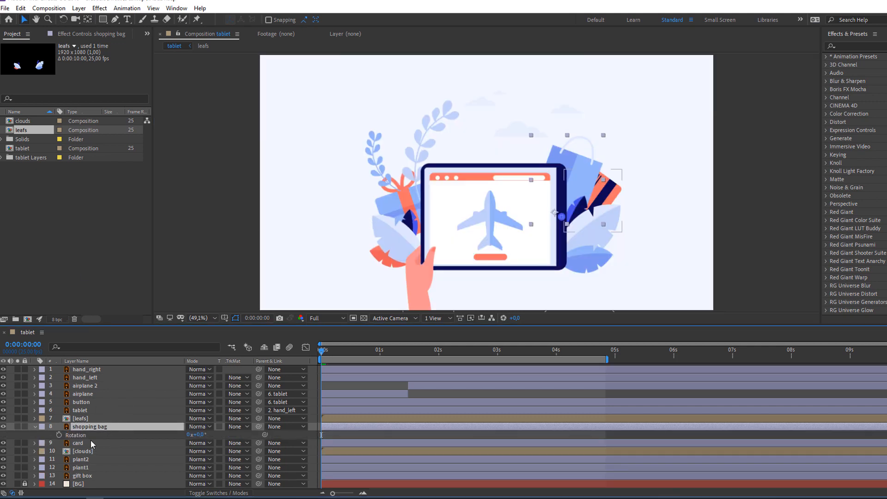
alt+click(60, 434)
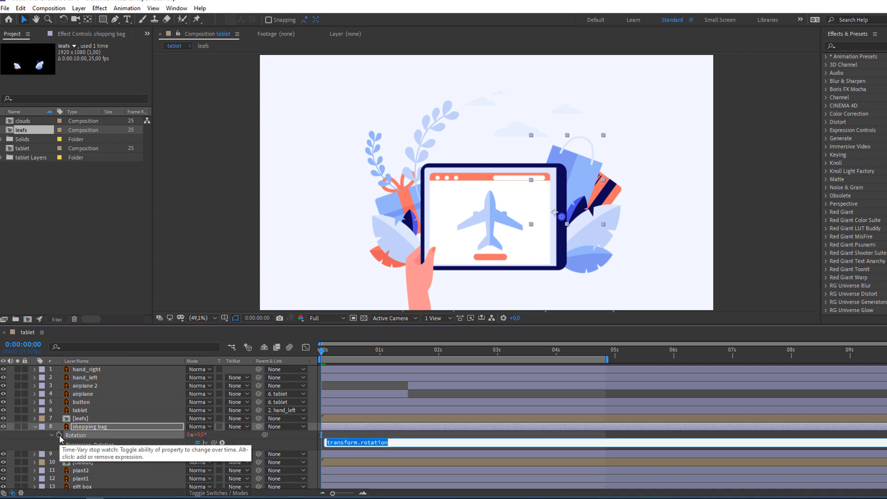
text(wiggle(1,10))
click(37, 437)
key(space)
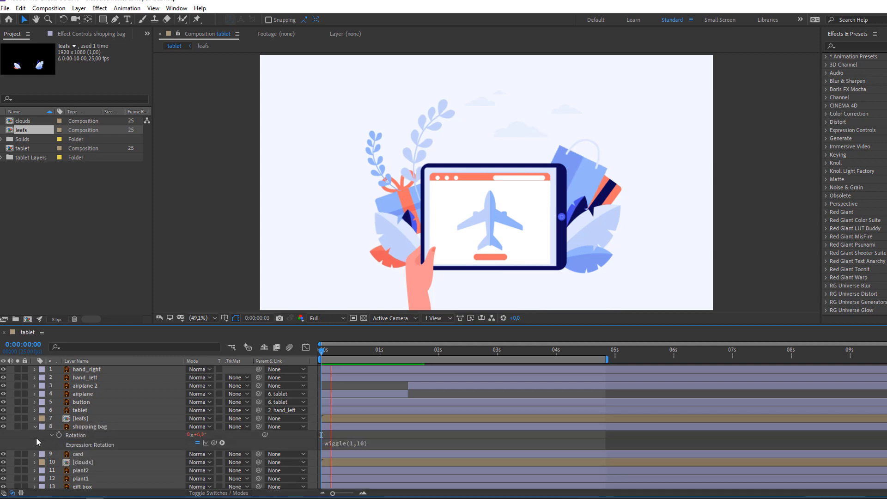
click(34, 427)
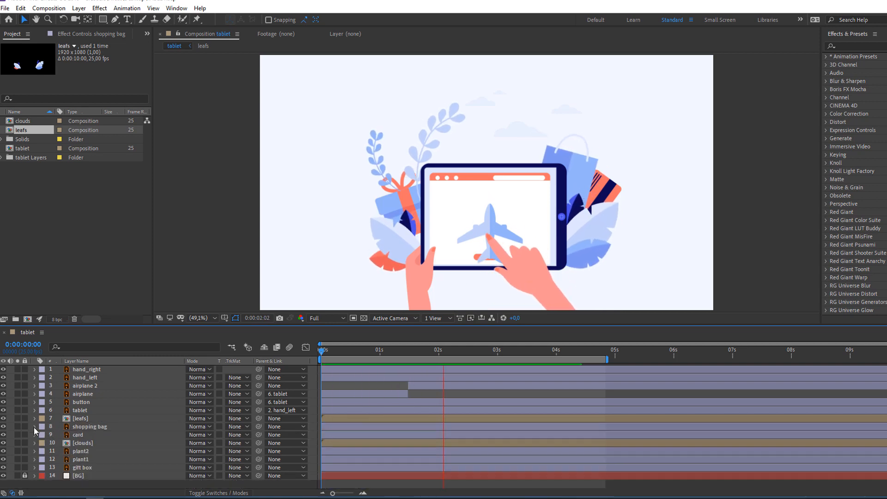
click(323, 349)
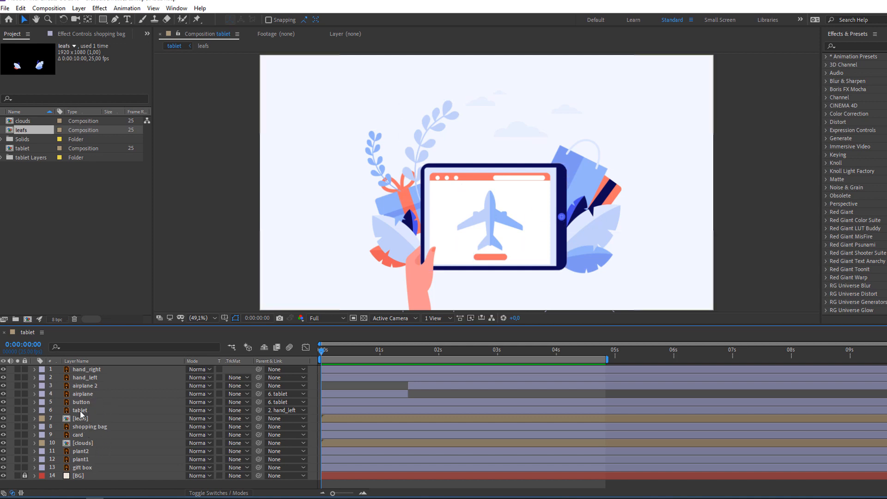
- Solo the gift box layer and move its anchor point to the bottom of the box's ribbon
click(82, 467)
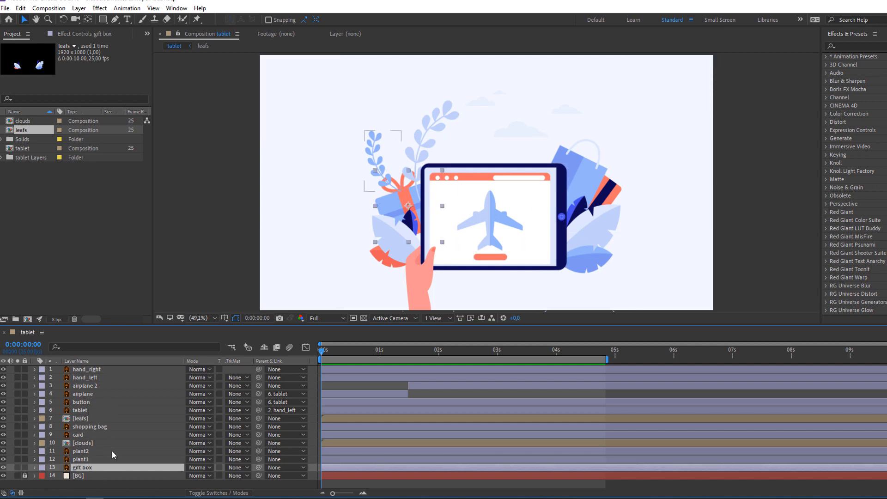
click(18, 468)
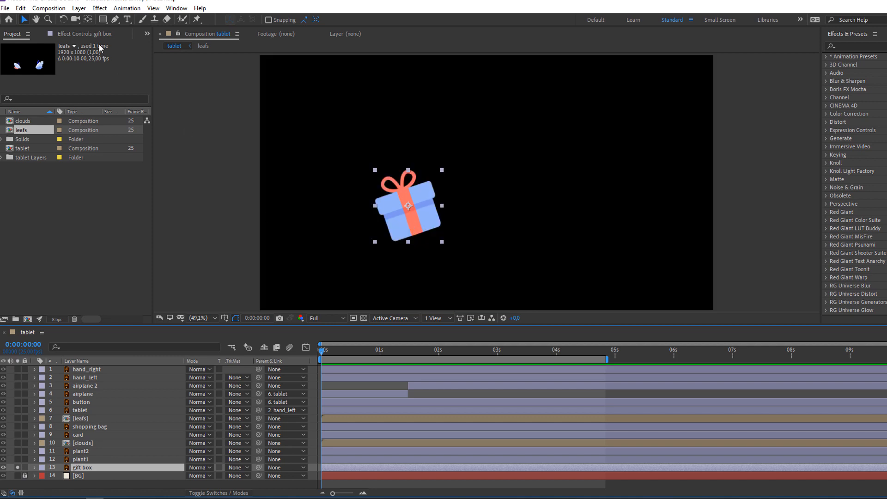
key(y)
drag(408, 206, 417, 233)
key(v)
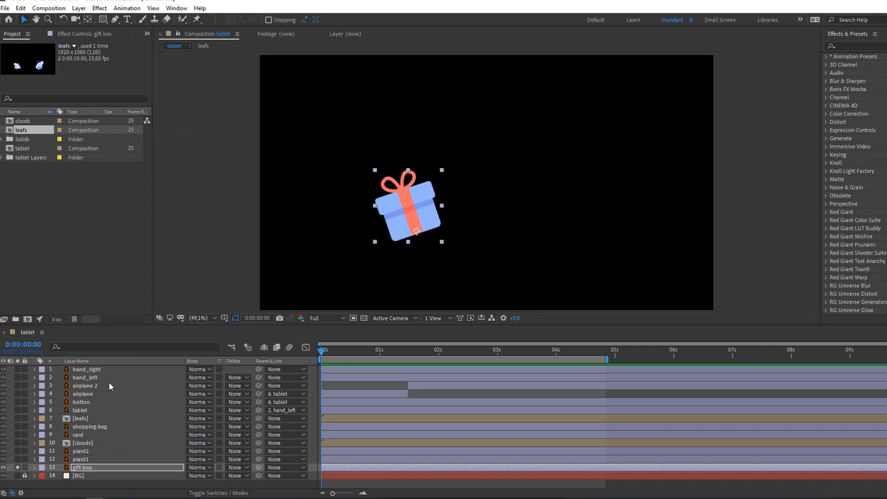
- Apply the Rotation expression wiggle(1,10) to the gift box, preview its sway and collapse the layer
click(74, 469)
key(r)
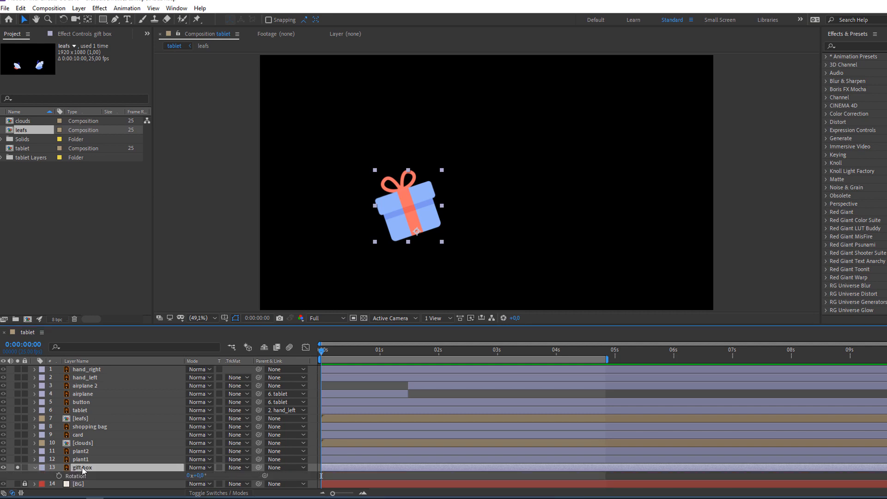
alt+click(59, 476)
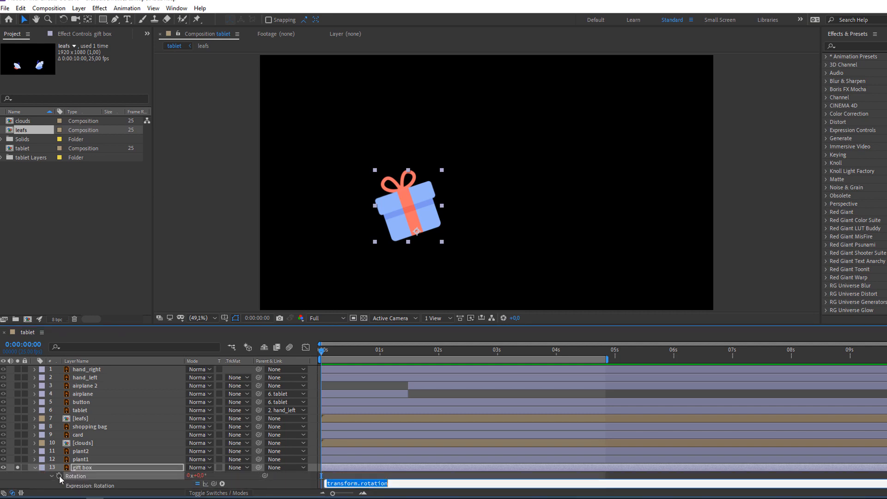
text(wiggle(1,10))
click(37, 483)
key(space)
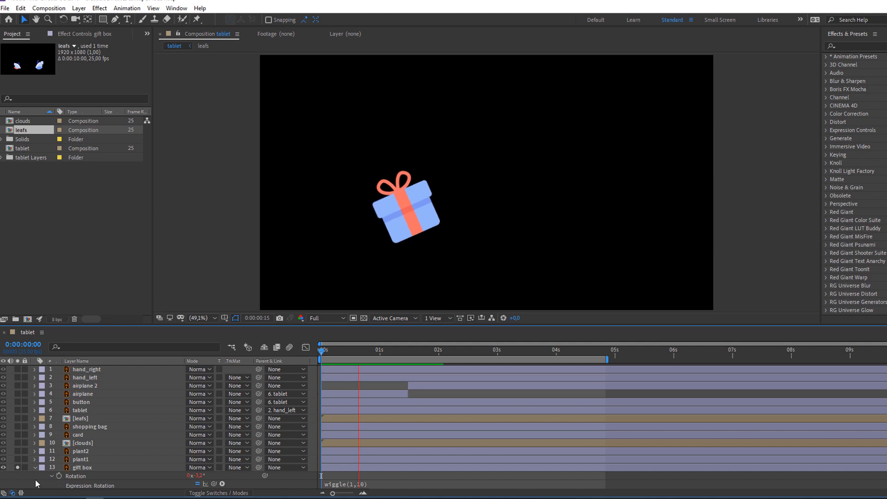
click(34, 467)
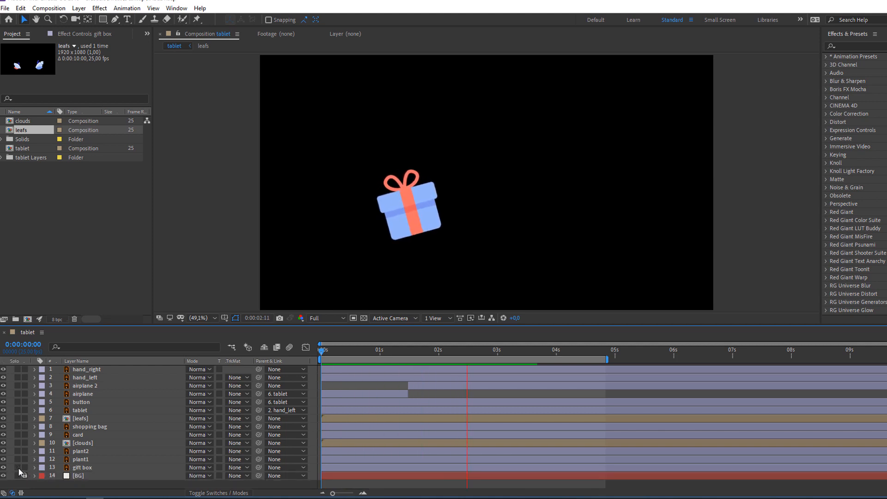
- Preview the whole tablet composition to check the gift box sway alongside the other layers
key(space)
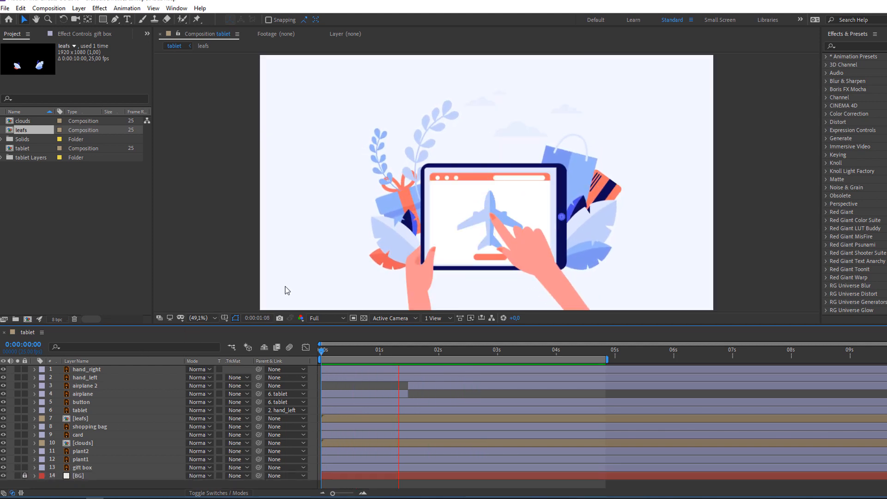
scroll(388, 248, down, 2)
scroll(389, 248, up, 2)
key(space)
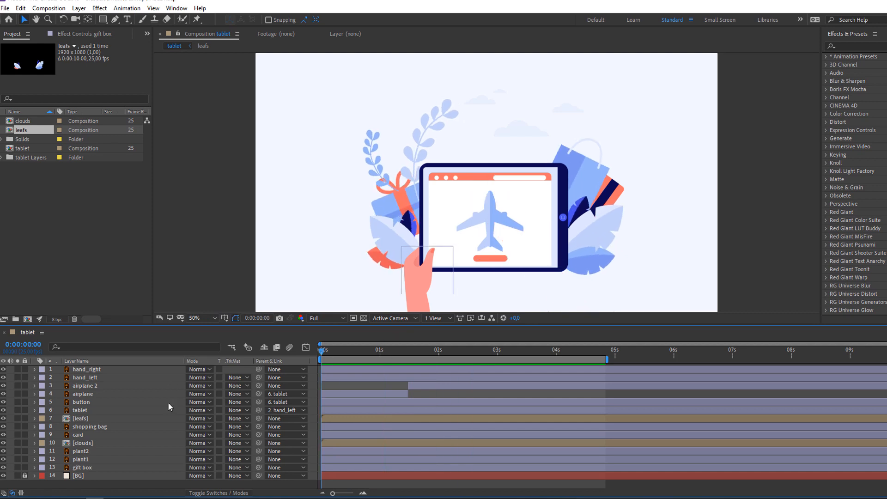
- Open the clouds composition and set starting Position keyframes at 0 seconds on all four cloud layers
double_click(87, 443)
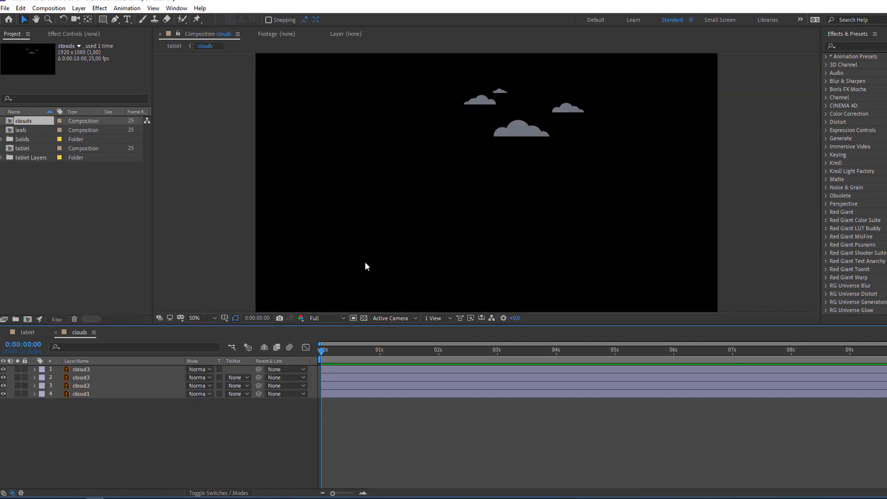
scroll(467, 183, up, 2)
click(336, 135)
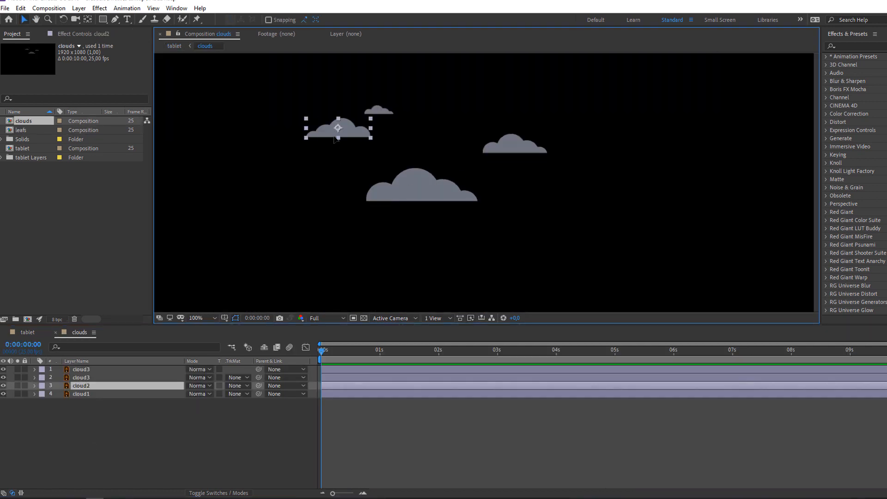
drag(93, 398, 96, 335)
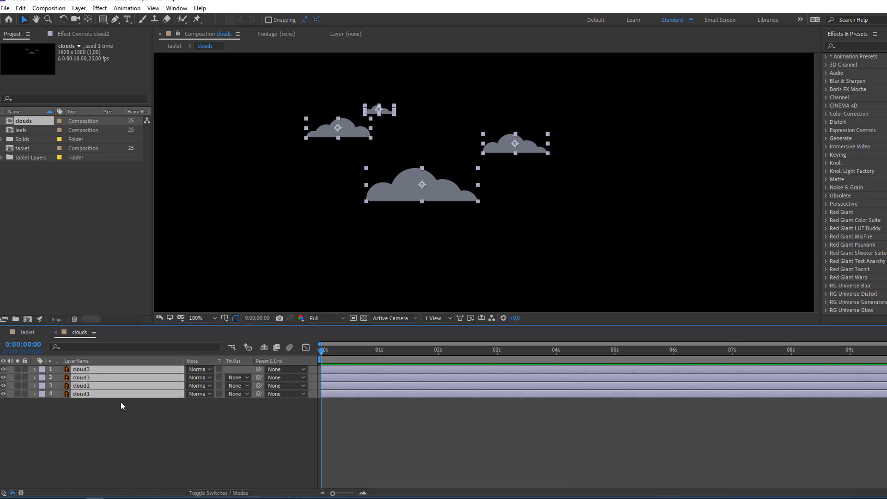
key(p)
click(59, 377)
key(comma)
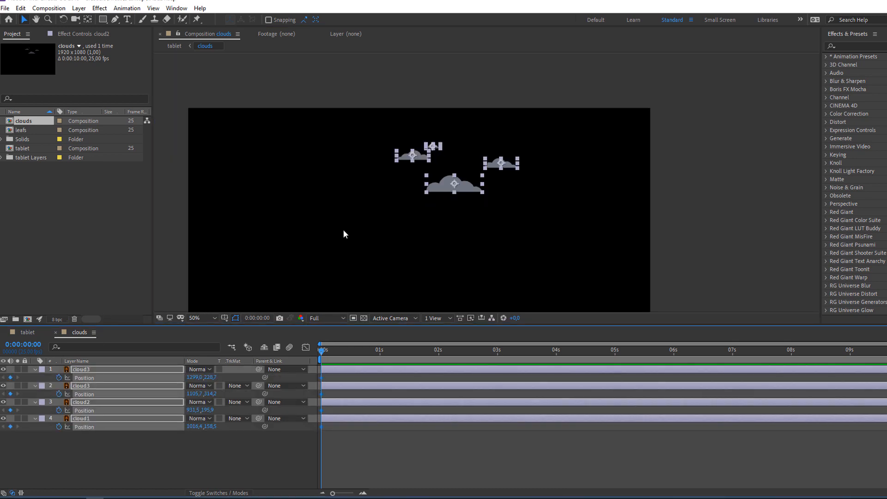
- At 0:00:06:24, set the X Position of the first cloud3 layer to 1212.0 and the second cloud3 layer to 1267.7
drag(615, 353, 730, 355)
click(219, 464)
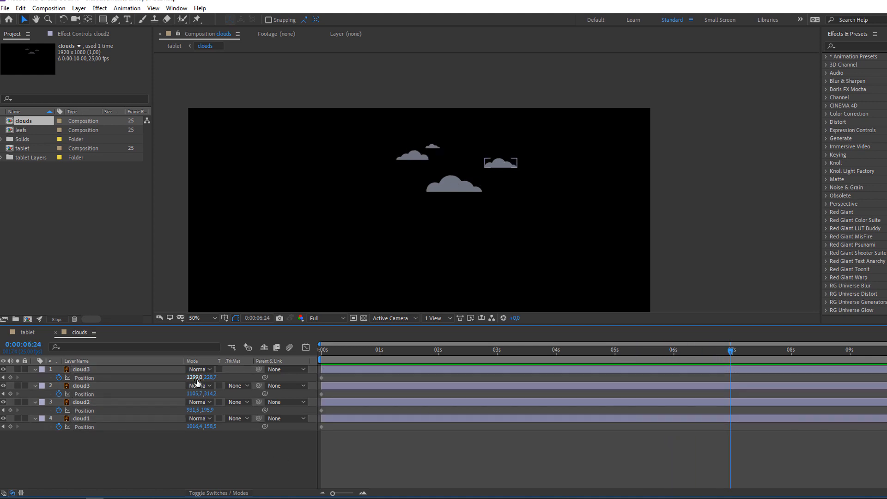
drag(196, 379, 273, 394)
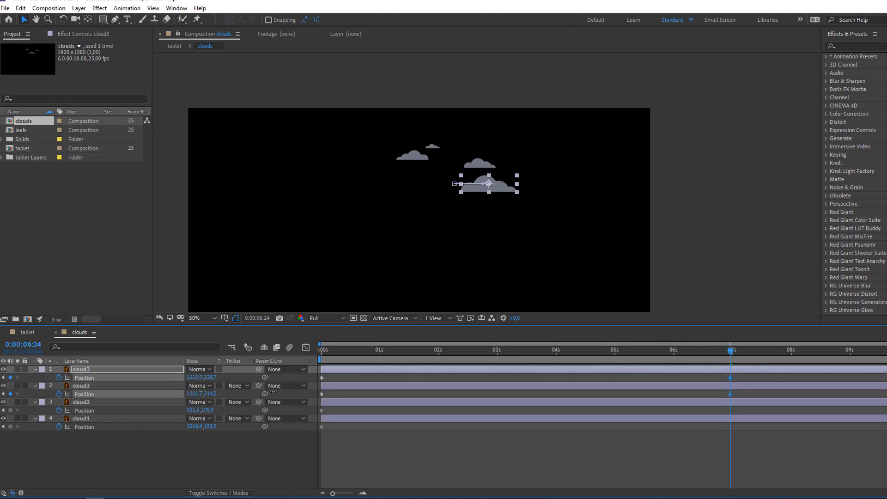
- At 0:00:06:24, set cloud2's X Position to 779.5 and cloud1's to 894.4, and preview the drifting clouds
drag(198, 410, 119, 413)
drag(194, 428, 137, 427)
click(121, 451)
key(space)
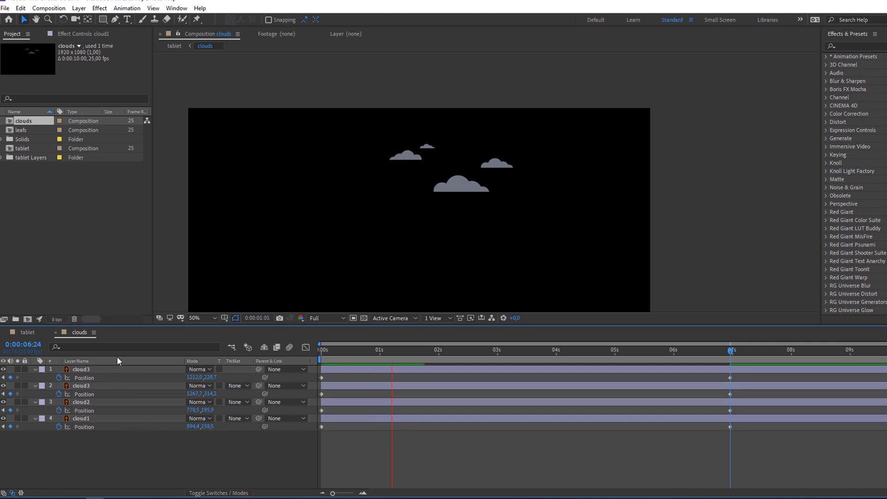
- In the tablet composition, set a starting Rotation keyframe on the hand_left layer at 0 seconds
click(56, 332)
key(space)
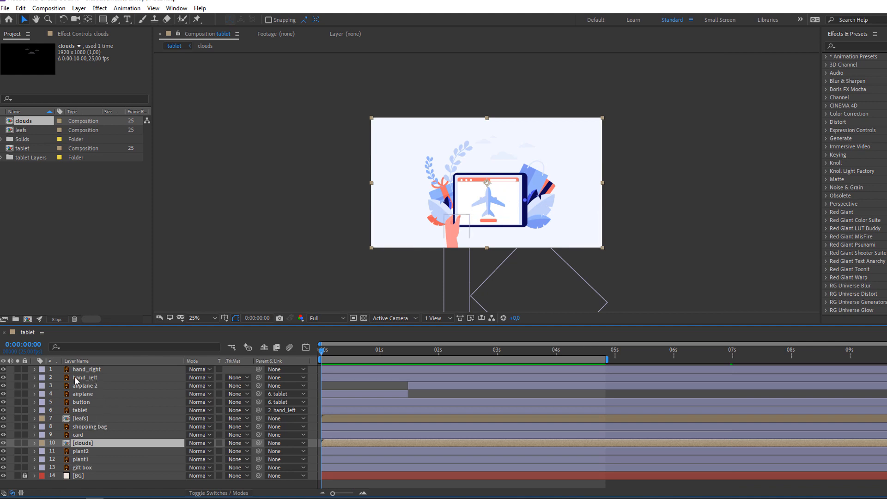
click(88, 378)
scroll(404, 258, up, 2)
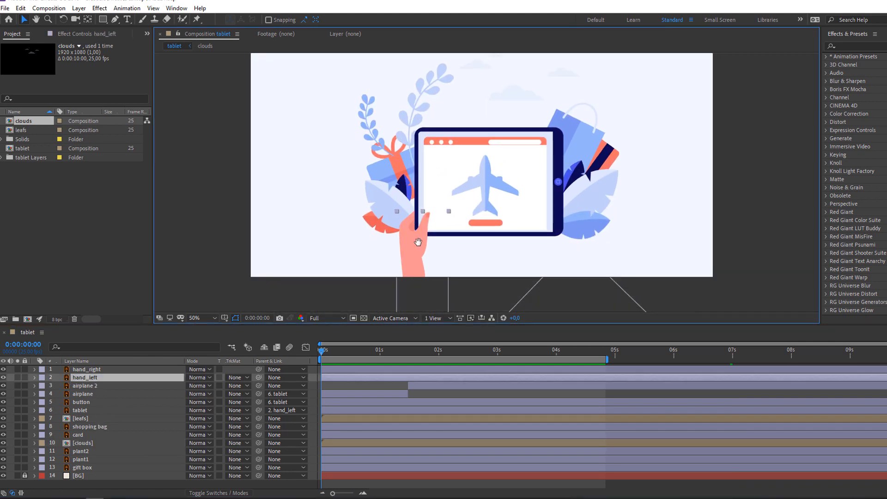
key(r)
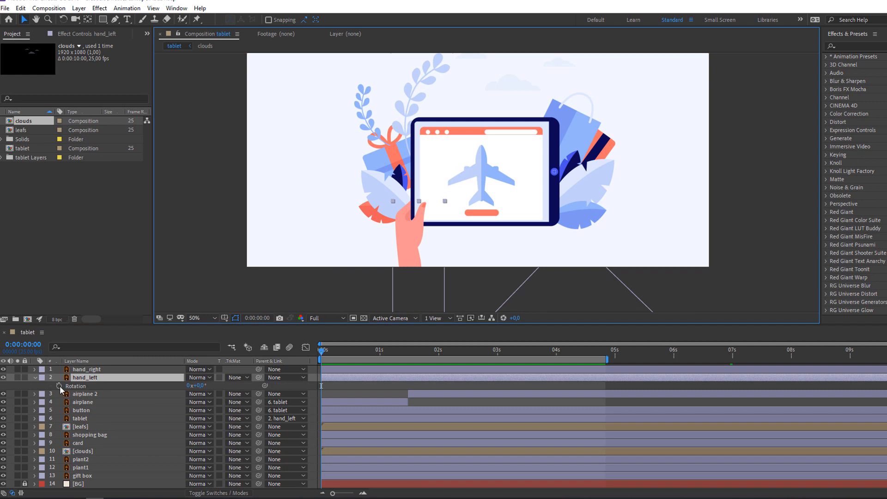
click(60, 386)
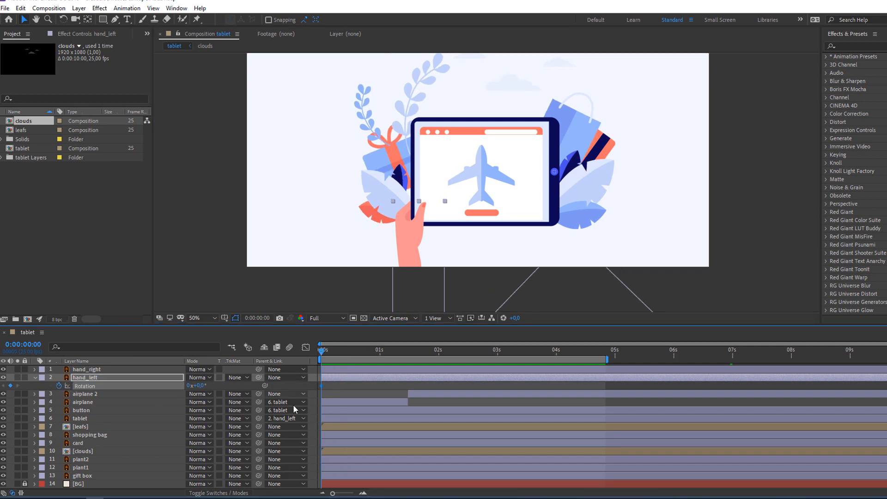
- Set hand_left's Rotation to 2° at 0:00:00:10 and to -1° at 0:00:00:23
key(shift+Page_Down)
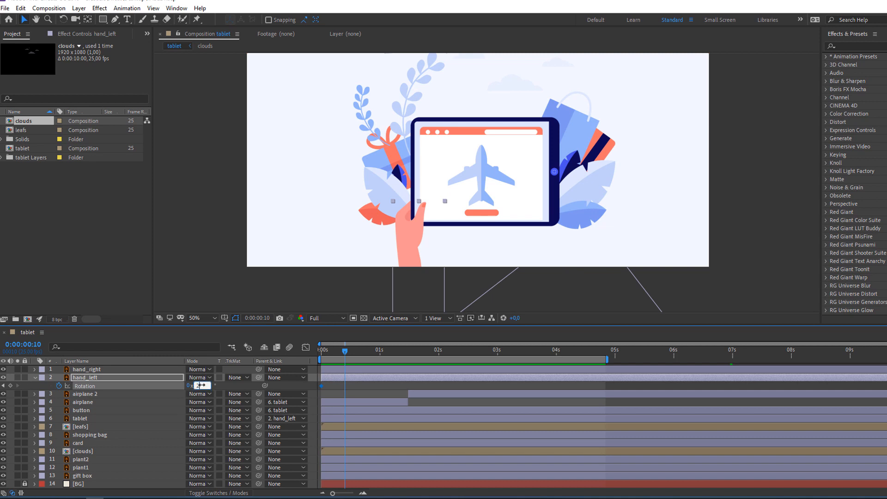
click(200, 386)
text(2)
key(Return)
drag(352, 360, 377, 359)
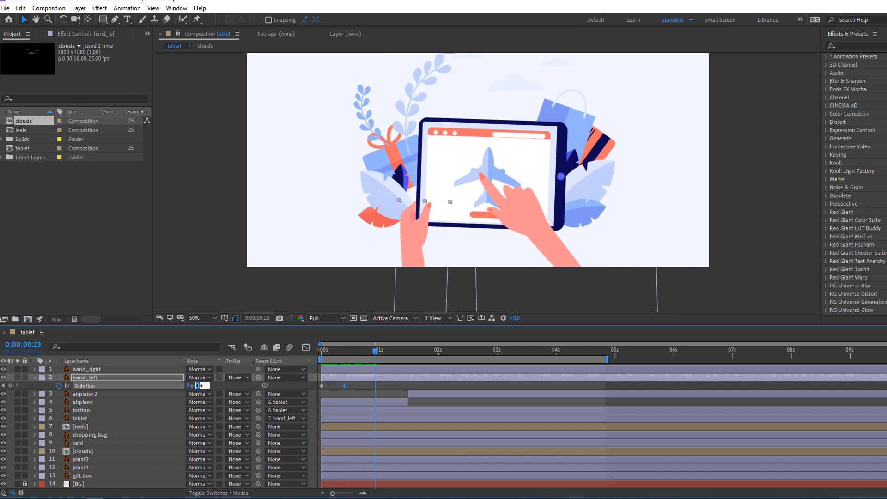
click(200, 385)
text(-1)
key(Return)
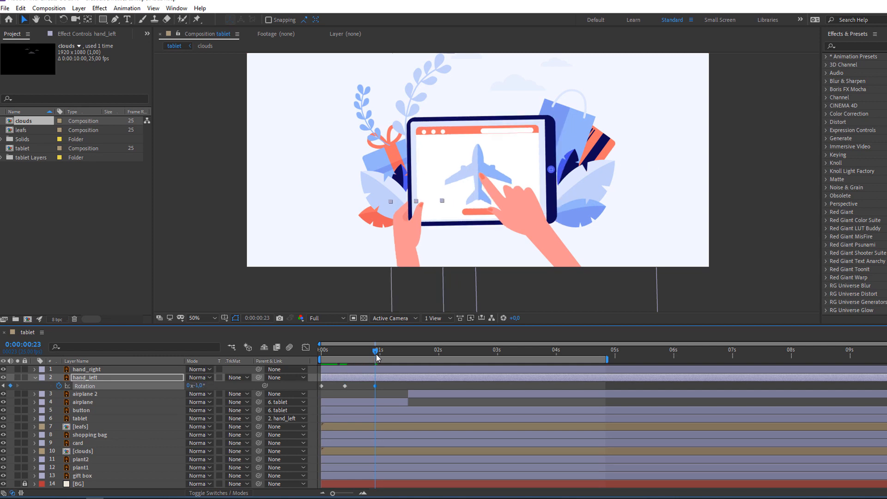
- Set hand_left's Rotation to 0° at 0:00:01:10, apply Easy Ease to its Rotation keyframes, and preview the tablet tilt
drag(376, 354, 304, 397)
click(200, 385)
text(0)
key(Return)
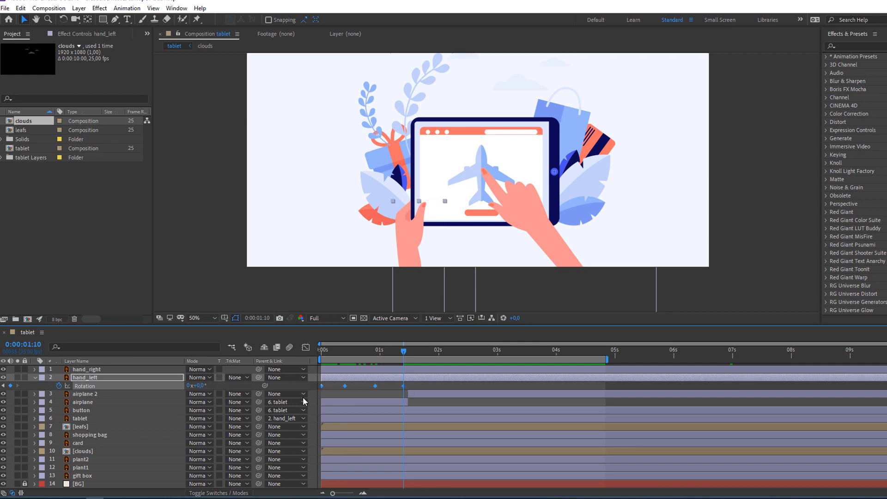
right_click(344, 390)
mouse_move(444, 377)
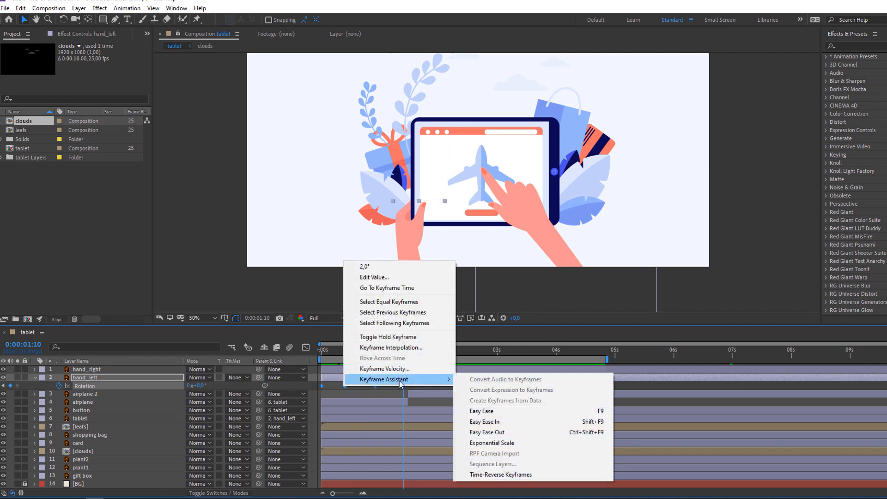
click(480, 410)
click(451, 397)
key(space)
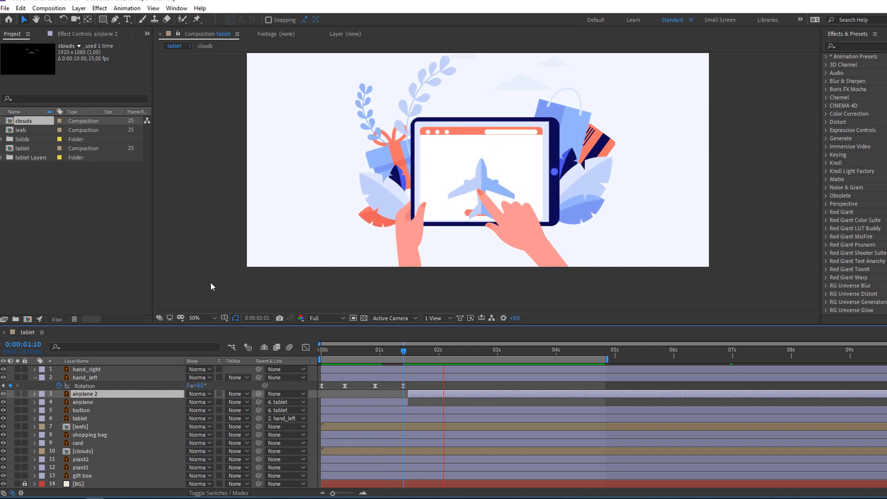
key(space)
- Shift hand_left's last Rotation keyframe slightly later, set Rotation to 1° at 0:00:00:10, and preview the whole composition
click(405, 386)
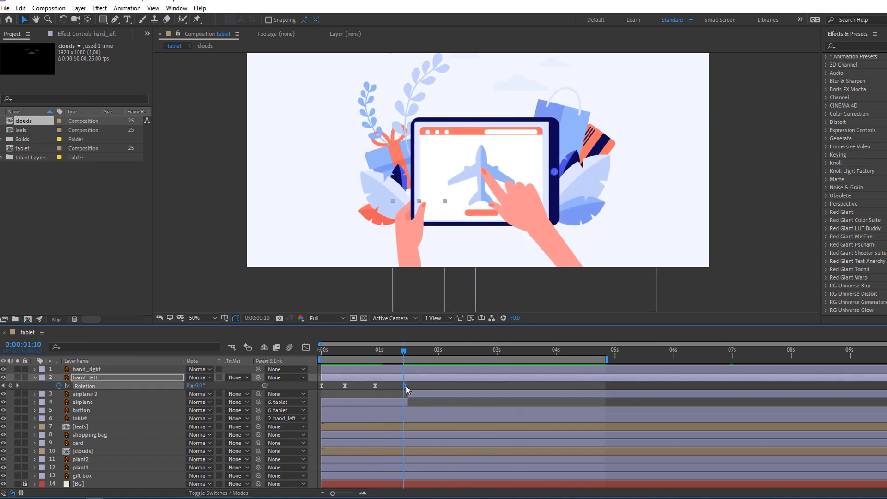
mouse_move(351, 348)
mouse_down()
mouse_move(336, 348)
mouse_move(345, 355)
mouse_up()
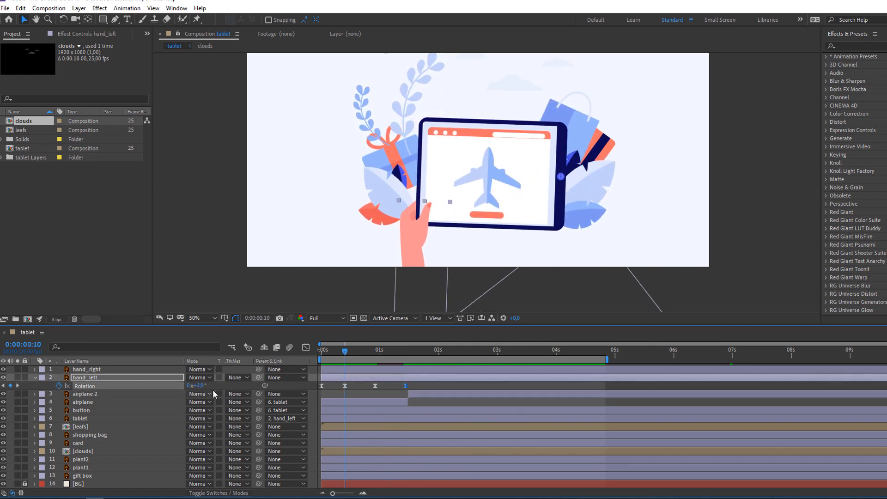
key(space)
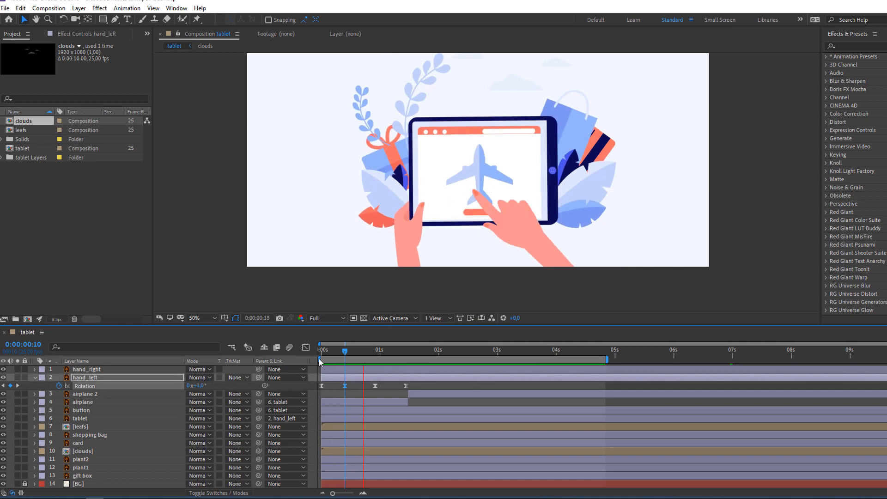
key(comma)
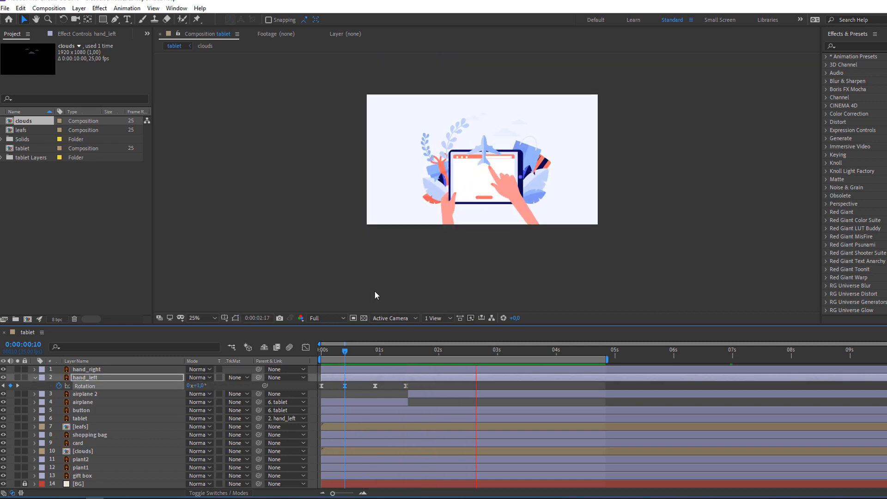
click(201, 318)
click(200, 334)
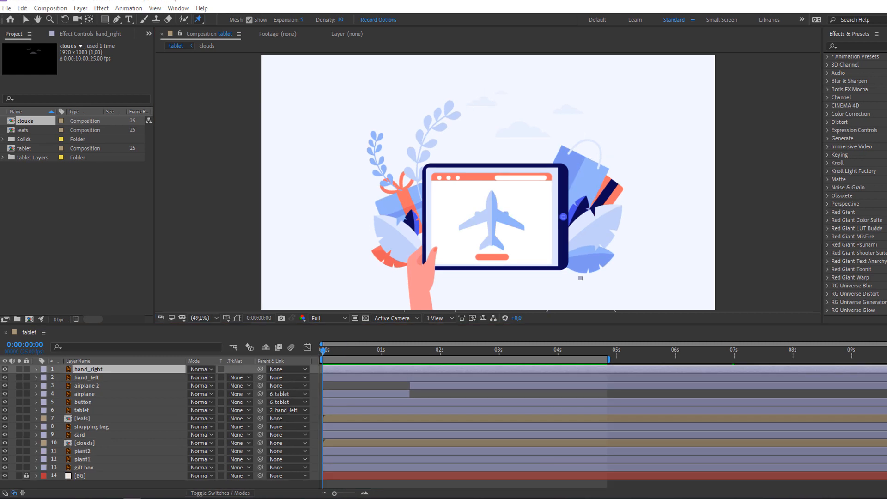
- At 0:00:02:01, place four puppet pins on hand_right: on the index fingertip, at the finger's base, and on both sides of the wrist
click(79, 370)
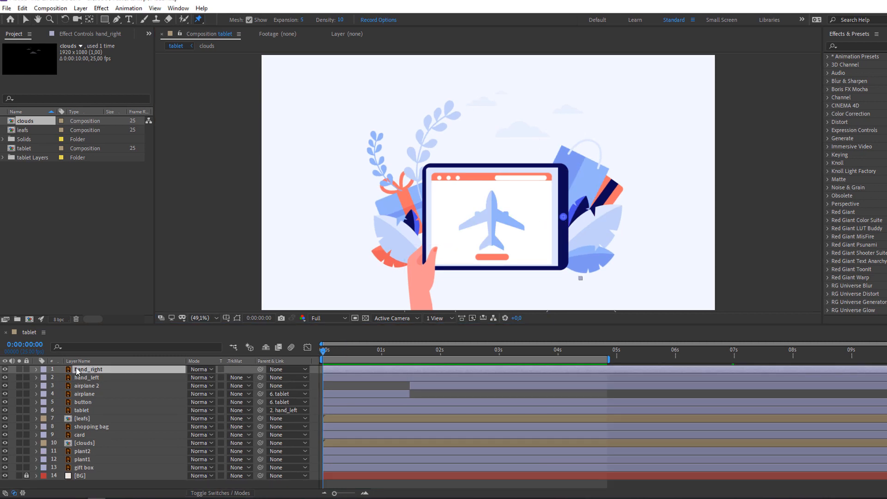
click(436, 350)
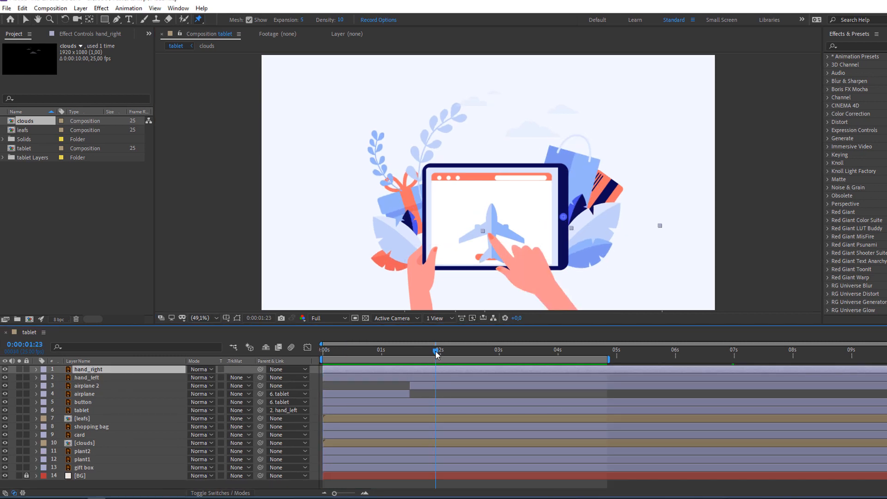
key(u)
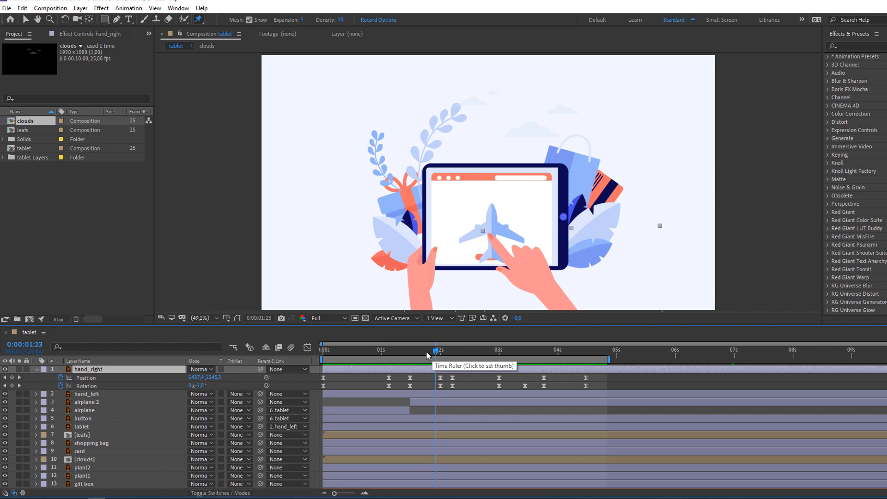
drag(436, 353, 443, 357)
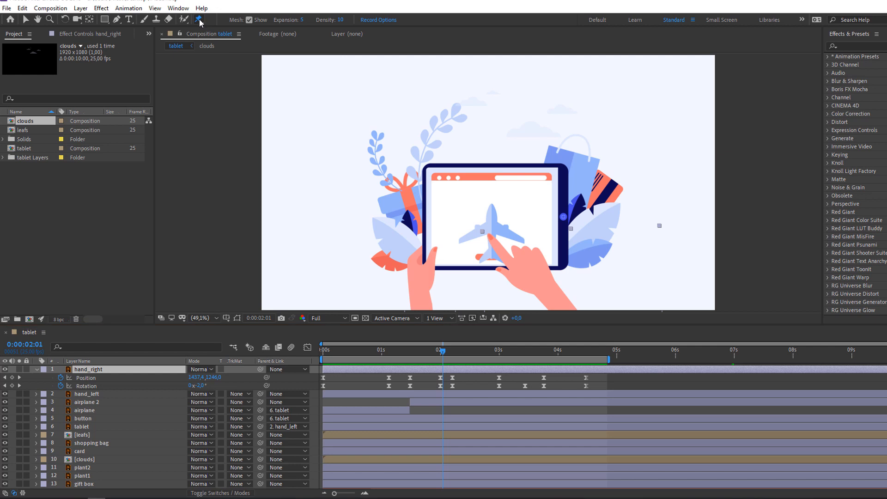
drag(504, 271, 405, 163)
scroll(393, 162, up, 1)
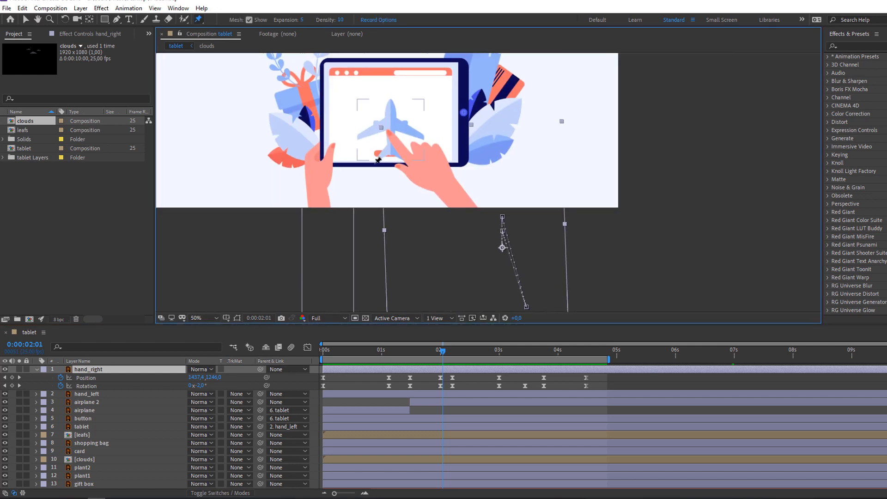
scroll(403, 183, up, 2)
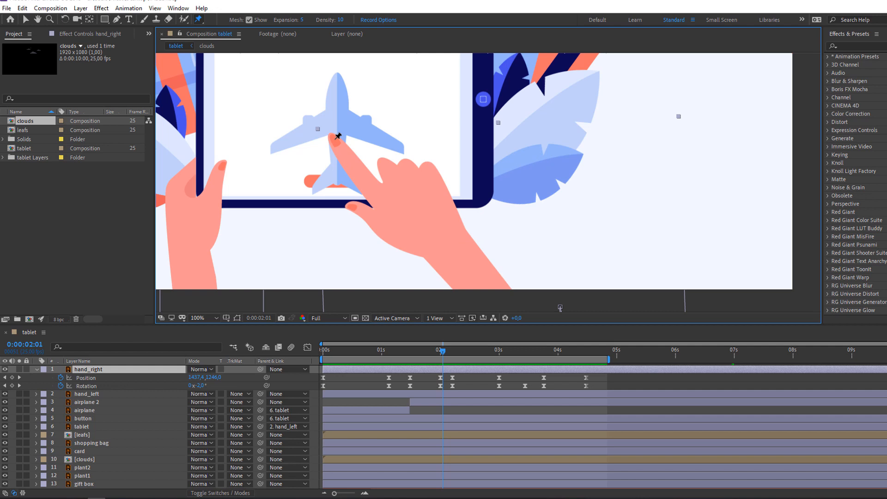
click(335, 138)
click(371, 185)
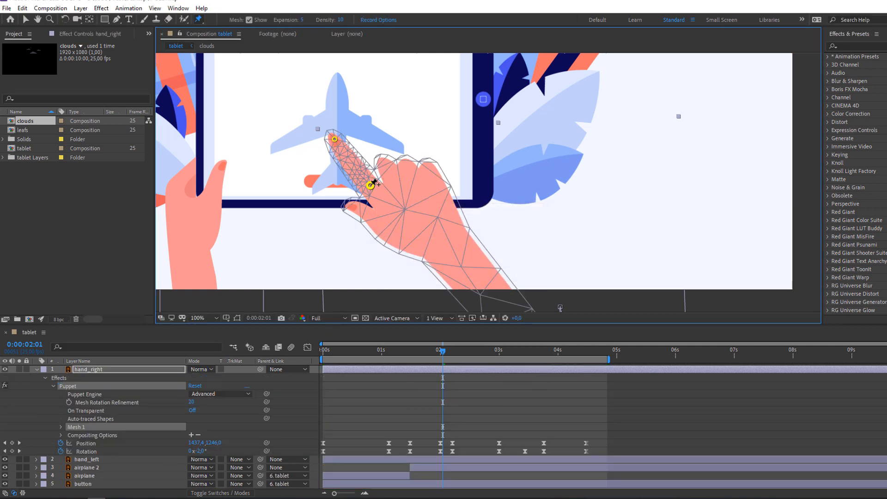
click(416, 248)
click(455, 223)
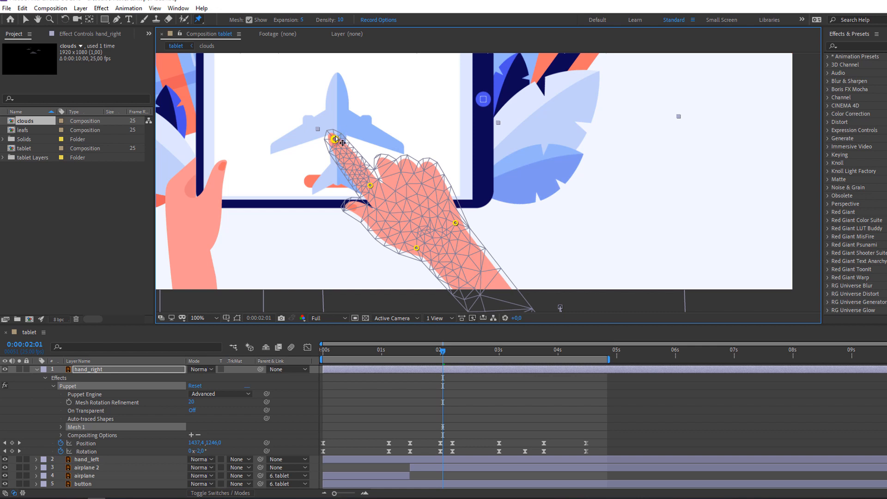
click(27, 20)
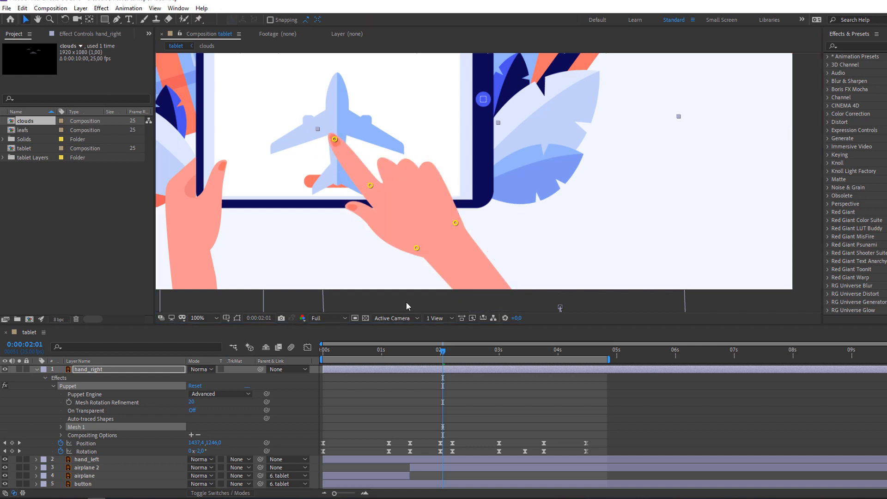
- Expand hand_right's puppet mesh and move the fingertip pin's Position keyframe to 0:00:00:16
click(61, 428)
click(69, 427)
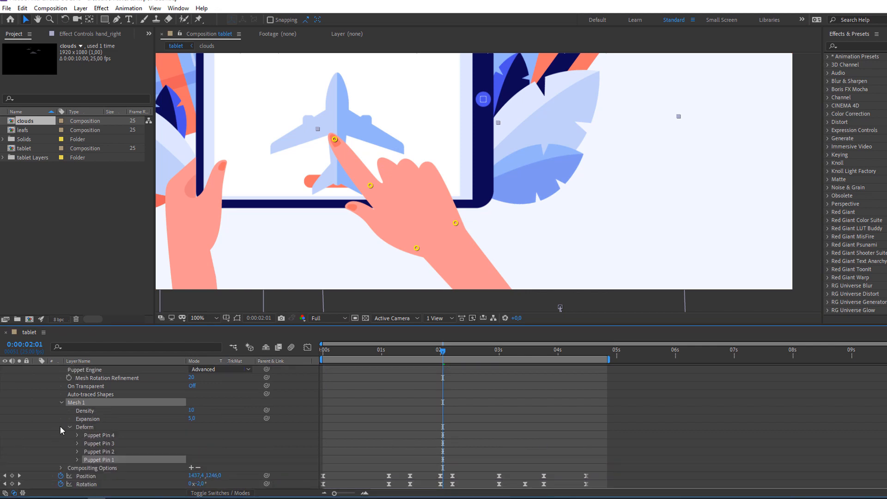
click(486, 413)
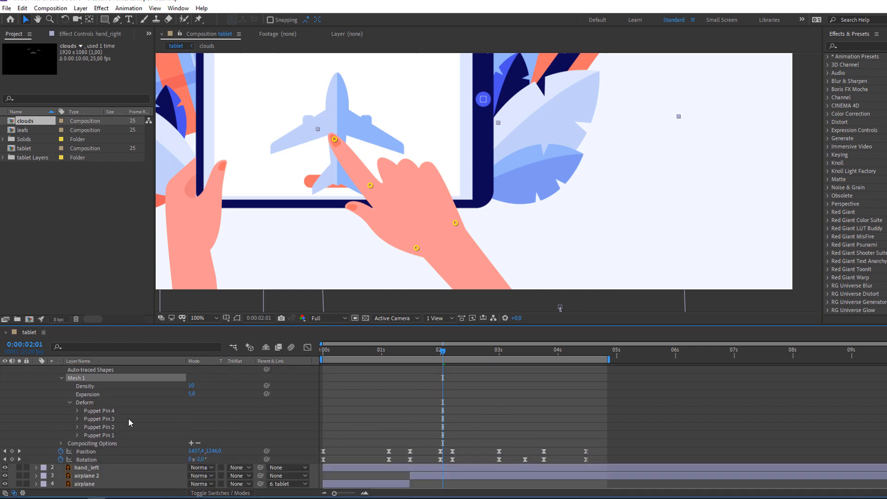
drag(432, 353, 448, 356)
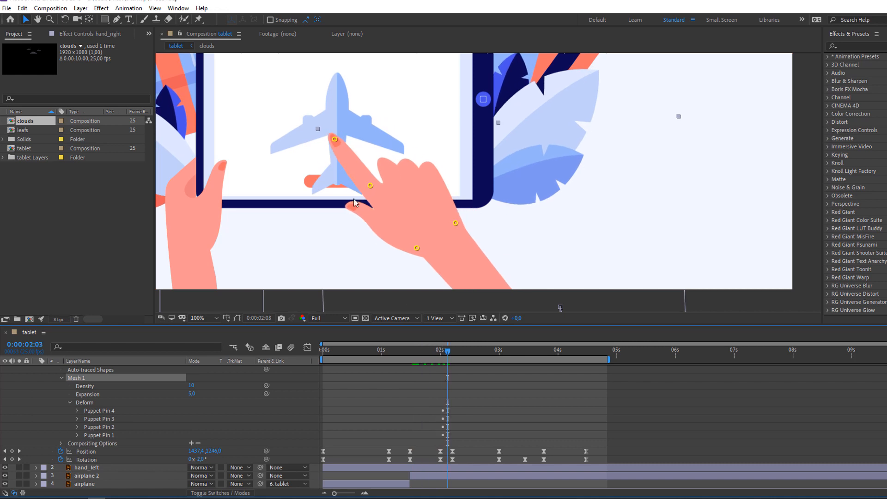
click(335, 144)
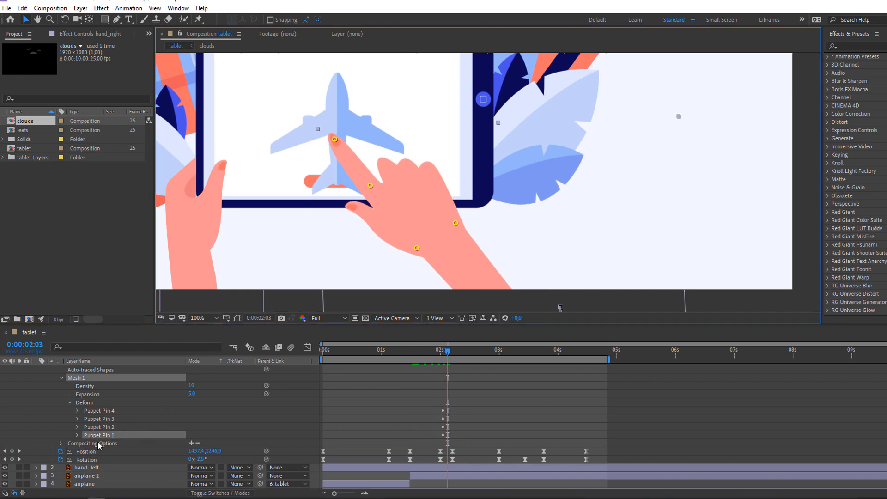
click(76, 435)
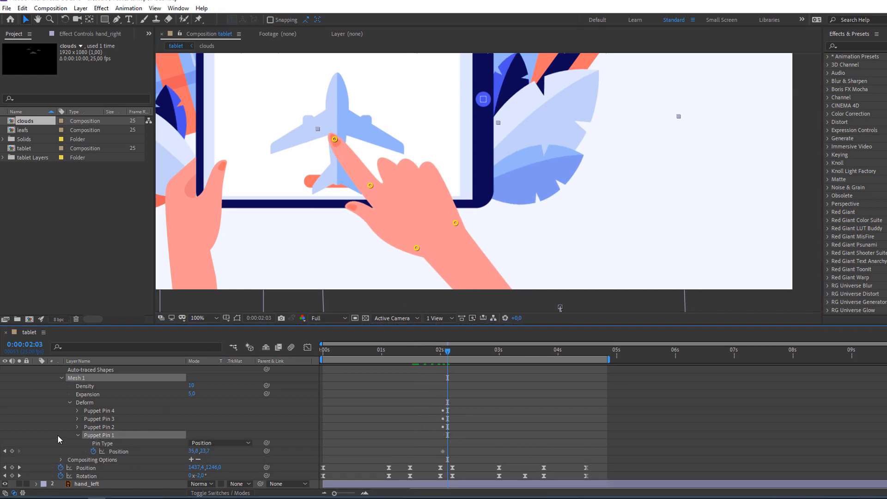
scroll(59, 437, down, 3)
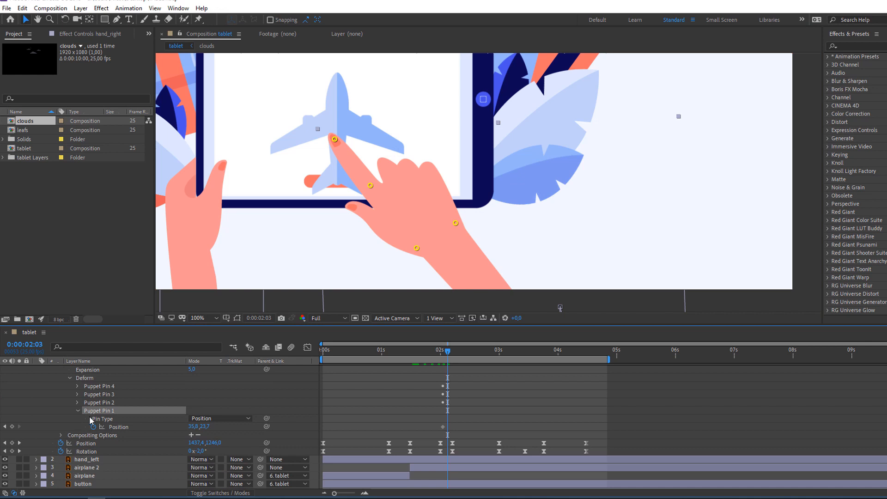
click(442, 426)
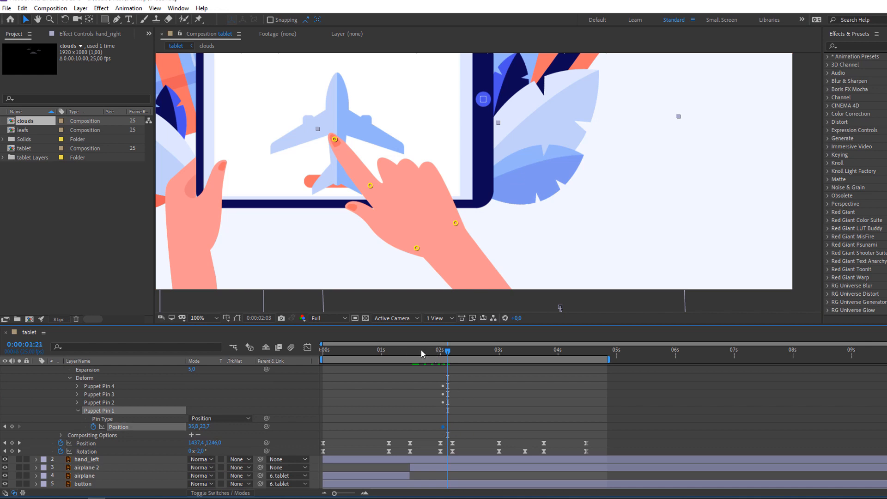
drag(421, 354, 362, 354)
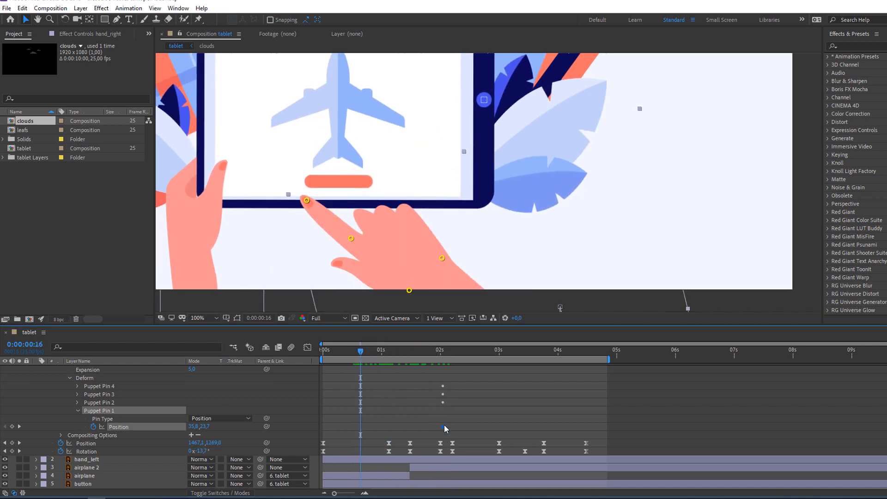
drag(363, 429, 357, 430)
- At 0:00:01:03, move the index fingertip's puppet pin slightly downward to about 30.9, 29.7
drag(369, 347, 392, 352)
drag(420, 160, 394, 187)
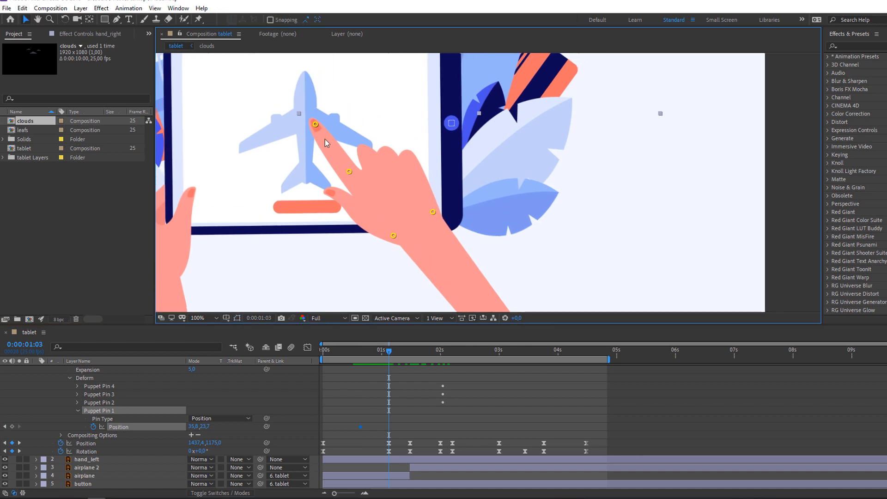
drag(316, 124, 315, 127)
- Reveal hand_right's keyframed properties and add a Position keyframe with the current value to the fingertip's puppet pin at 0:00:01:12
drag(356, 355, 429, 358)
scroll(447, 386, up, 3)
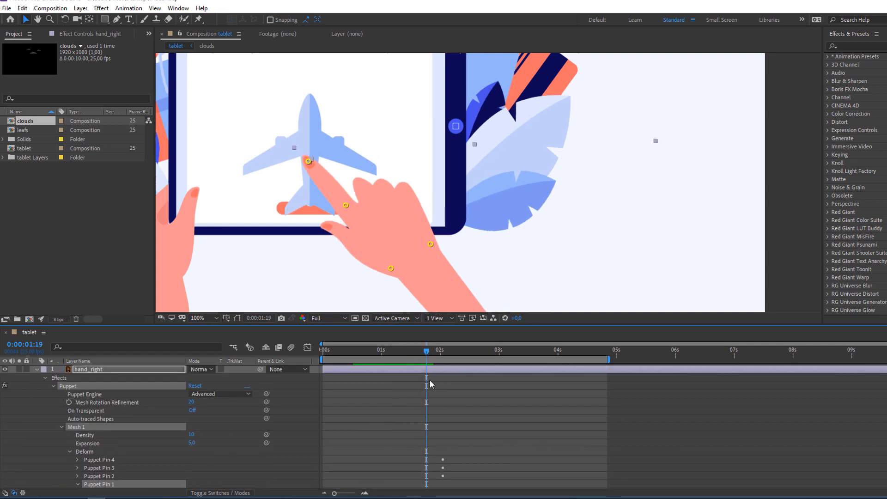
key(u)
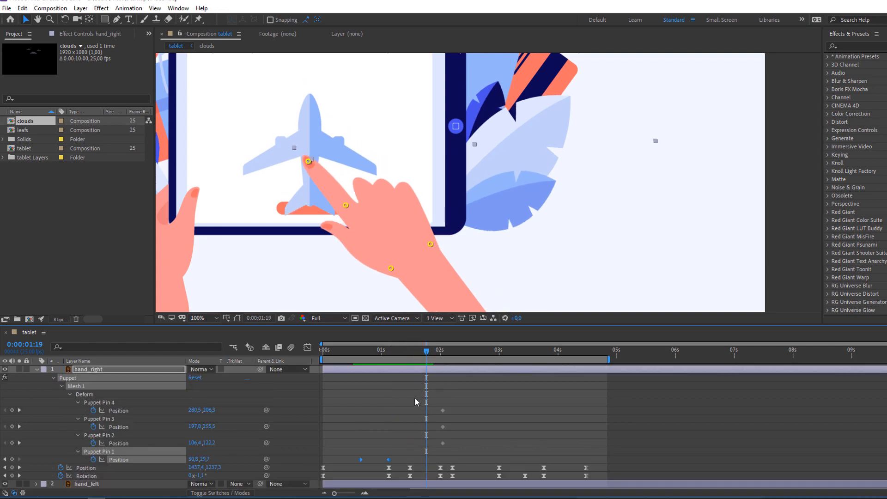
scroll(417, 403, down, 1)
scroll(417, 403, up, 1)
scroll(417, 402, down, 2)
scroll(400, 391, up, 1)
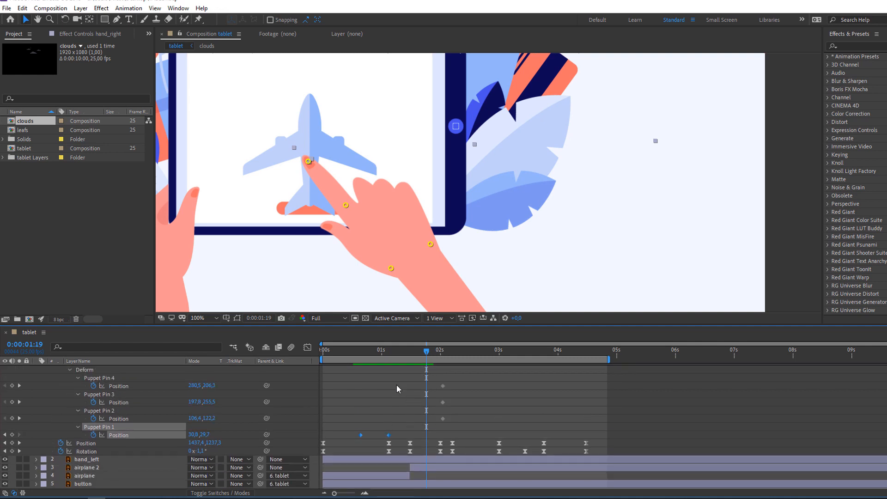
drag(377, 353, 410, 355)
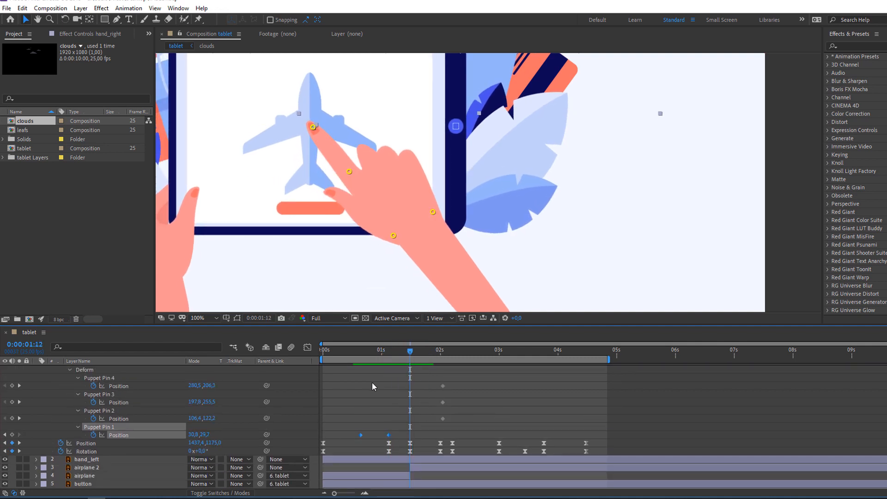
click(45, 436)
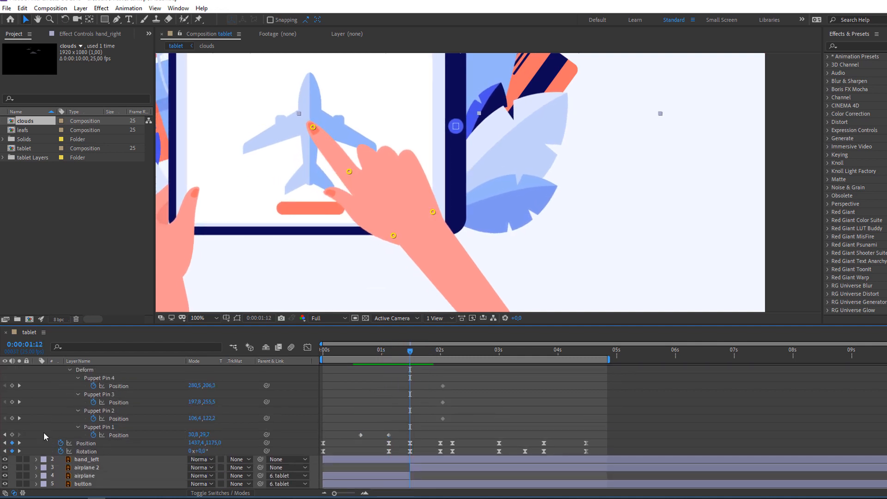
click(12, 435)
- At 0:00:02:00, move the fingertip's puppet pin down to about 12.3, 42.0, and hold it with a Position keyframe at 0:00:02:05
drag(417, 357, 441, 357)
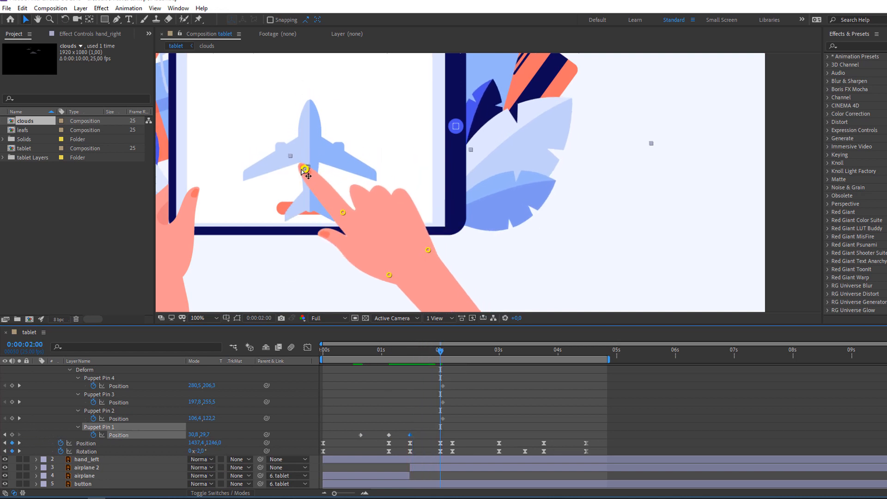
drag(304, 171, 297, 181)
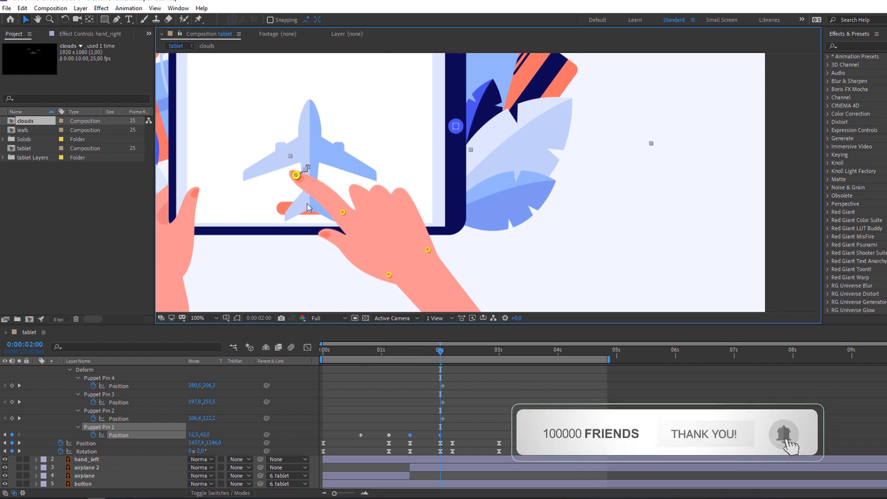
drag(403, 353, 444, 360)
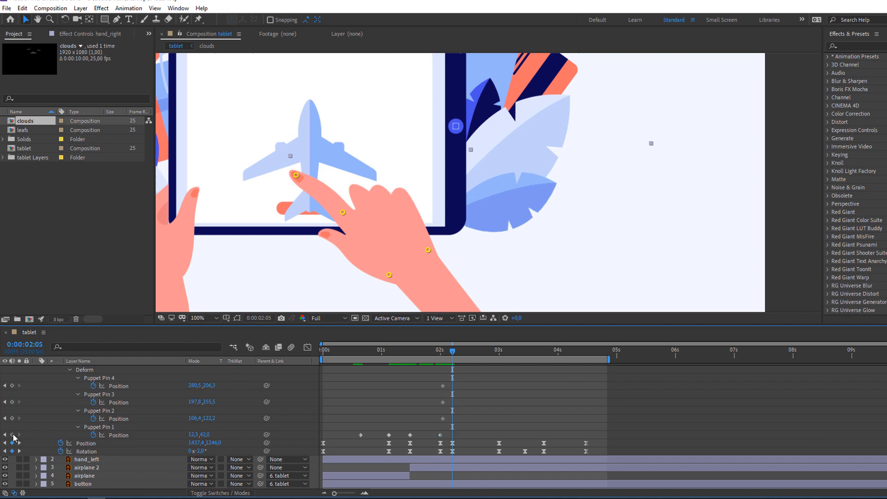
- At 0:00:02:15, move the fingertip's puppet pin up to about 33.0, 18.9 to straighten the finger
drag(456, 356, 477, 356)
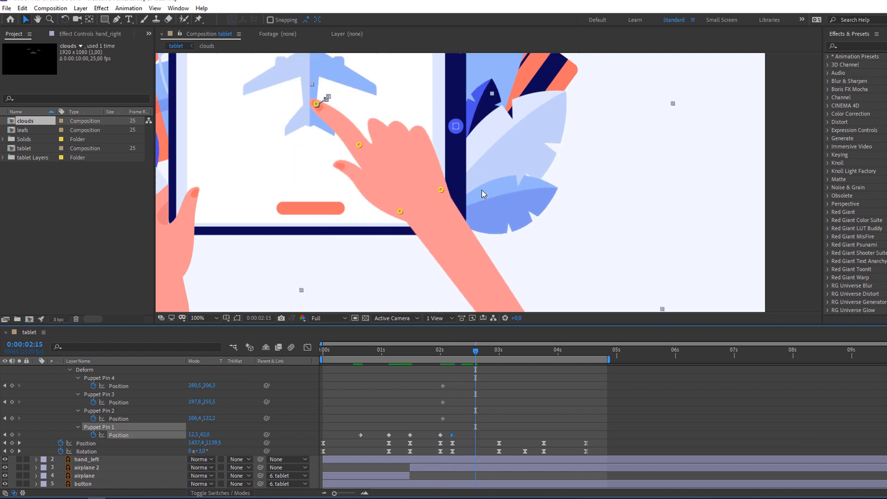
scroll(506, 196, down, 1)
drag(505, 196, 486, 231)
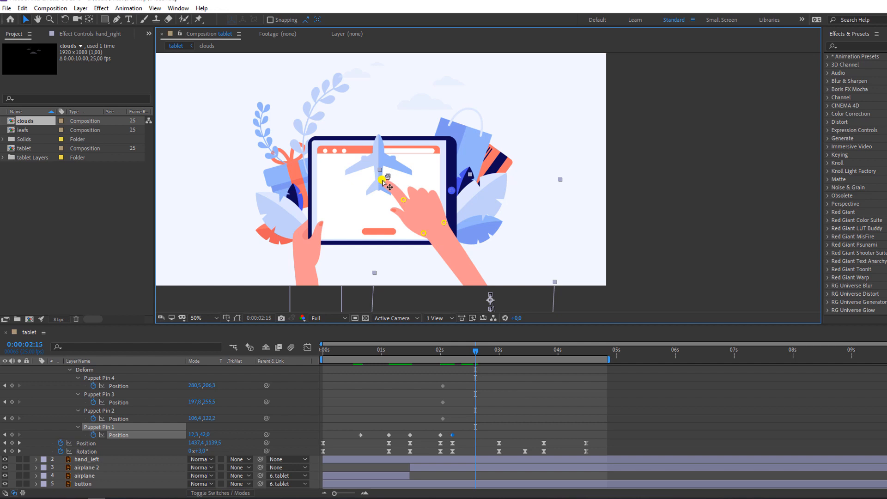
click(493, 398)
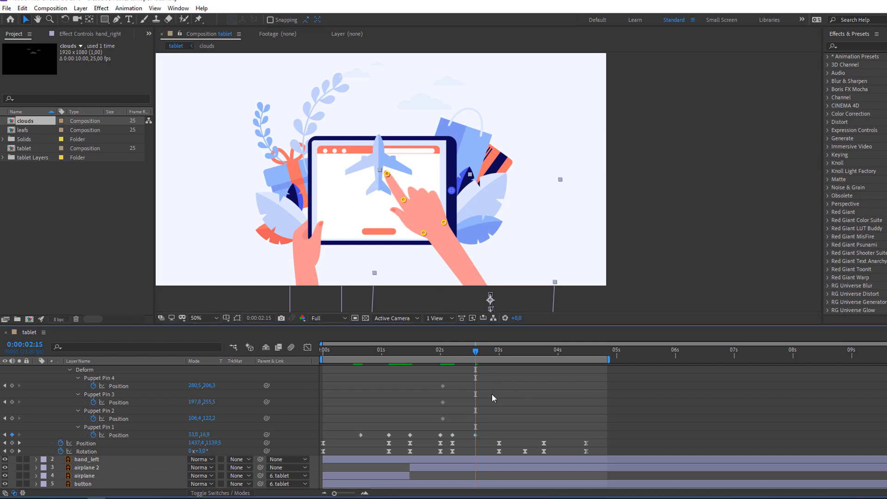
- At 0:00:03:00, nudge the fingertip's puppet pin outward to about 41.8, 14.7
drag(446, 350, 496, 353)
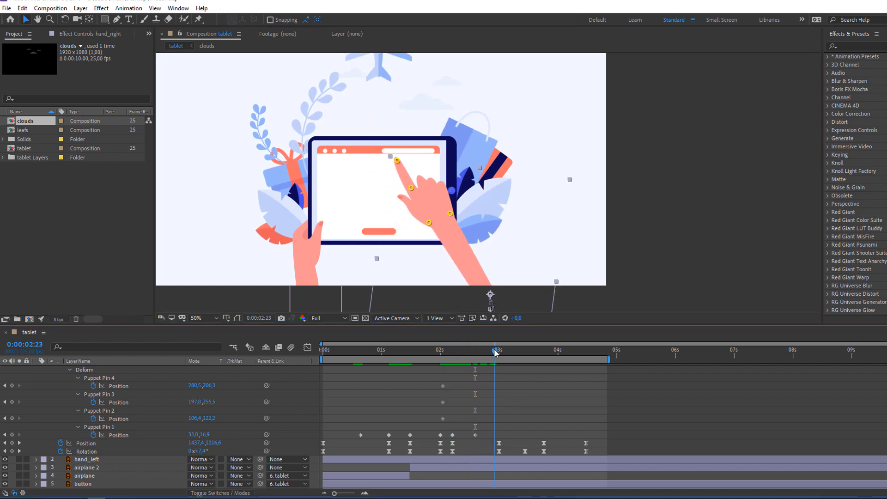
key(period)
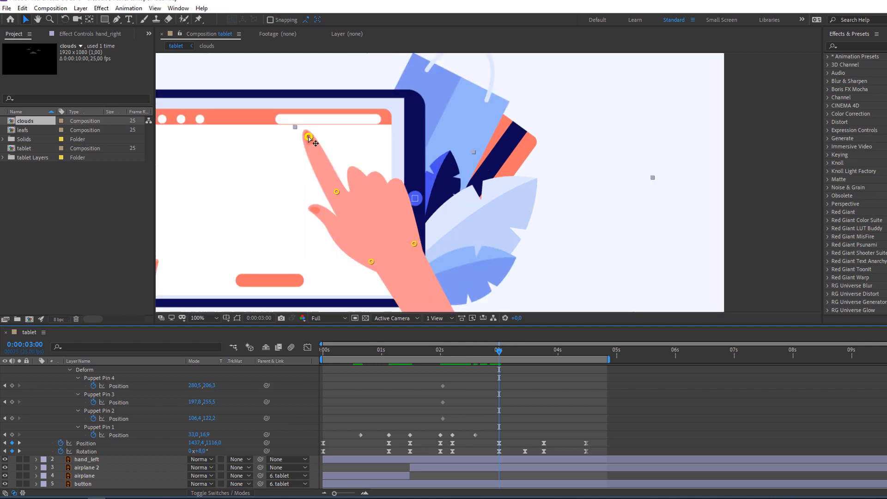
drag(309, 138, 311, 138)
- Move the fingertip's puppet pin to about 27.7, 26.7 at 0:00:03:10 and to about 32.2, 20.4 at 0:00:03:18
drag(499, 351, 525, 351)
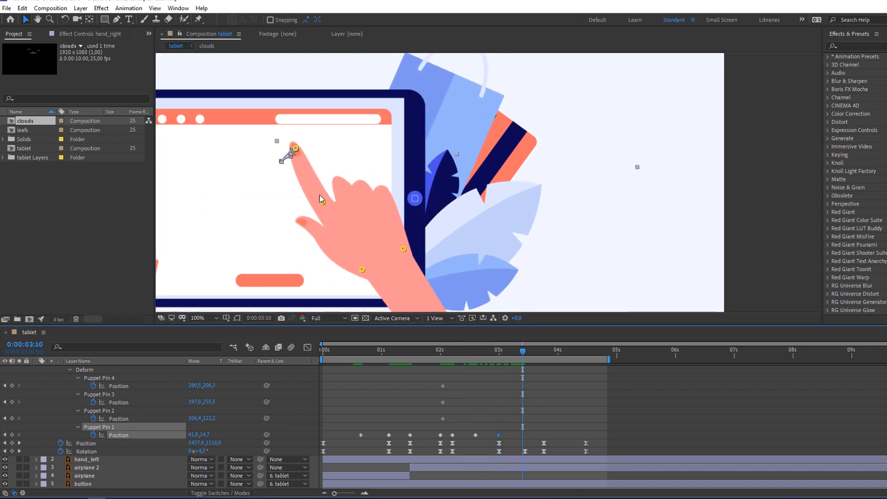
drag(295, 147, 294, 150)
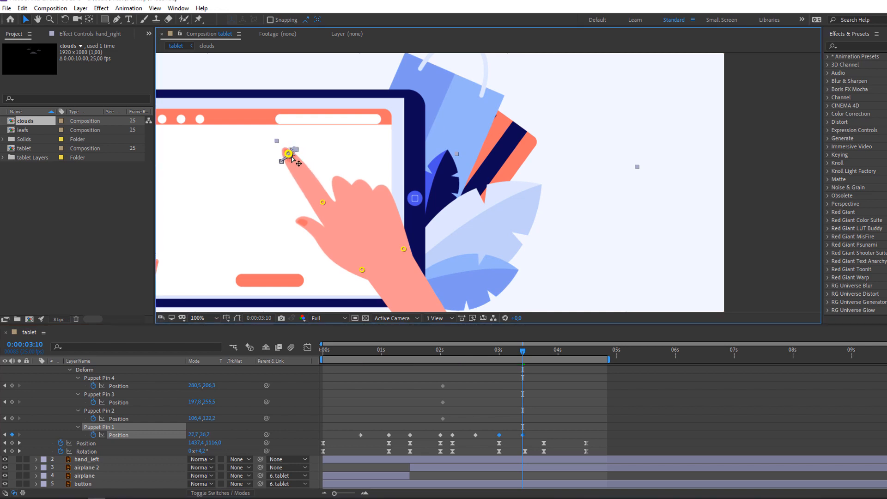
mouse_move(522, 351)
mouse_down()
mouse_move(564, 351)
mouse_move(529, 354)
mouse_up()
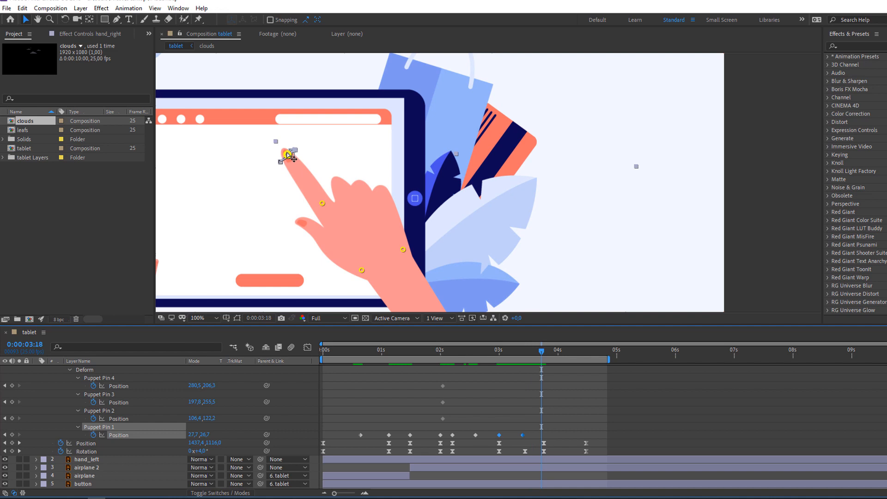
drag(287, 154, 290, 153)
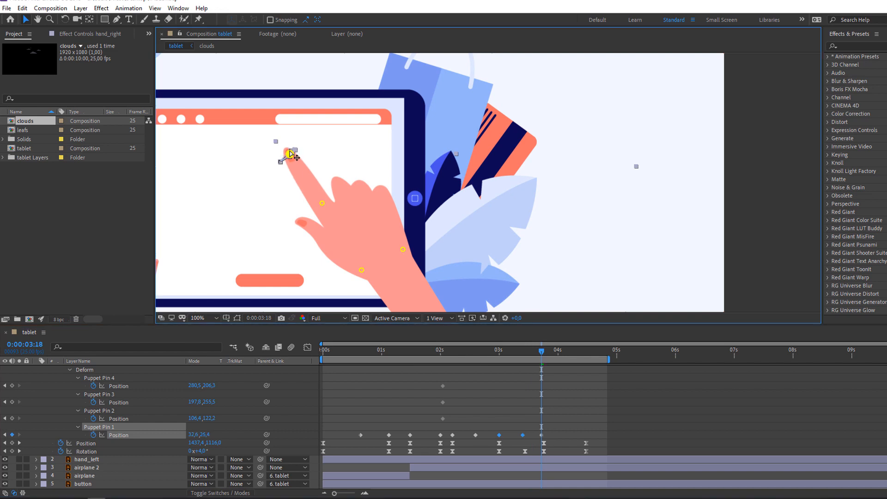
click(502, 386)
- Check the hand's exit around 0:00:04:05 and preview the whole composition to review the finger's bending
drag(542, 353, 570, 355)
scroll(415, 236, down, 1)
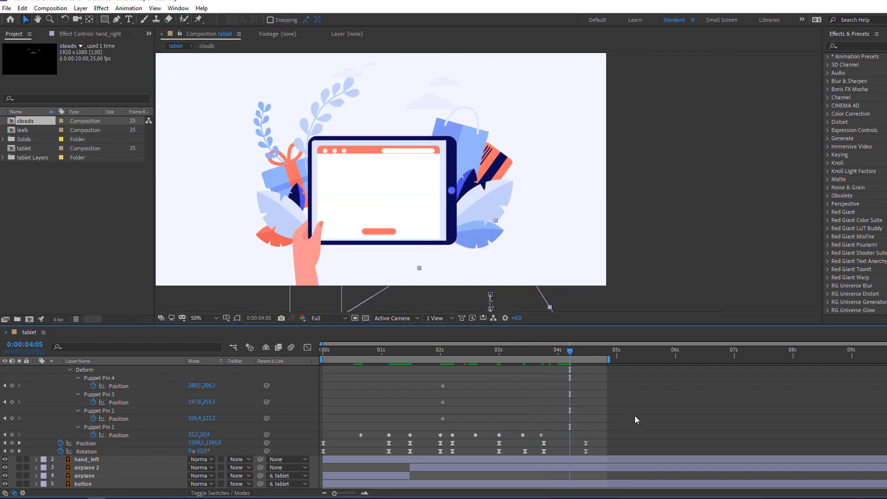
key(space)
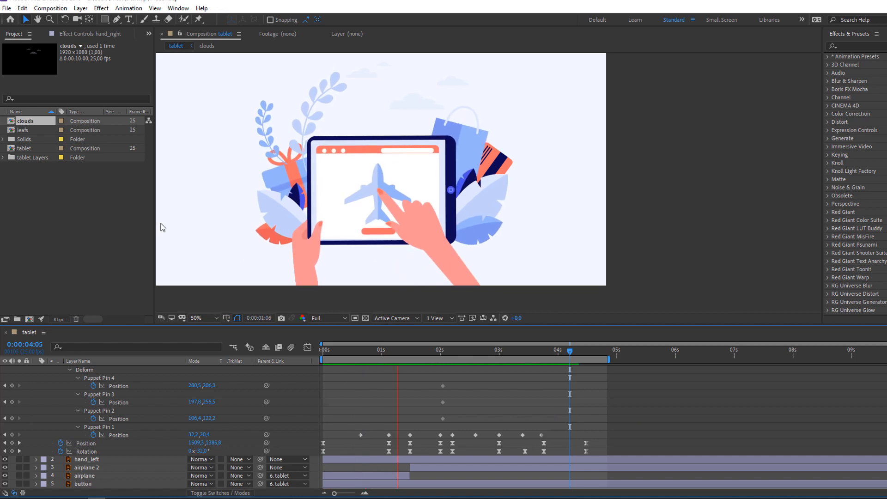